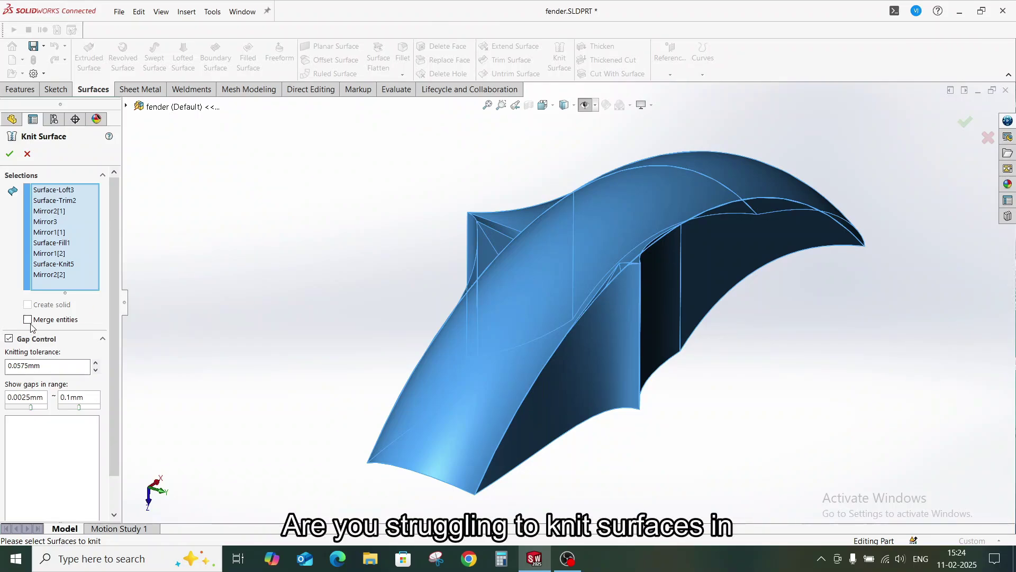
Step: Close the Knit Surface command and try to thicken the knitted side-bracket surface by 1 mm using different thickness sides
click(27, 153)
click(601, 46)
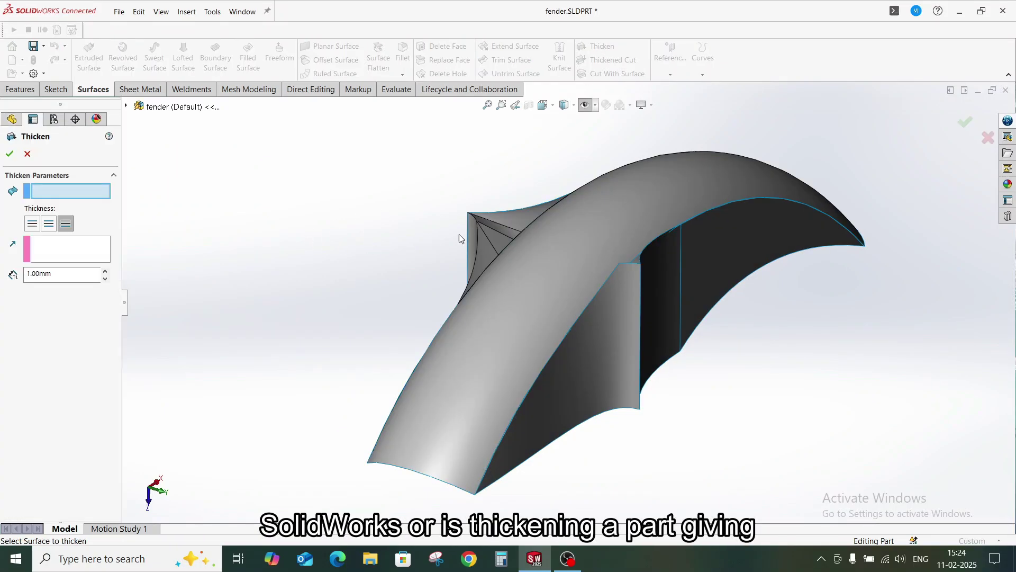
click(494, 230)
click(49, 222)
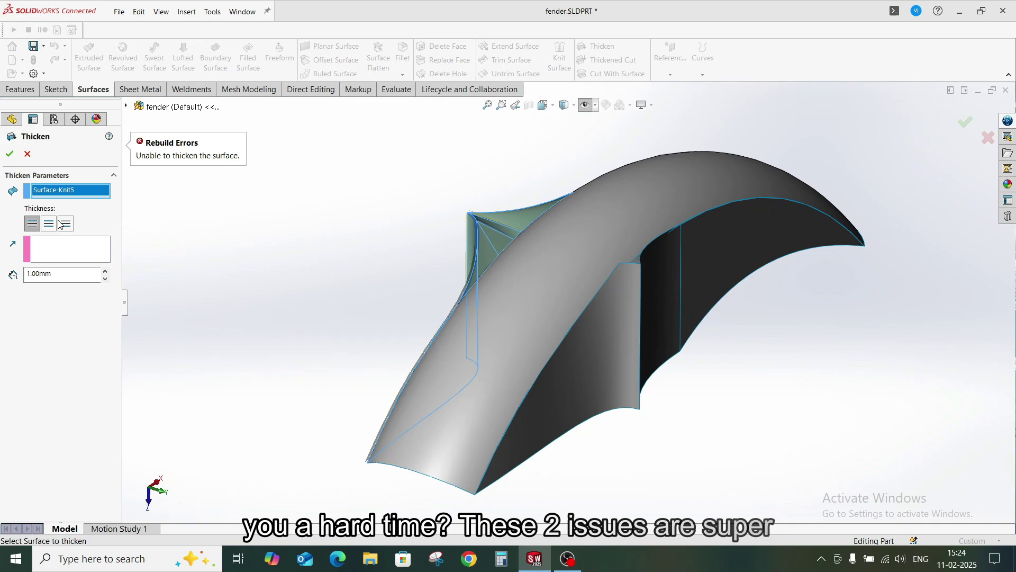
click(10, 155)
click(66, 224)
click(9, 155)
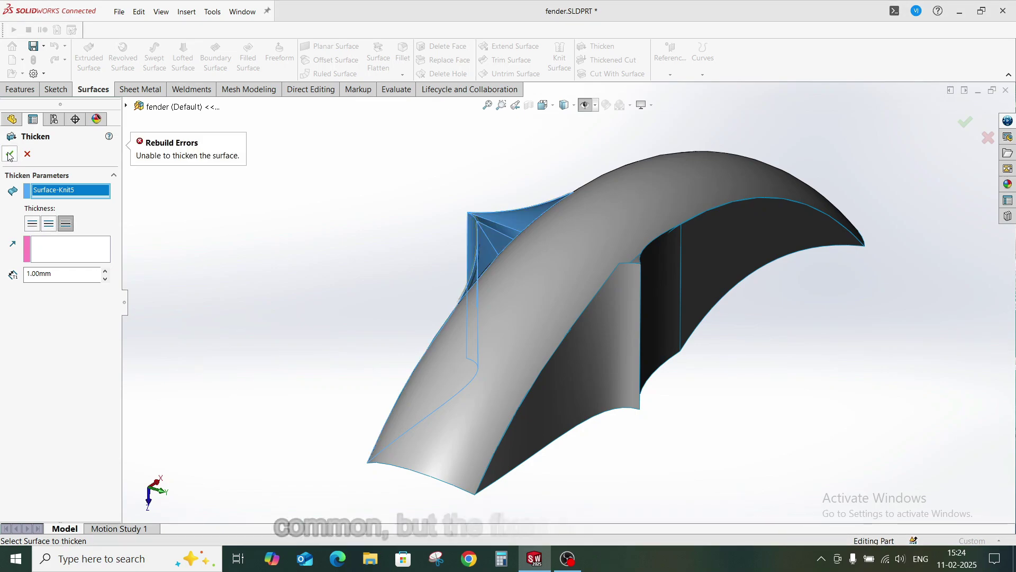
click(26, 154)
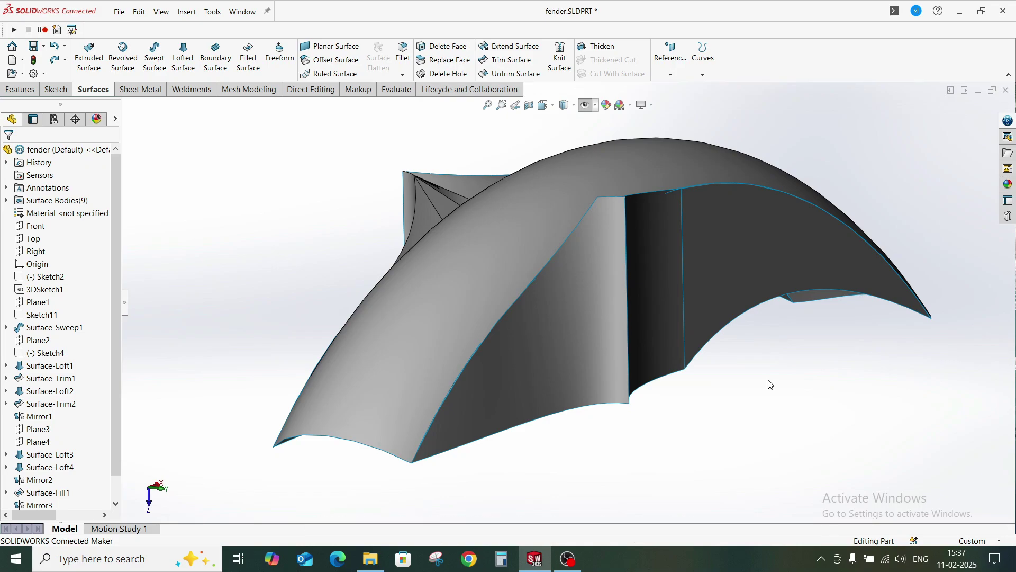
Step: Examine the fender's swept surface and its neighbouring surfaces along their shared edges and corners for gaps and misalignment
scroll(339, 384, down, 10)
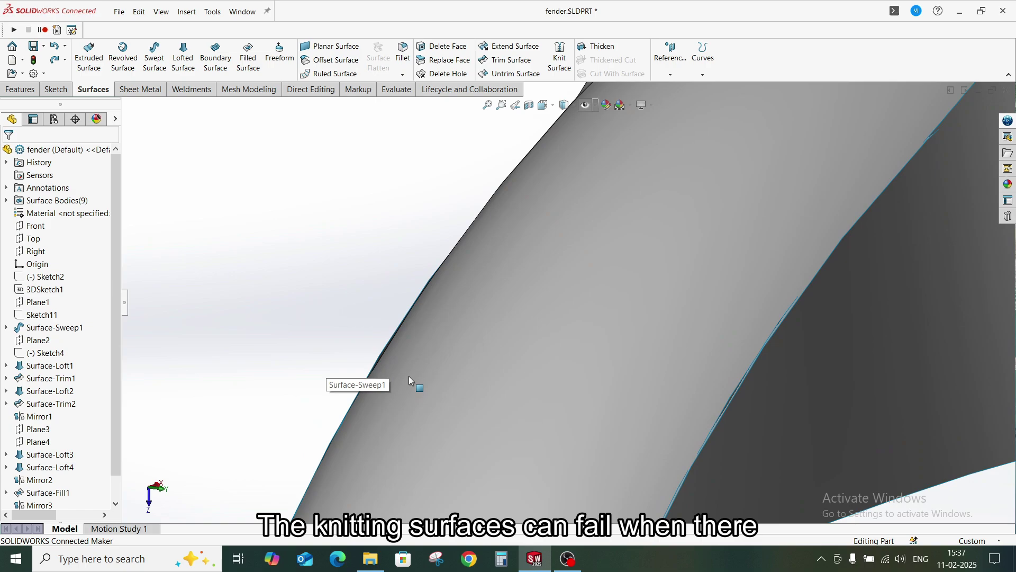
scroll(369, 371, down, 5)
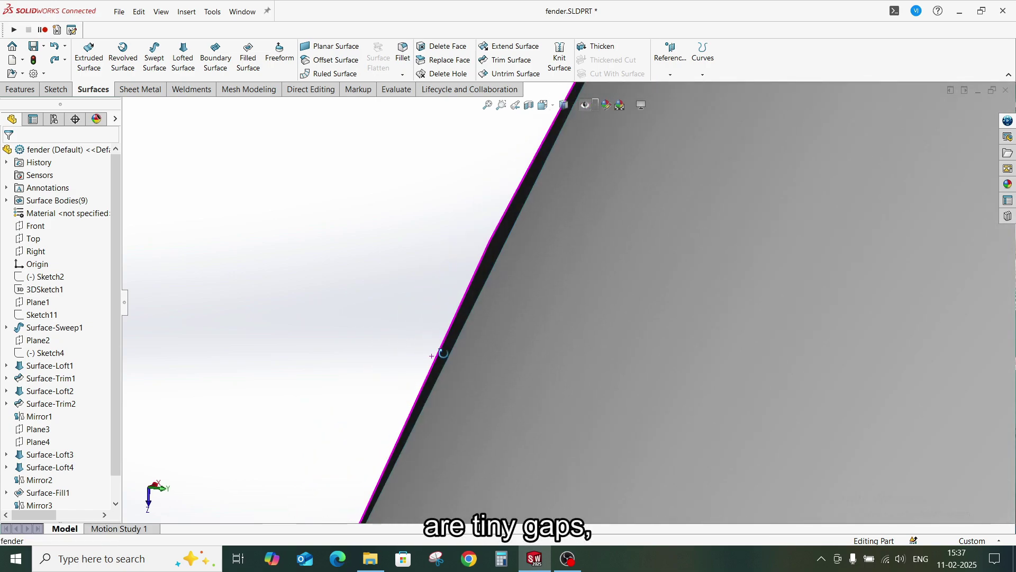
scroll(537, 357, up, 10)
middle_drag(716, 317, 647, 241)
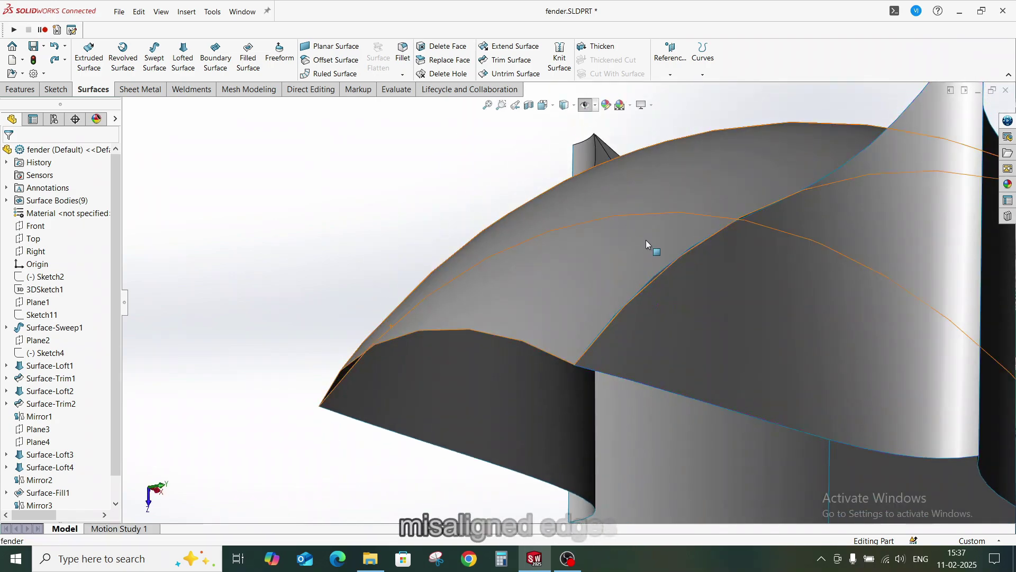
scroll(635, 265, down, 5)
scroll(567, 302, down, 5)
scroll(561, 315, up, 6)
middle_drag(463, 381, 449, 391)
scroll(449, 390, down, 3)
scroll(522, 424, down, 6)
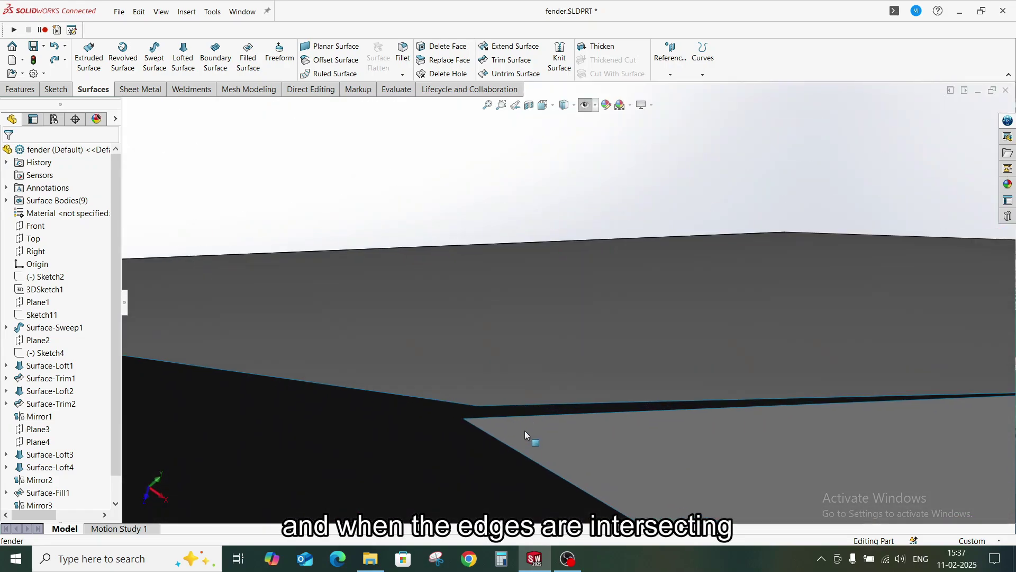
scroll(550, 326, up, 8)
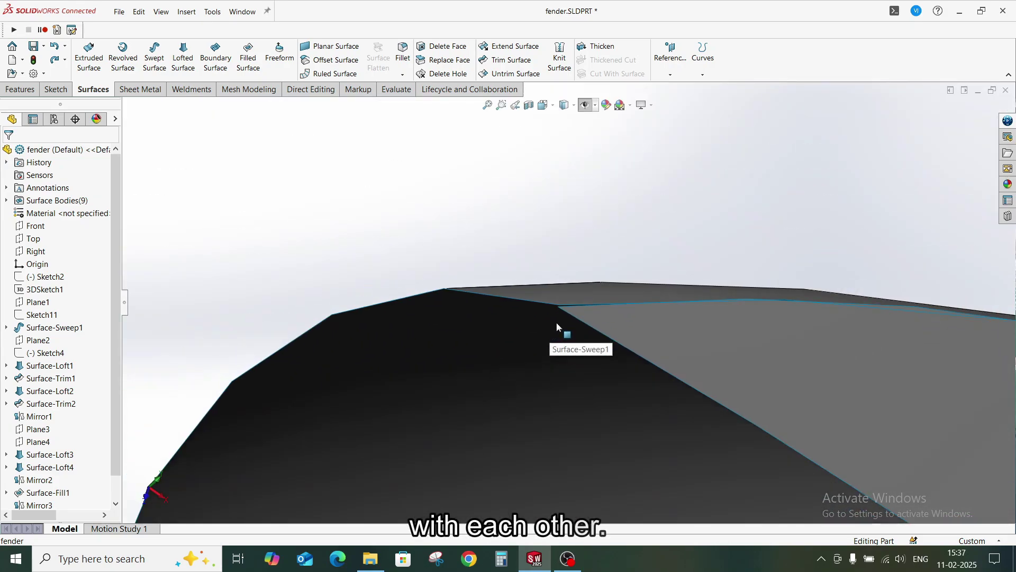
middle_drag(564, 293, 598, 280)
scroll(599, 272, up, 6)
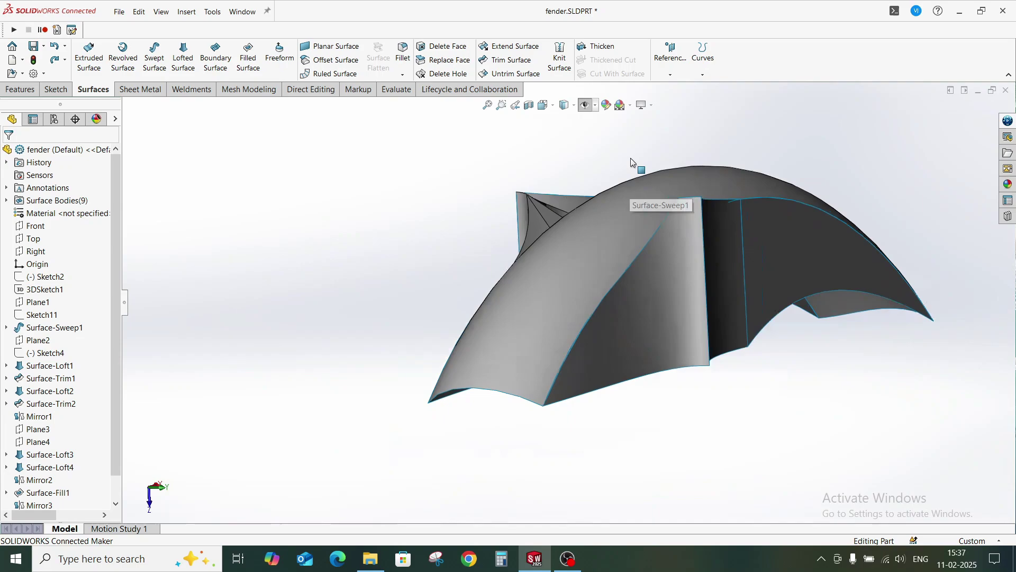
scroll(566, 201, down, 5)
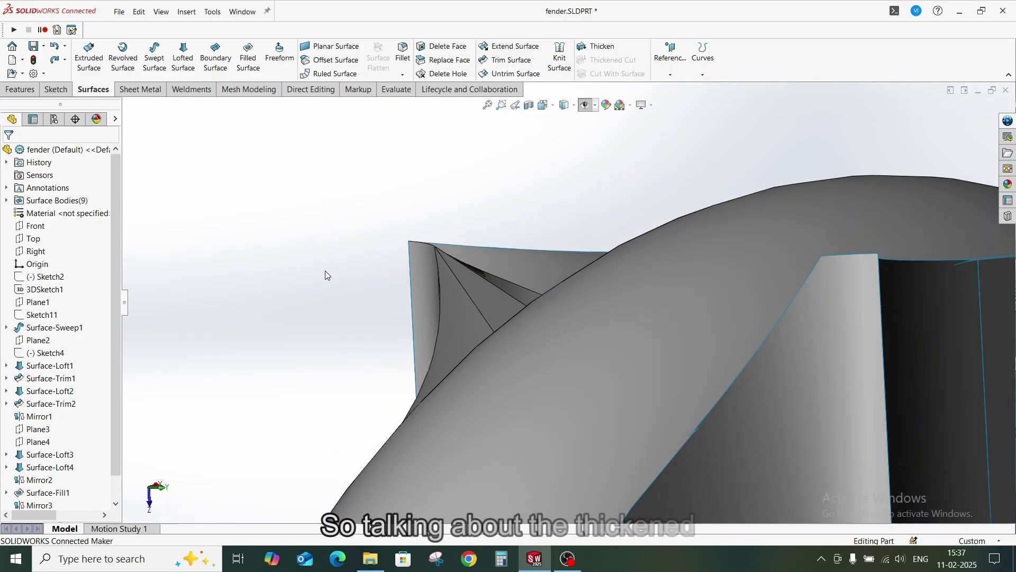
Step: Preview a 1 mm Side 2 thickening of the knitted side-bracket surface and examine its sharp corner and converging edges
click(599, 46)
scroll(444, 316, down, 2)
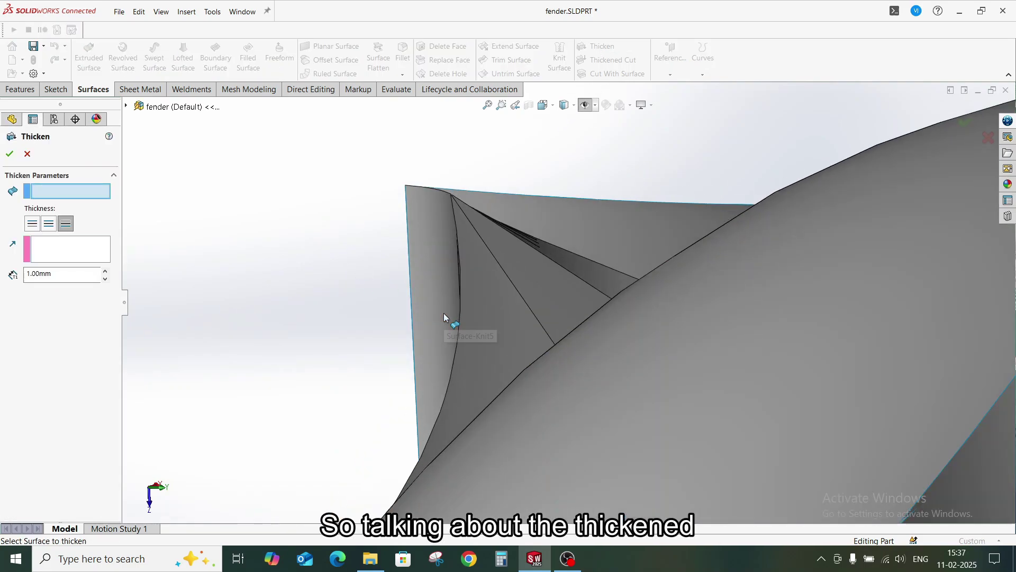
click(478, 287)
scroll(442, 295, down, 6)
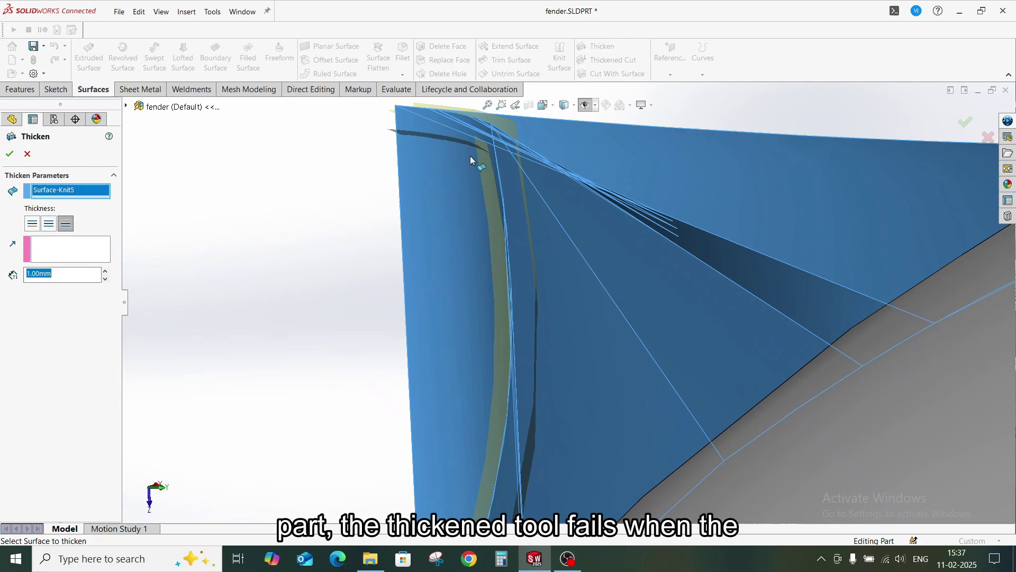
middle_drag(504, 164, 586, 191)
scroll(657, 240, up, 4)
middle_drag(658, 240, 593, 213)
scroll(583, 214, up, 4)
scroll(265, 213, up, 4)
scroll(254, 210, down, 4)
middle_drag(252, 209, 170, 290)
Step: Preview the bracket surface's 1 mm thickening on Side 1 and on both sides, inspect the corner, and cancel the Thicken
click(31, 228)
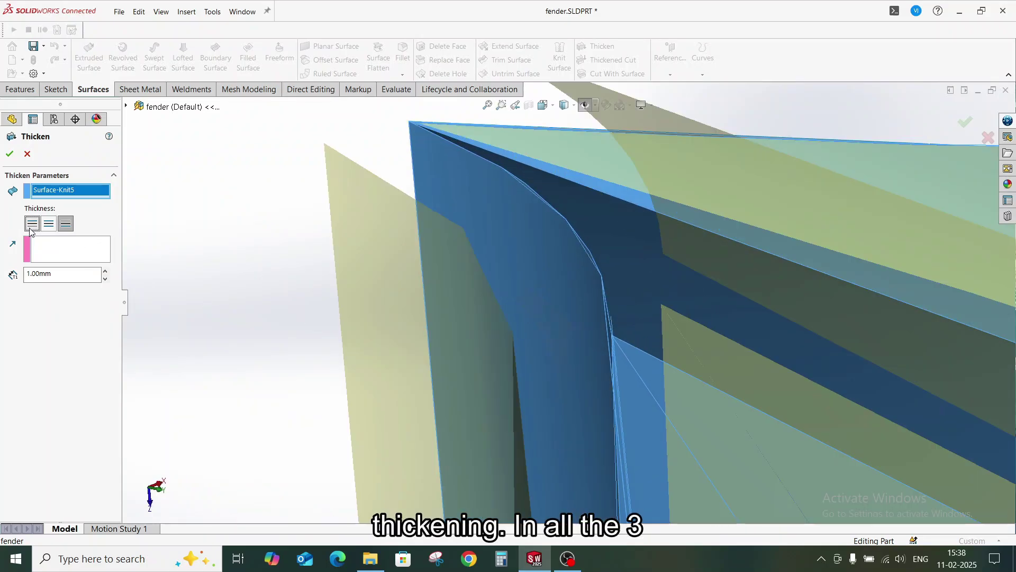
middle_drag(545, 306, 419, 264)
middle_drag(360, 169, 165, 288)
click(49, 223)
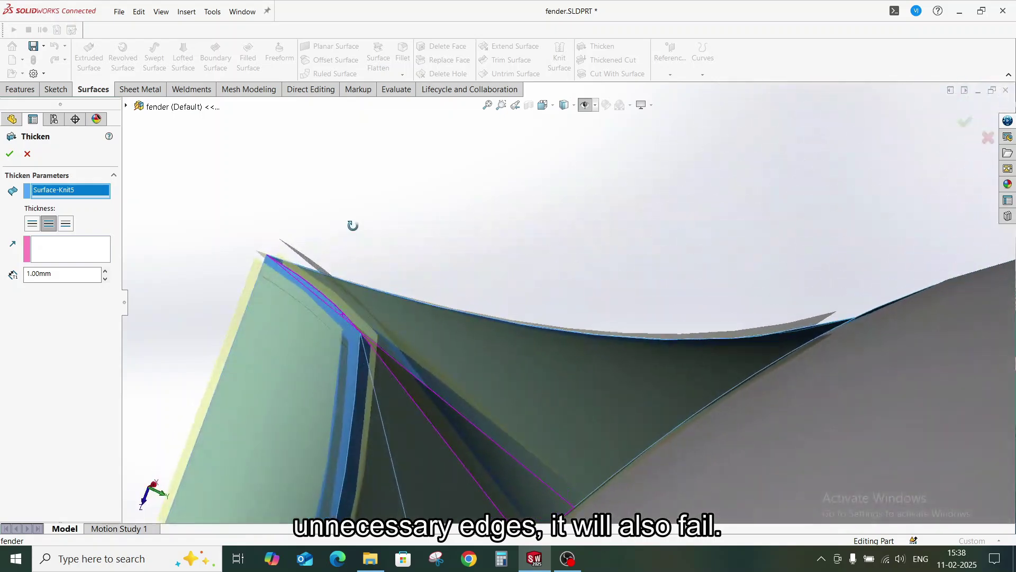
middle_drag(351, 225, 286, 244)
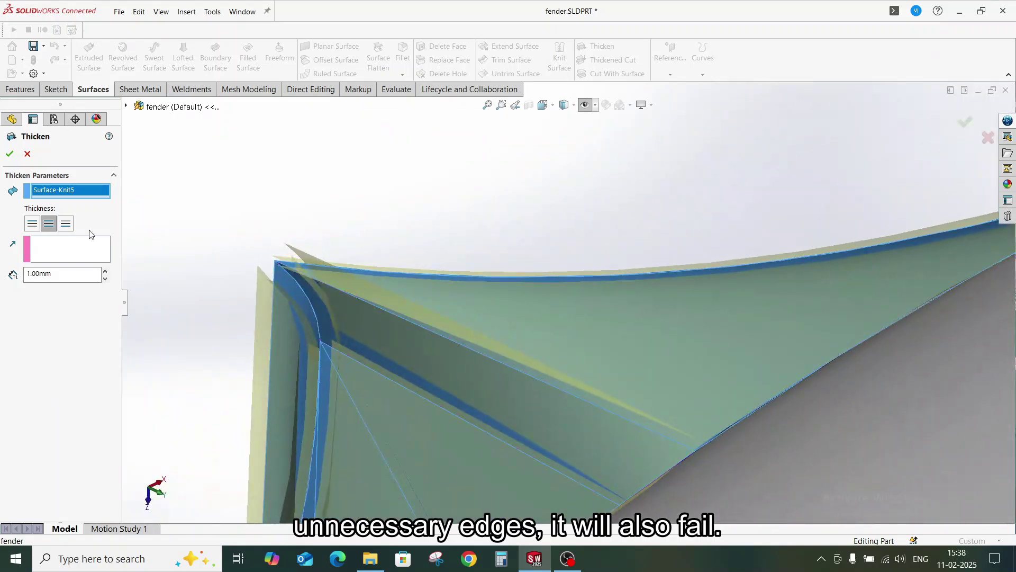
click(27, 153)
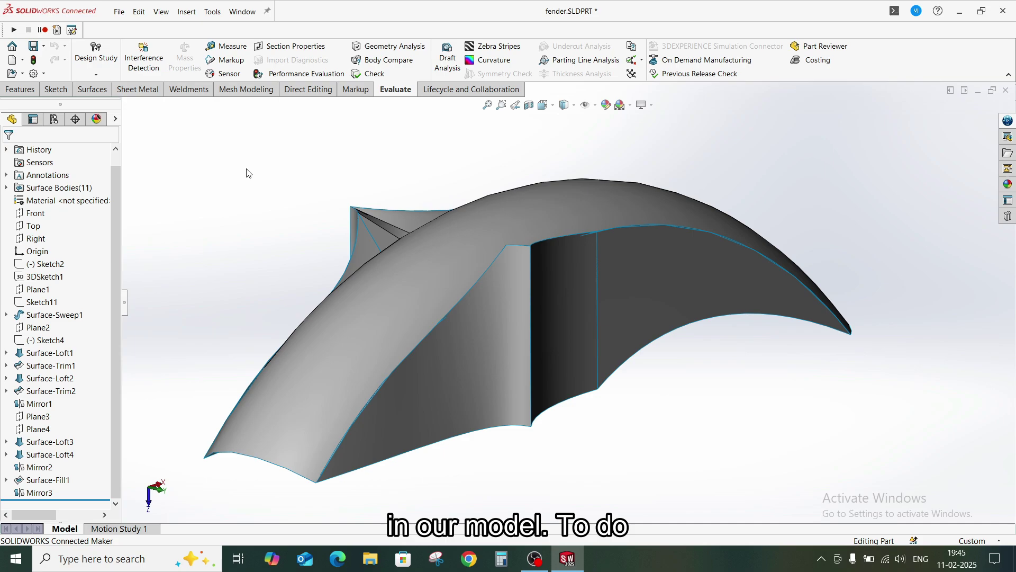
Step: Check all solids and surfaces for invalid faces and edges, open surfaces and maximum edge gap, and inspect the first edge-gap result
click(375, 75)
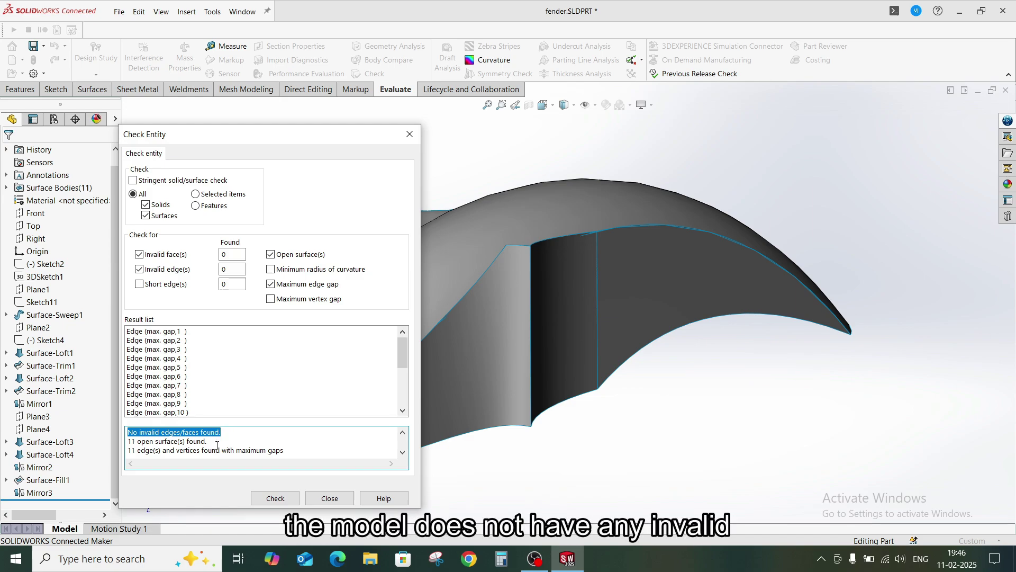
click(154, 332)
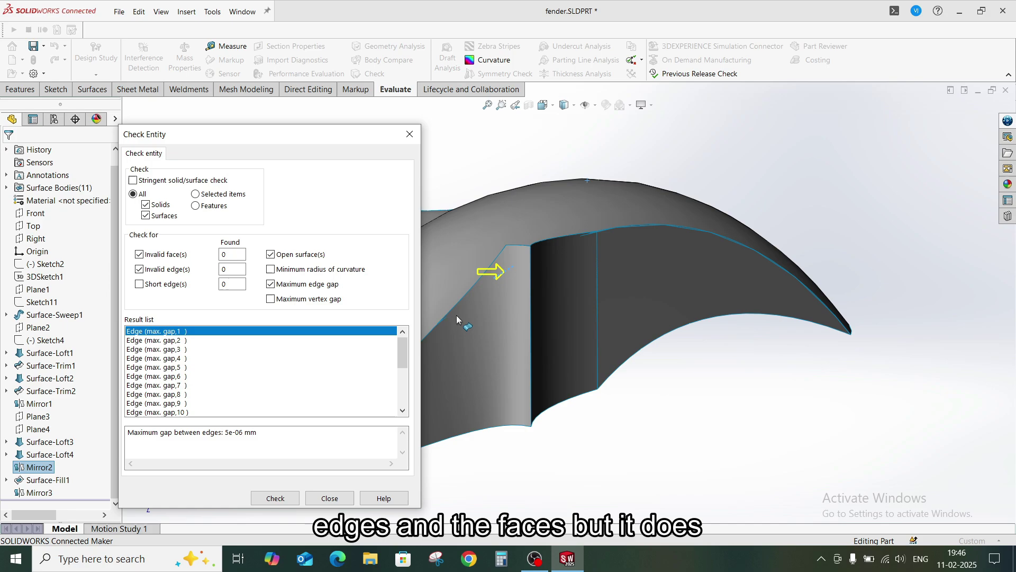
scroll(488, 294, down, 8)
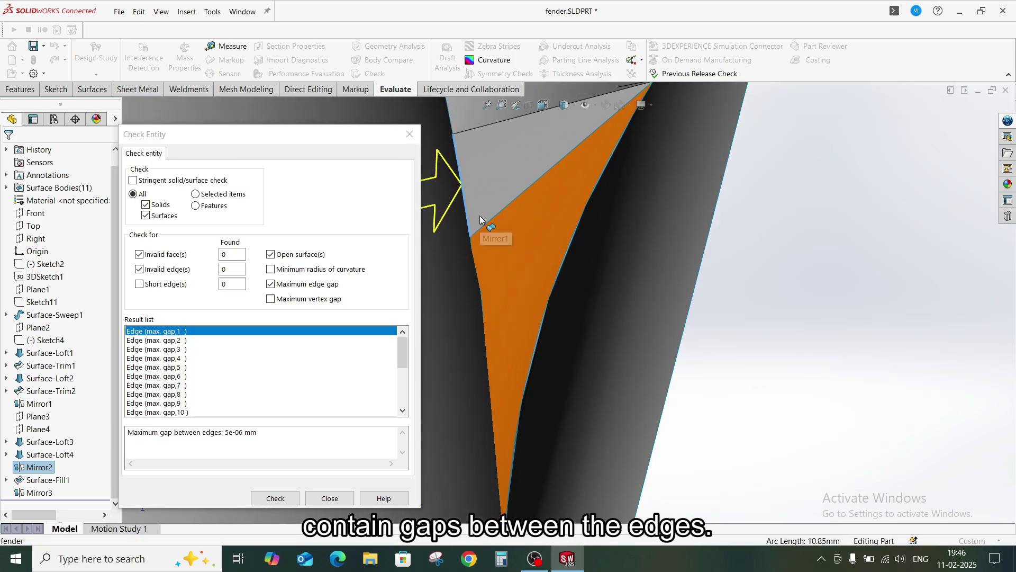
scroll(479, 217, down, 10)
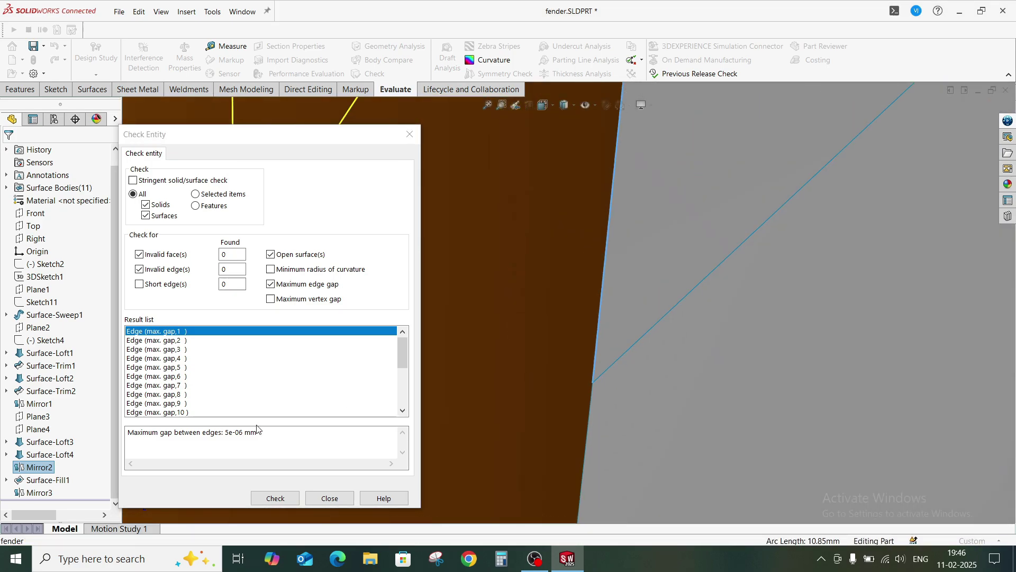
drag(225, 432, 266, 433)
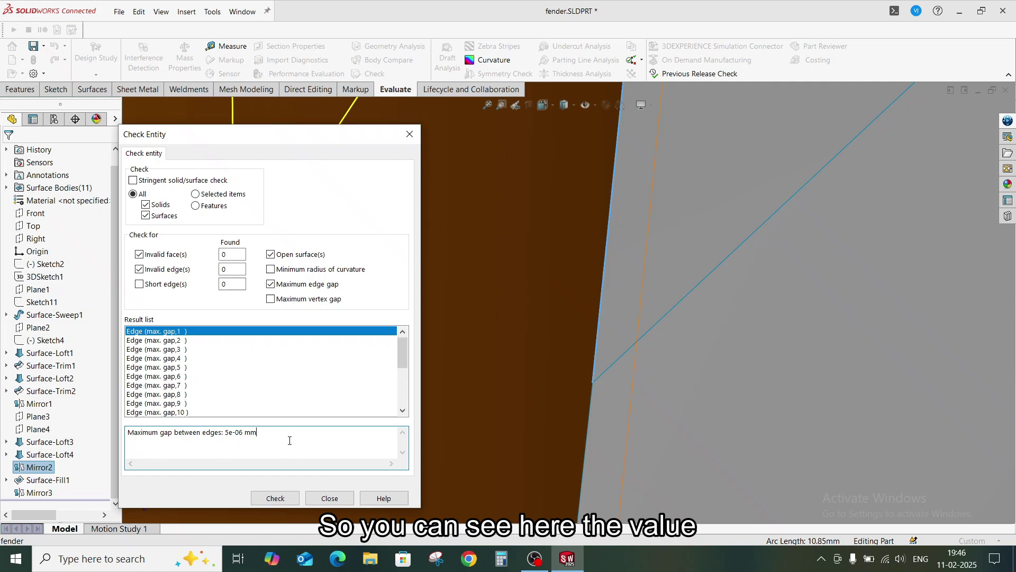
scroll(501, 335, up, 2)
scroll(575, 314, up, 2)
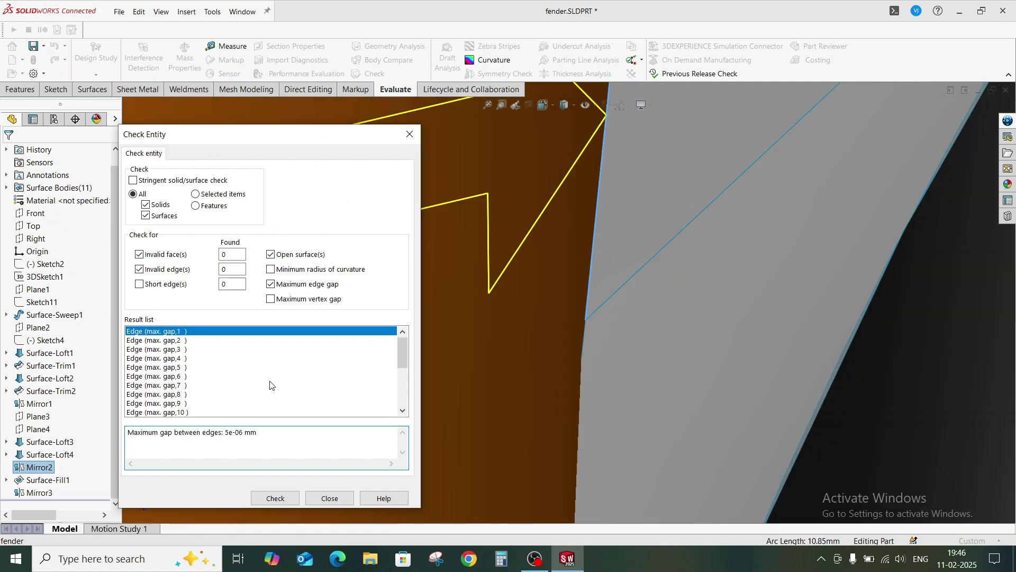
Step: Review the second and third maximum edge-gap results and close the entity check
click(161, 342)
click(163, 350)
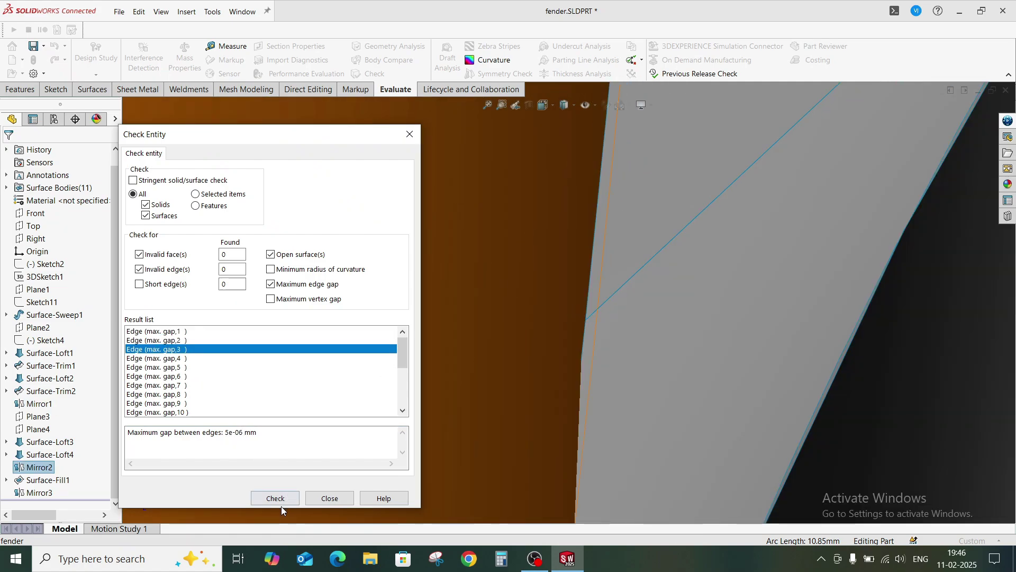
click(320, 503)
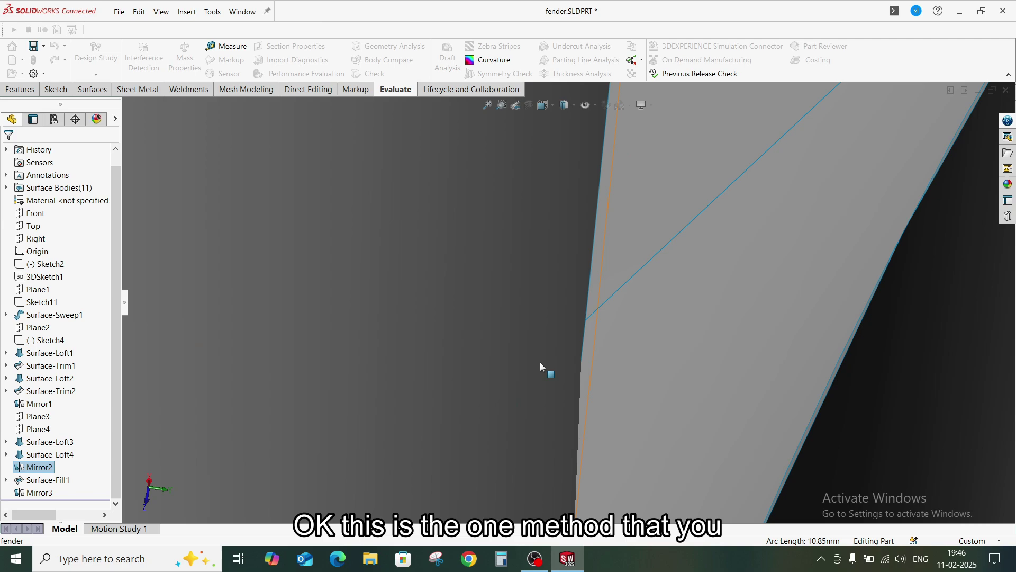
Step: Start a Knit Surface with gap control showing gaps from 0.0001 mm to 1 mm, and select all surfaces of the fender
scroll(553, 352, up, 9)
middle_drag(525, 392, 489, 313)
scroll(567, 363, up, 8)
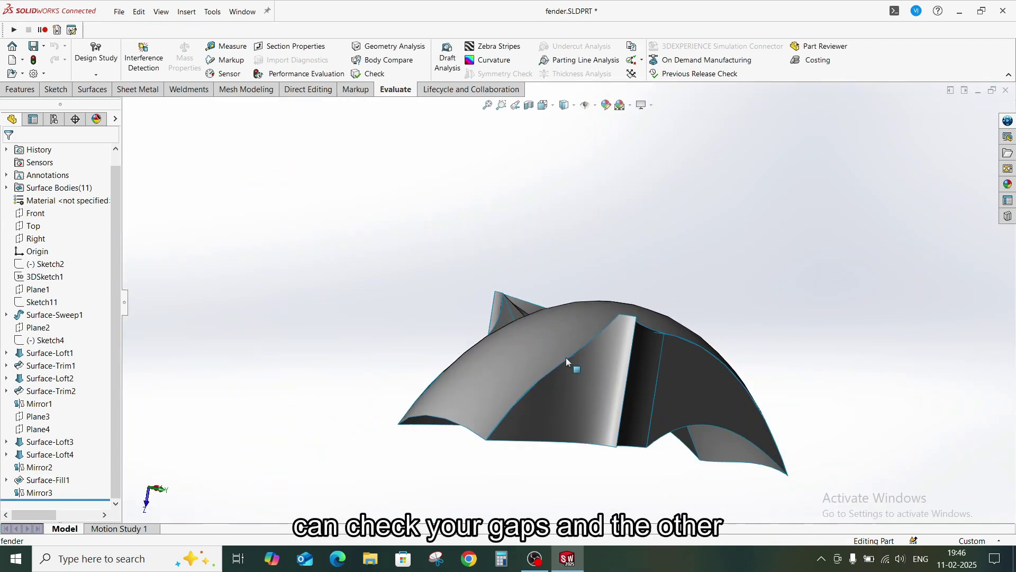
click(105, 91)
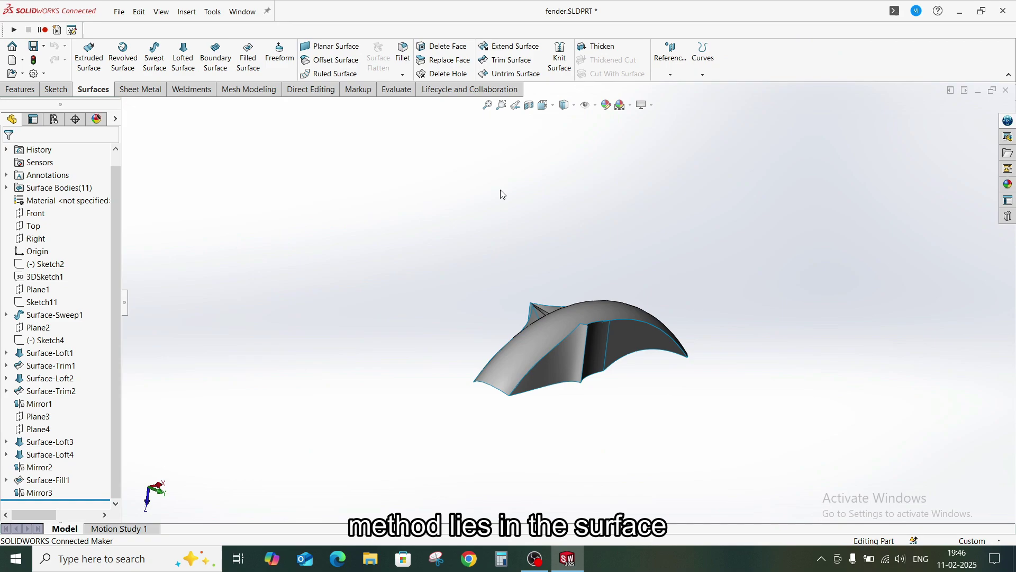
middle_drag(501, 194, 587, 203)
click(560, 58)
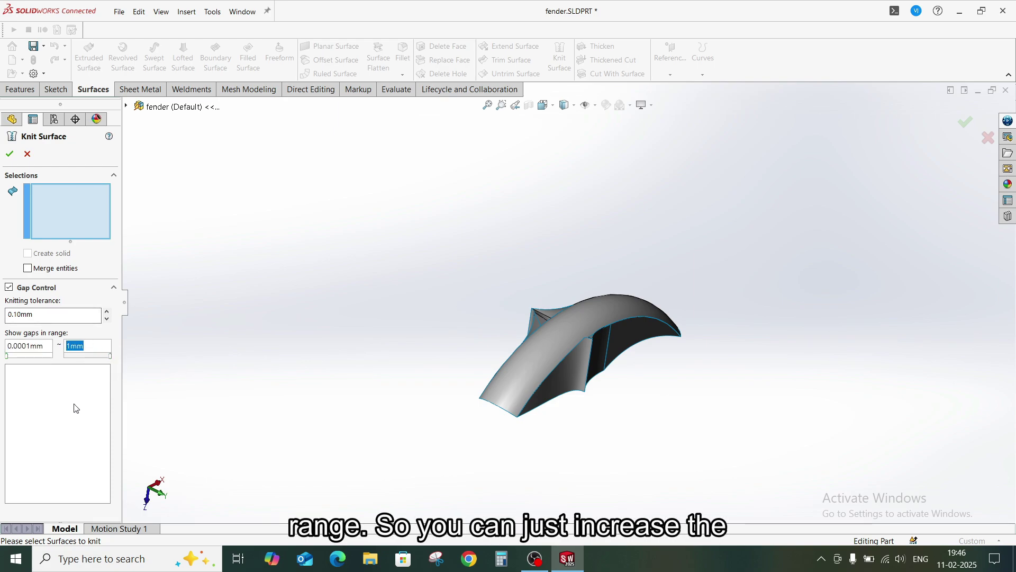
click(713, 397)
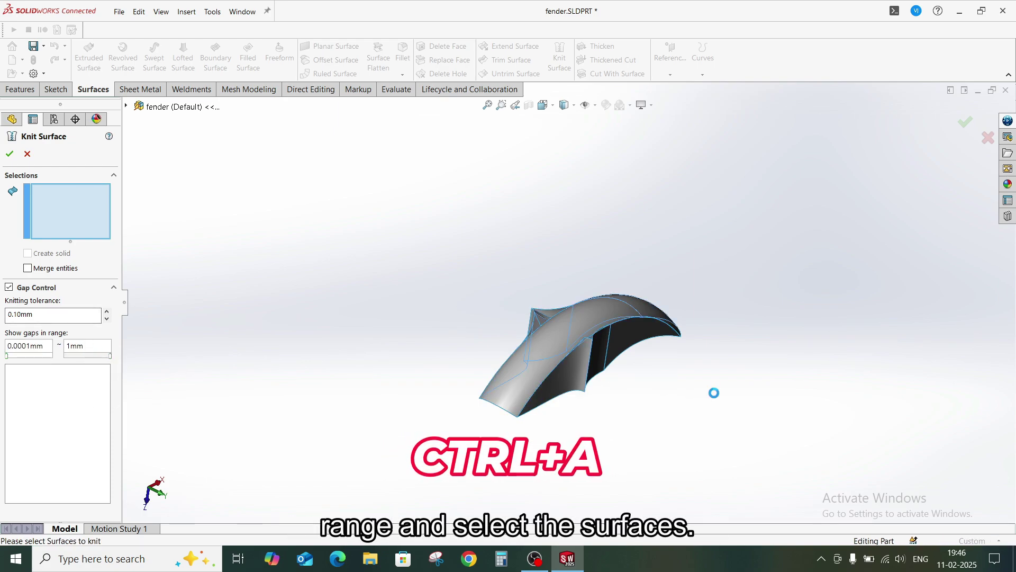
key(ctrl+a)
Step: Review the listed gaps between the selected surfaces, inspect Gap<3> on the model, and cancel the knit
scroll(578, 391, down, 2)
middle_drag(579, 391, 578, 351)
drag(114, 365, 110, 419)
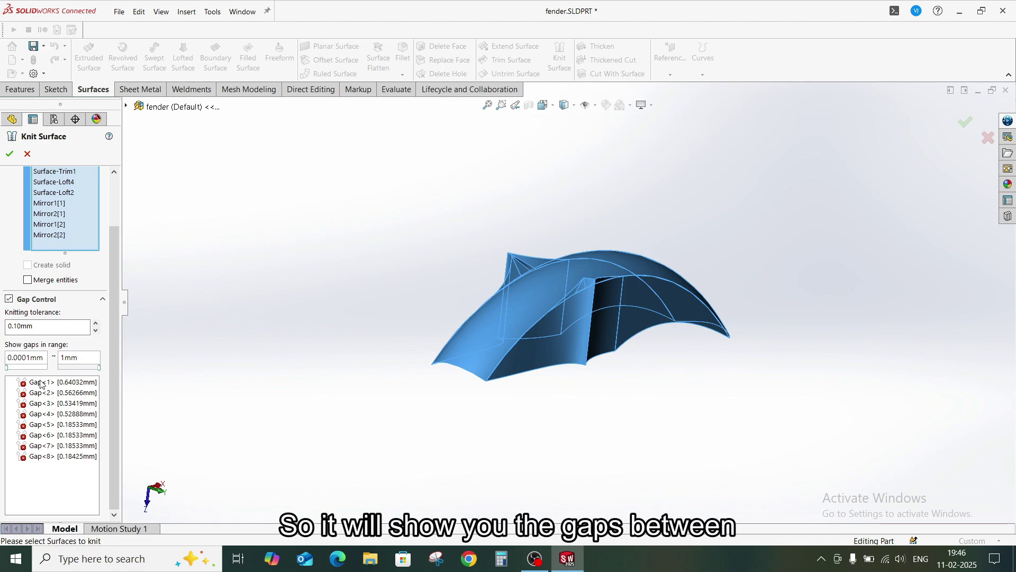
middle_drag(511, 318, 522, 343)
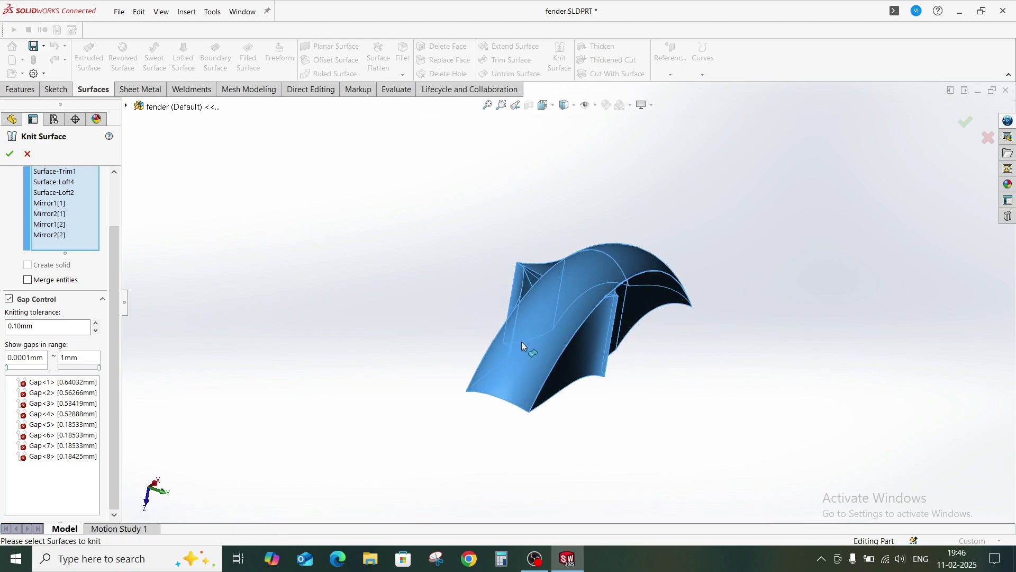
scroll(478, 347, down, 3)
click(37, 402)
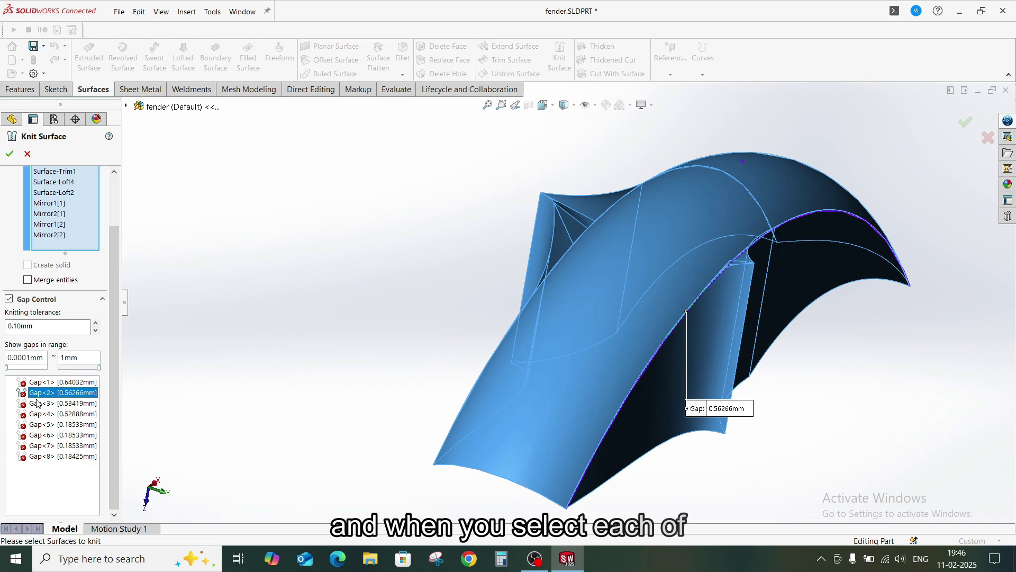
scroll(463, 309, down, 5)
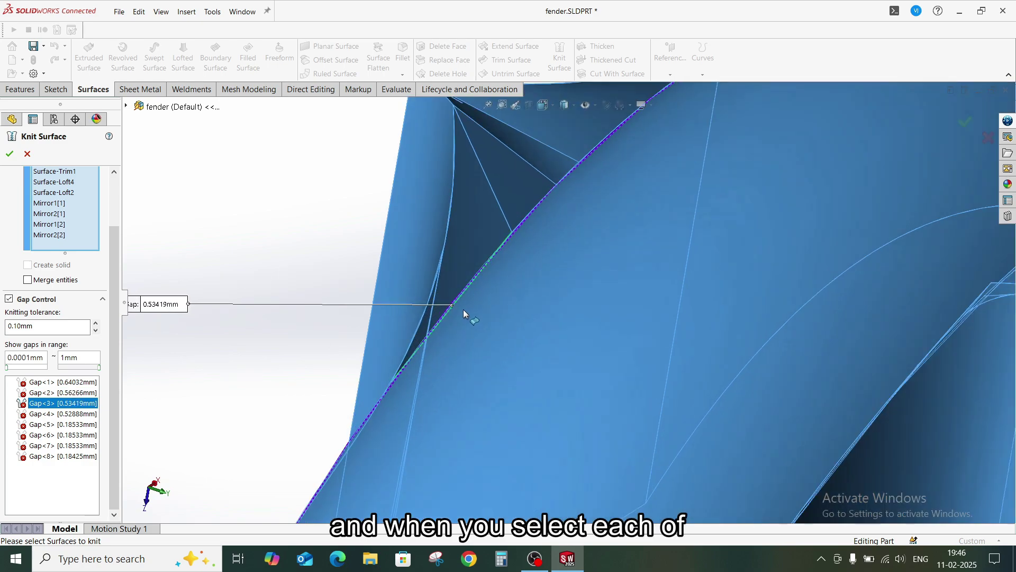
scroll(681, 404, up, 6)
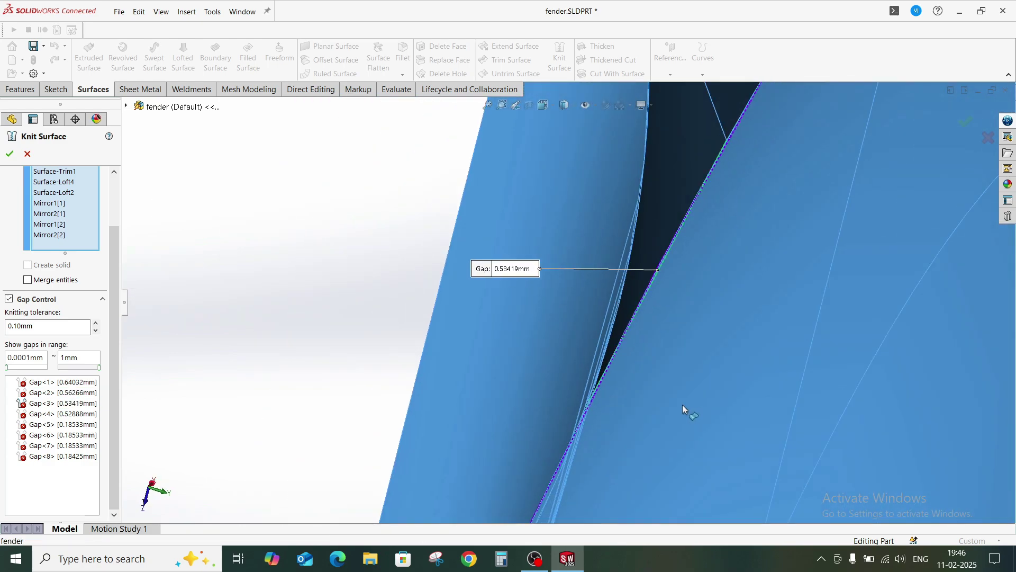
click(28, 153)
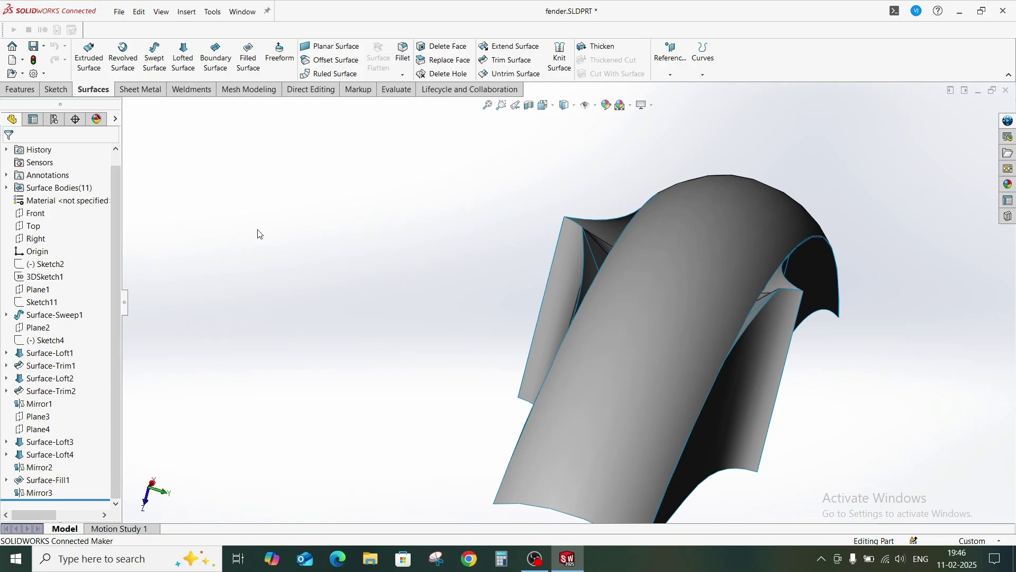
Step: Identify the loft that forms the fender's side surface, Surface-Loft1, and open its 3DSketch3 for editing
middle_drag(572, 390, 754, 404)
click(756, 406)
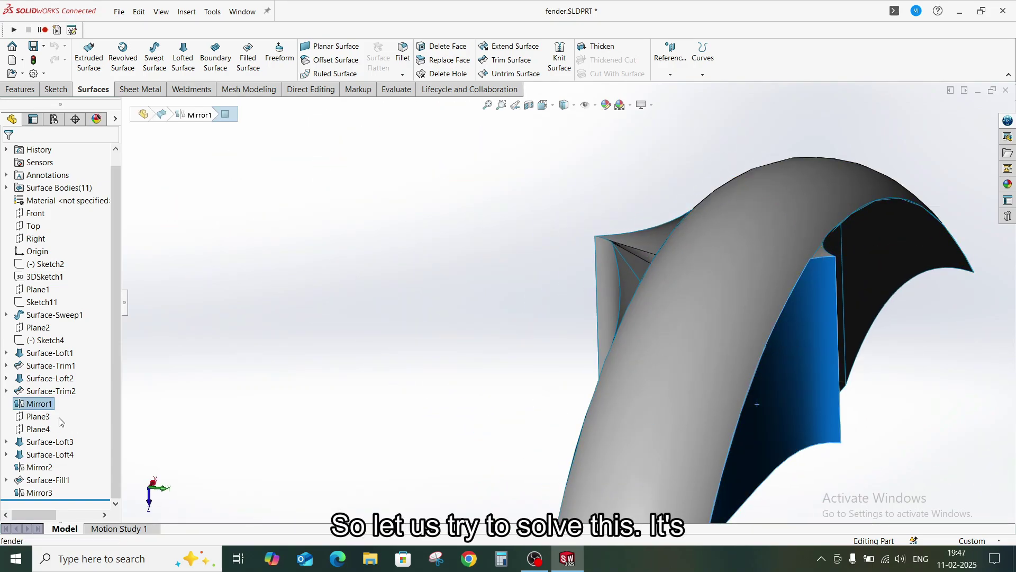
middle_drag(581, 397, 532, 321)
click(532, 321)
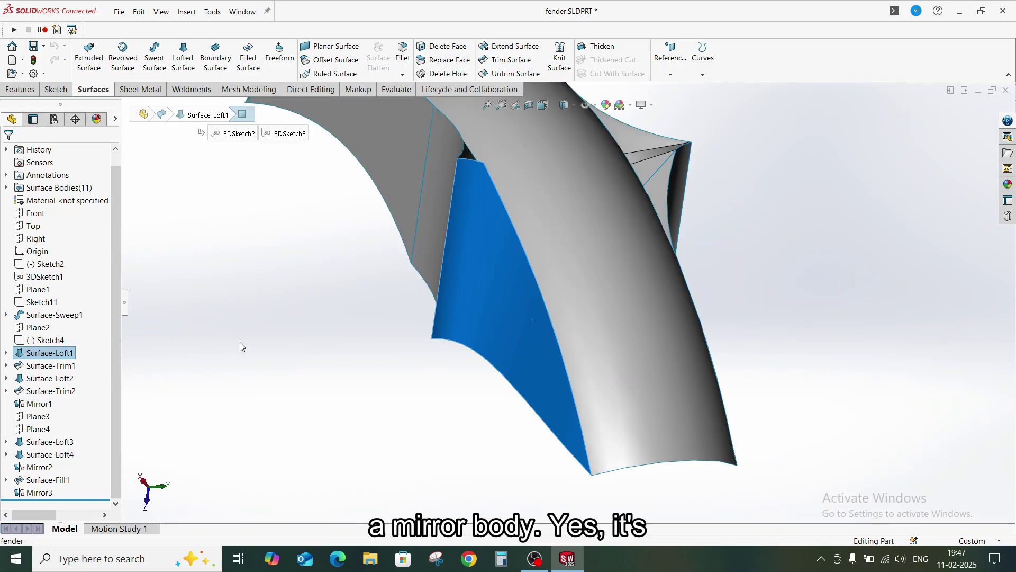
click(23, 353)
click(7, 353)
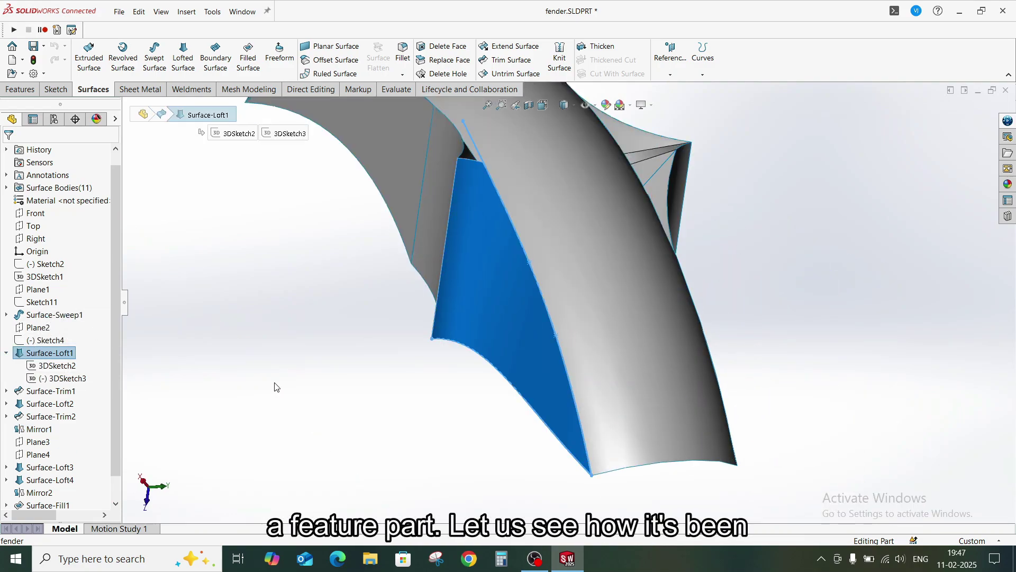
middle_drag(275, 387, 505, 218)
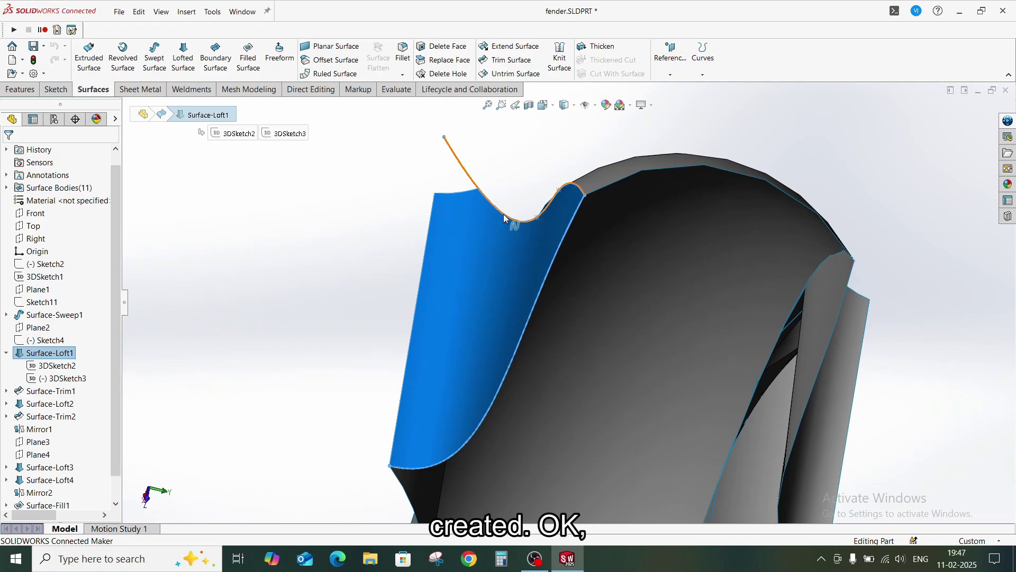
click(33, 379)
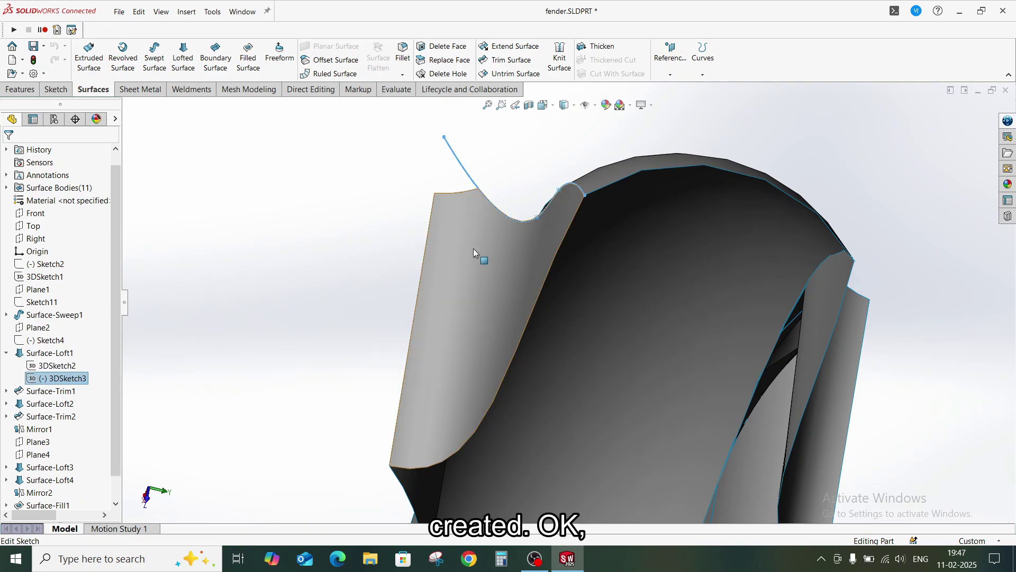
right_click(46, 377)
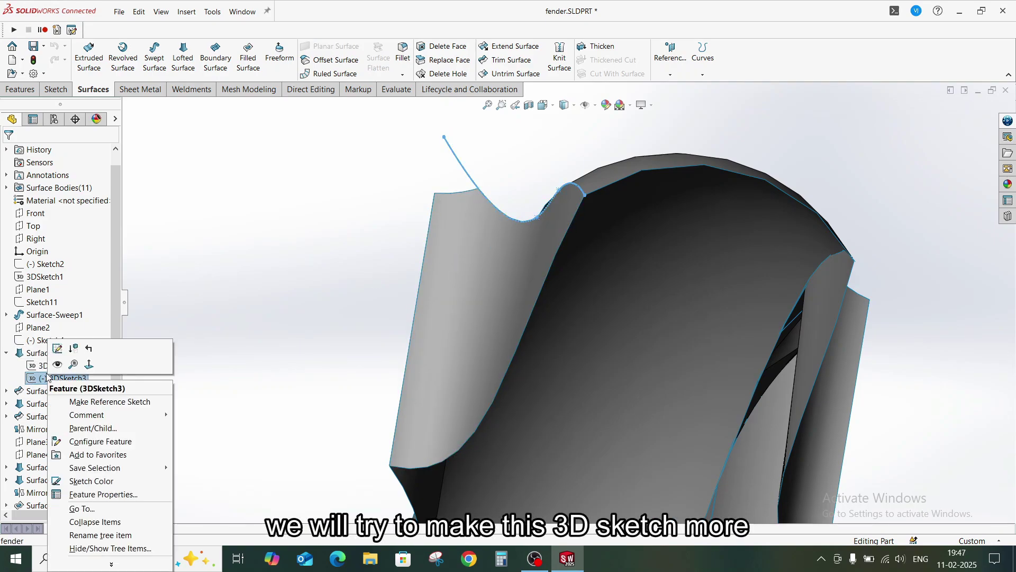
click(56, 349)
Step: Insert a spline point on the 3DSketch3 spline along the fender edge, between its last interior point and the fender's lower end
scroll(630, 204, up, 5)
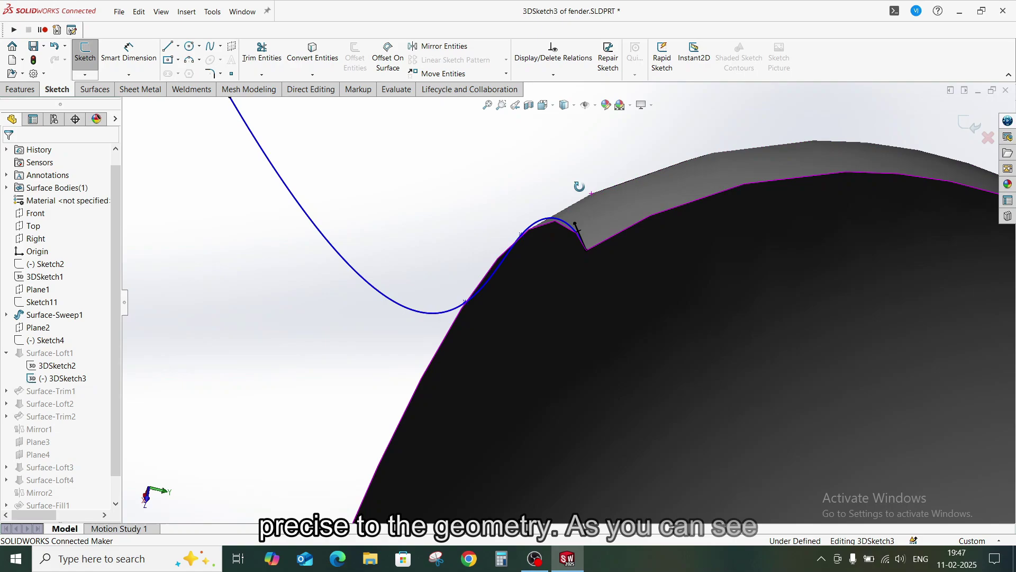
middle_drag(584, 194, 572, 260)
scroll(572, 261, down, 2)
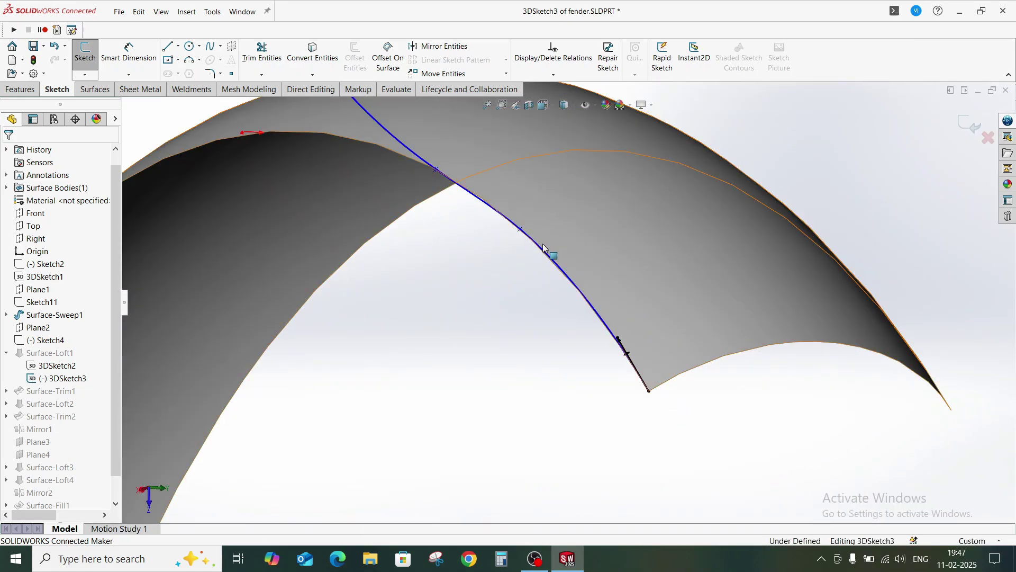
scroll(551, 254, up, 6)
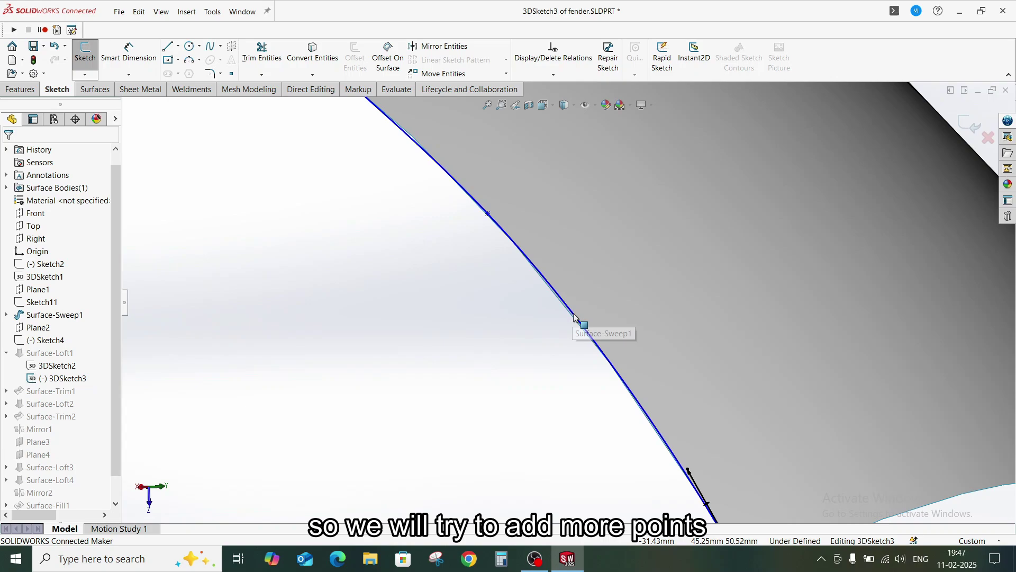
click(576, 316)
right_click(577, 317)
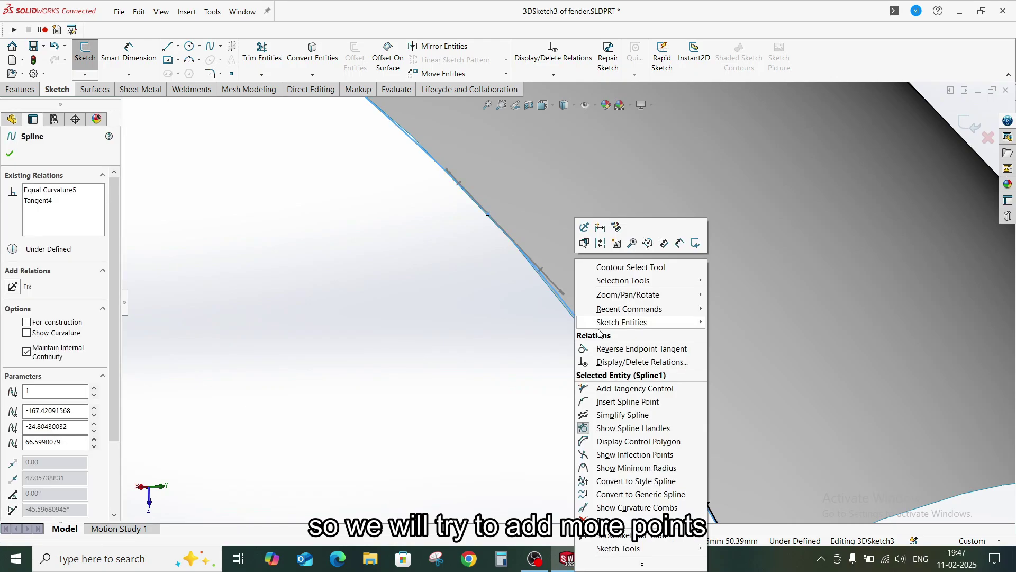
click(609, 400)
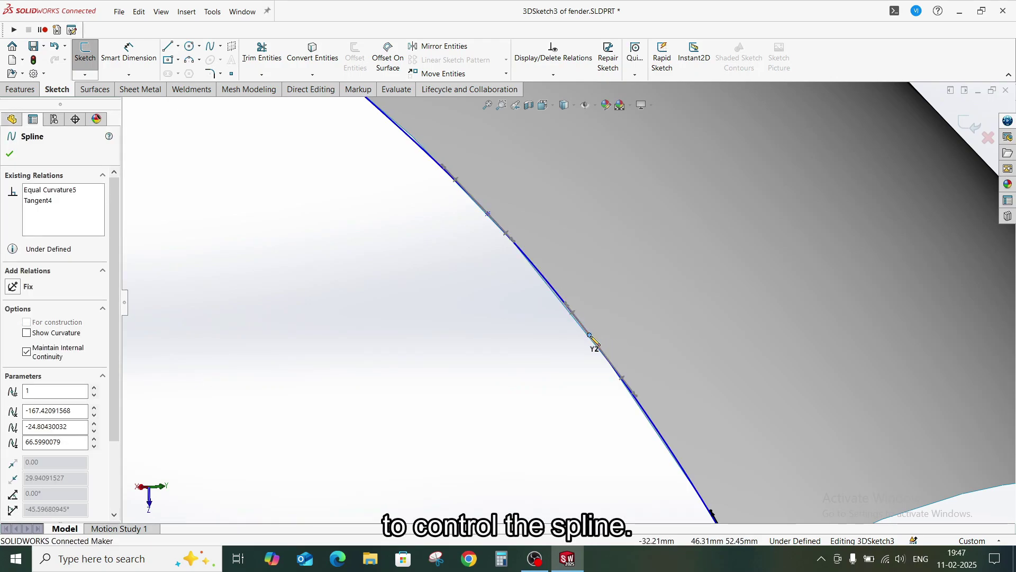
click(591, 337)
Step: Insert another spline point between the two original interior points of the spline and finish inserting points
scroll(582, 328, down, 4)
scroll(466, 250, up, 4)
mouse_move(523, 268)
middle_down()
mouse_move(508, 252)
mouse_move(533, 265)
middle_up()
scroll(536, 266, down, 4)
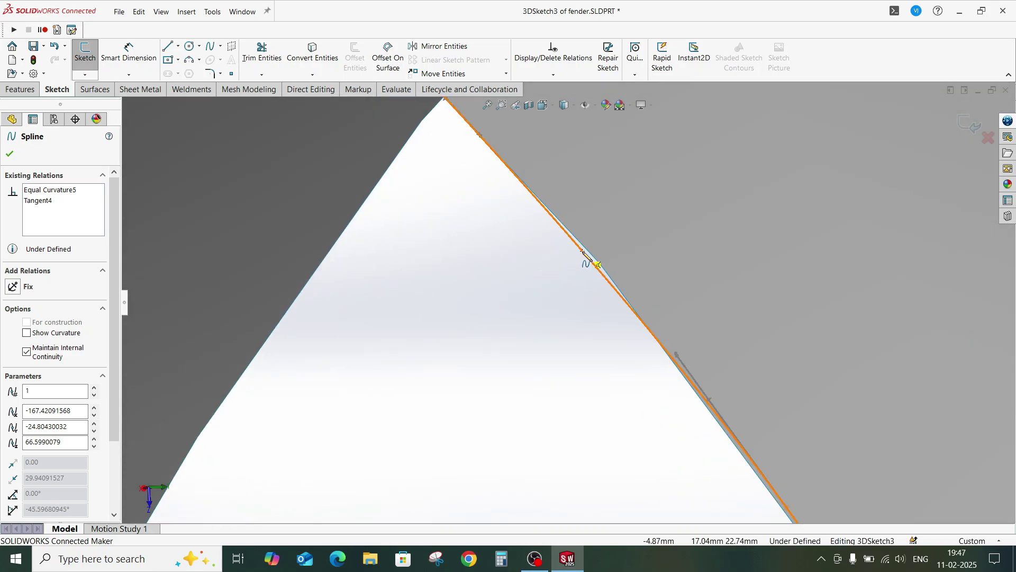
right_click(549, 275)
click(555, 282)
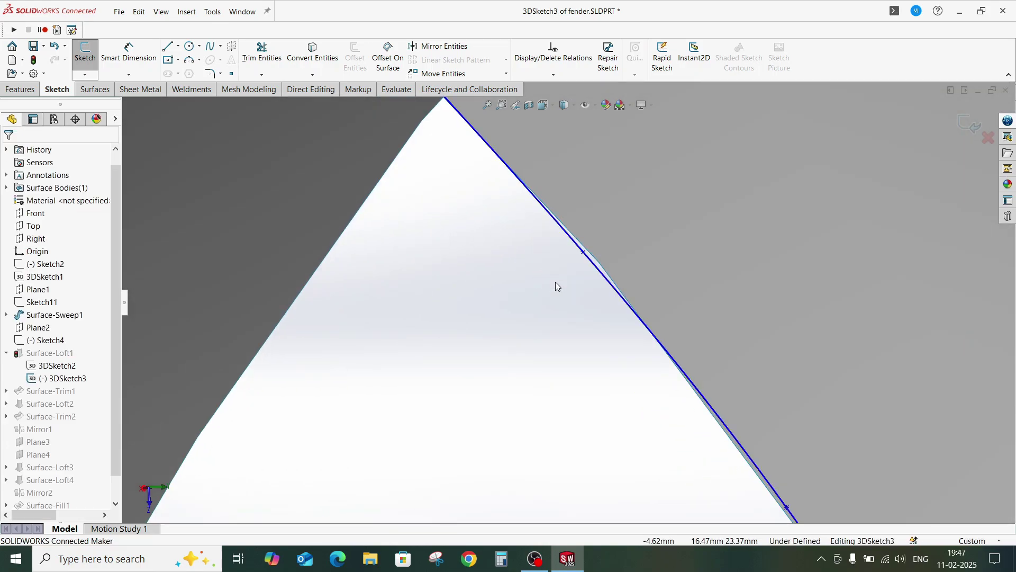
Step: Move the inserted spline points onto the edge of the swept fender surface to make them coincident with it
click(588, 248)
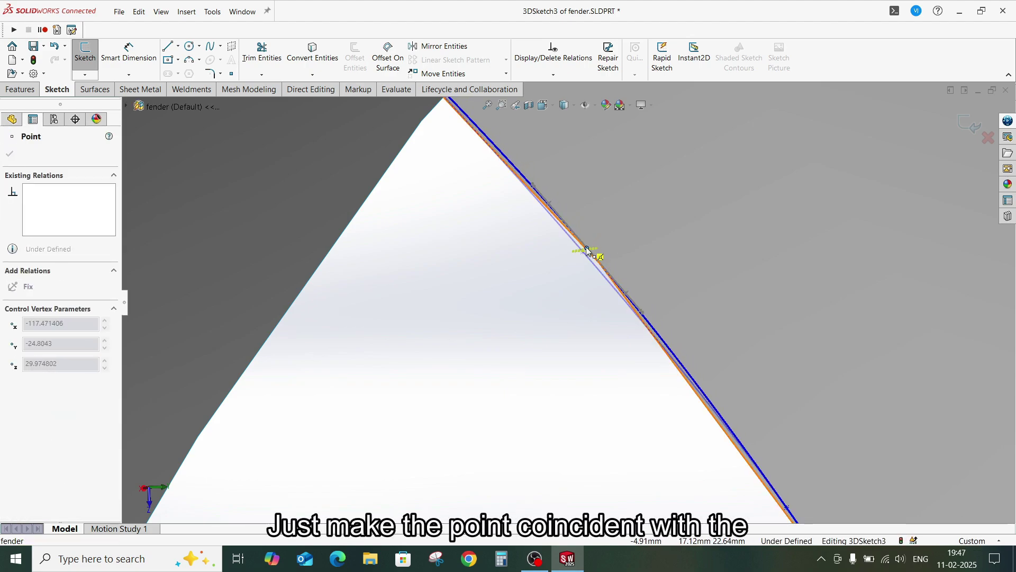
drag(587, 248, 587, 248)
click(541, 287)
scroll(541, 286, up, 6)
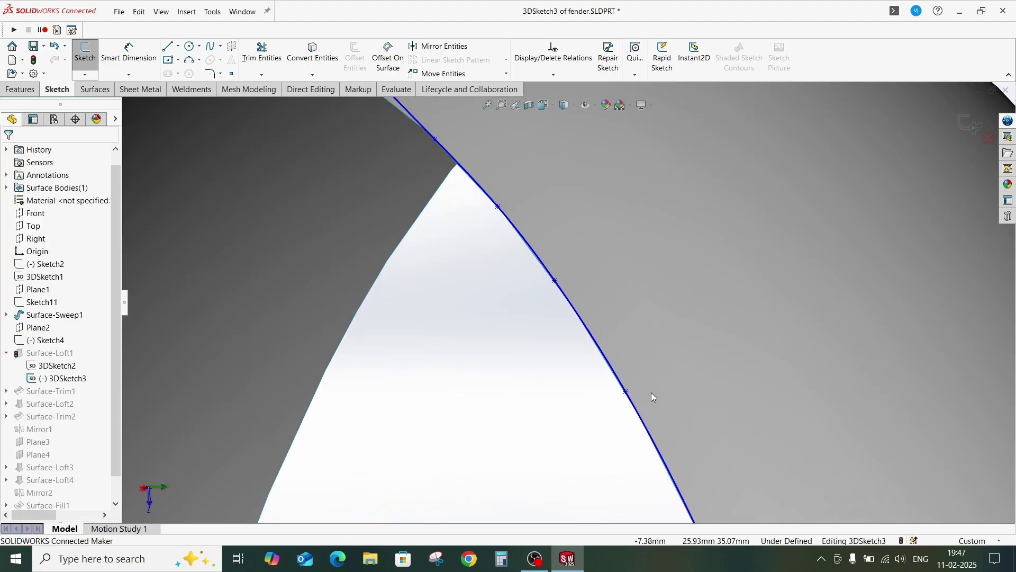
scroll(652, 392, up, 5)
scroll(602, 378, down, 8)
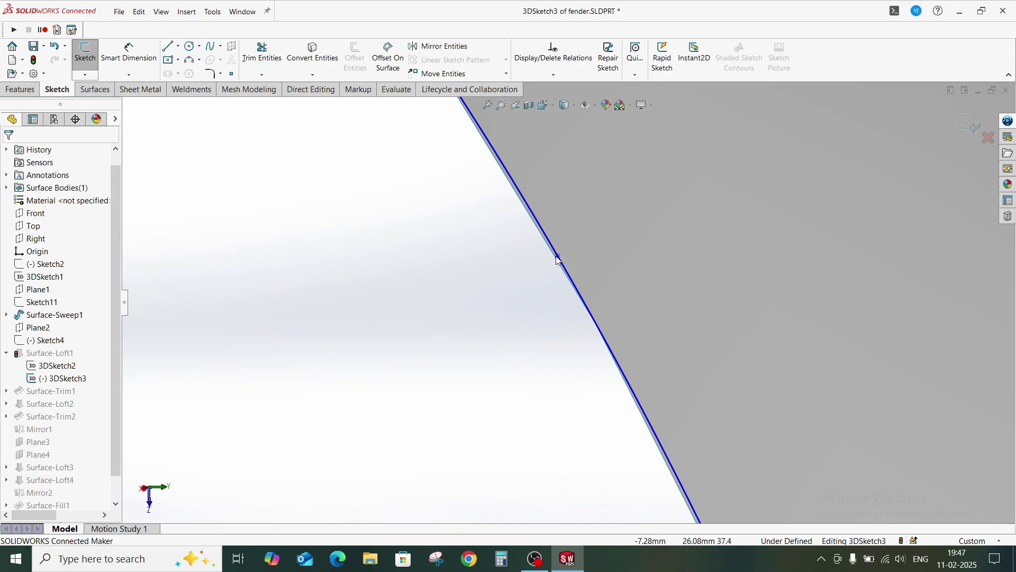
click(559, 259)
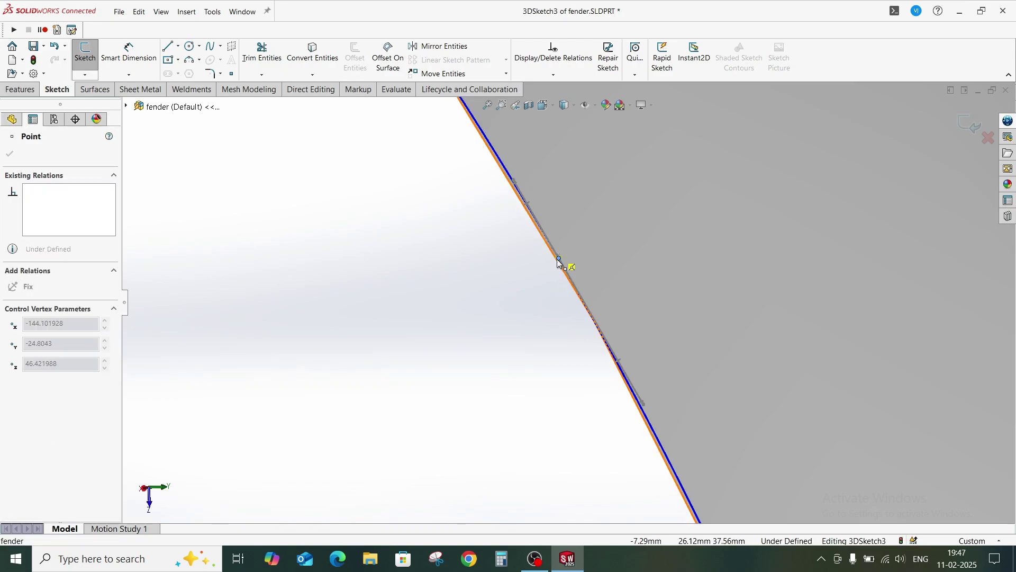
key(Escape)
Step: Check the spline for remaining gaps along the fender edge in the Back view, and exit the 3D sketch
middle_drag(480, 283, 497, 337)
key(space)
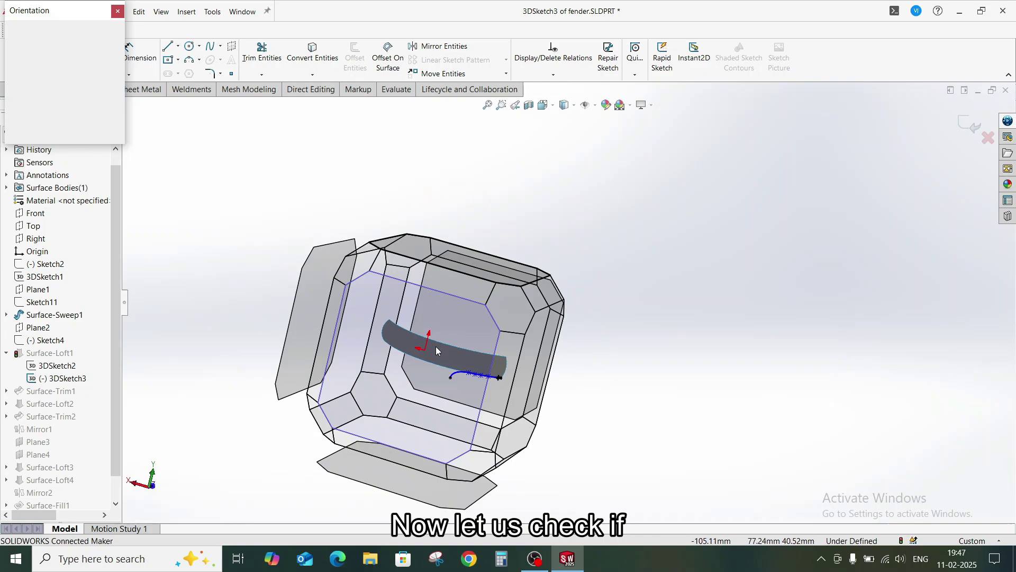
click(436, 350)
scroll(710, 334, down, 10)
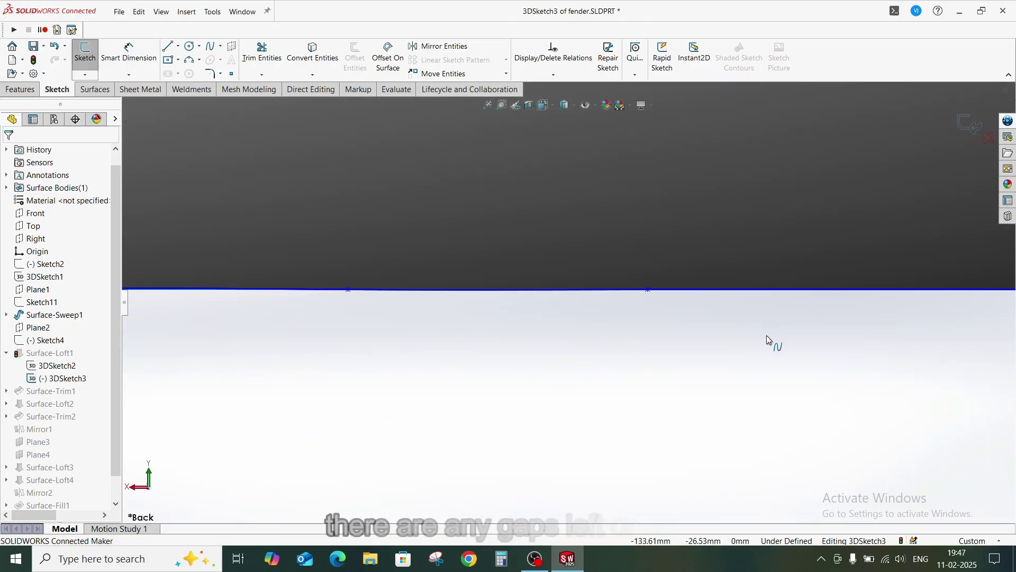
scroll(817, 347, up, 1)
ctrl+middle_drag(817, 347, 547, 332)
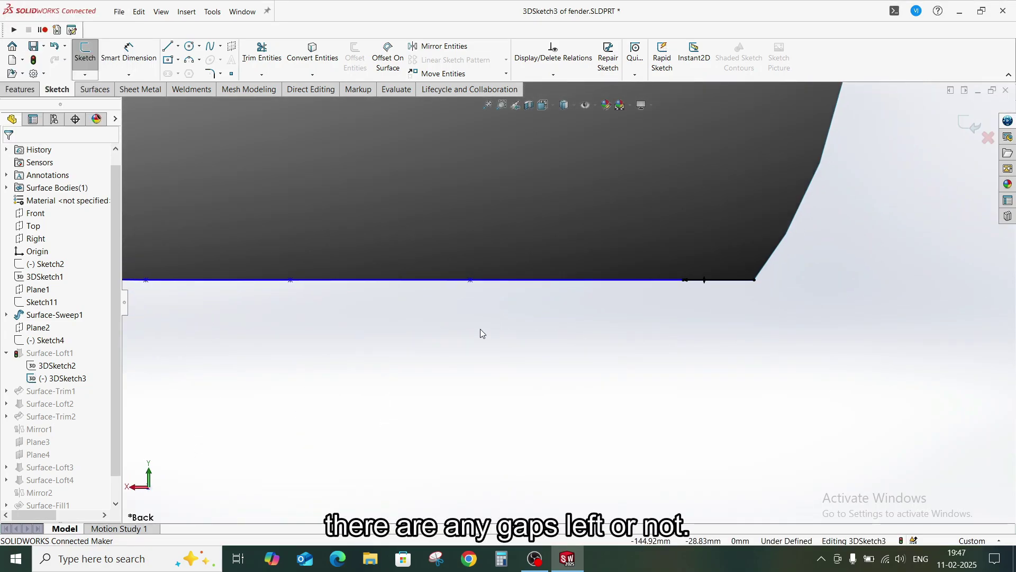
scroll(465, 345, up, 5)
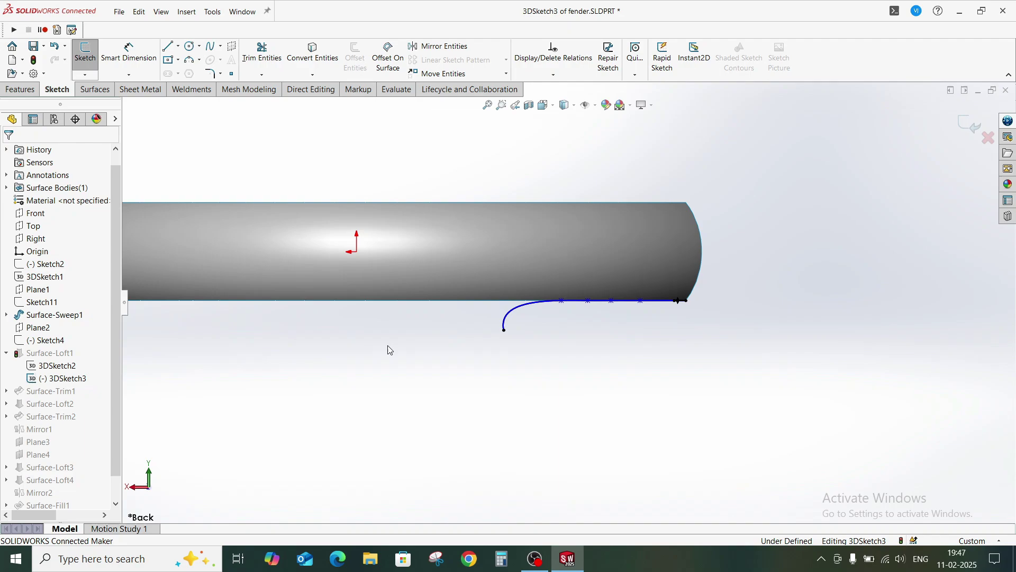
scroll(390, 350, up, 4)
middle_drag(409, 328, 402, 271)
scroll(557, 296, down, 3)
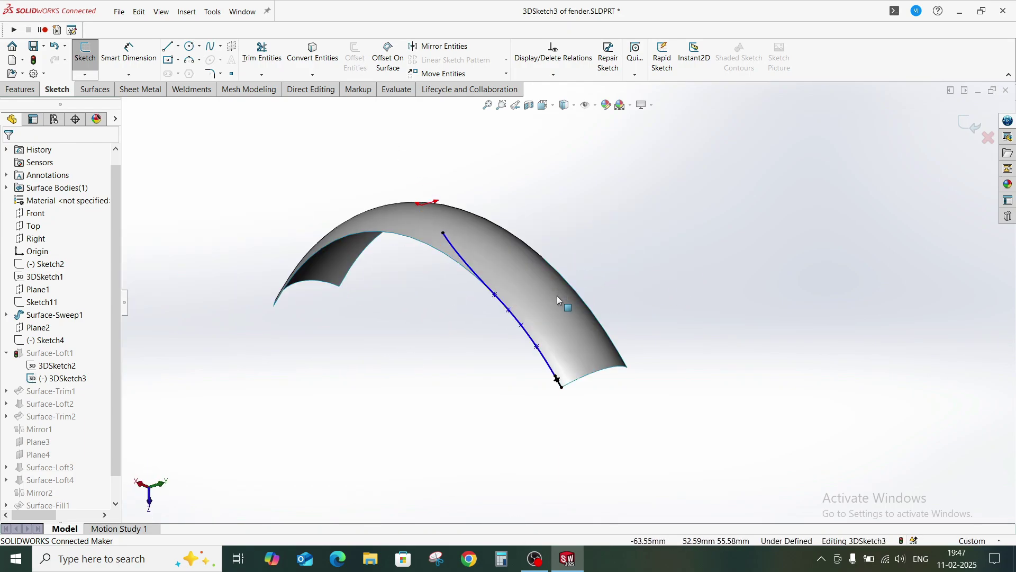
middle_drag(559, 300, 680, 228)
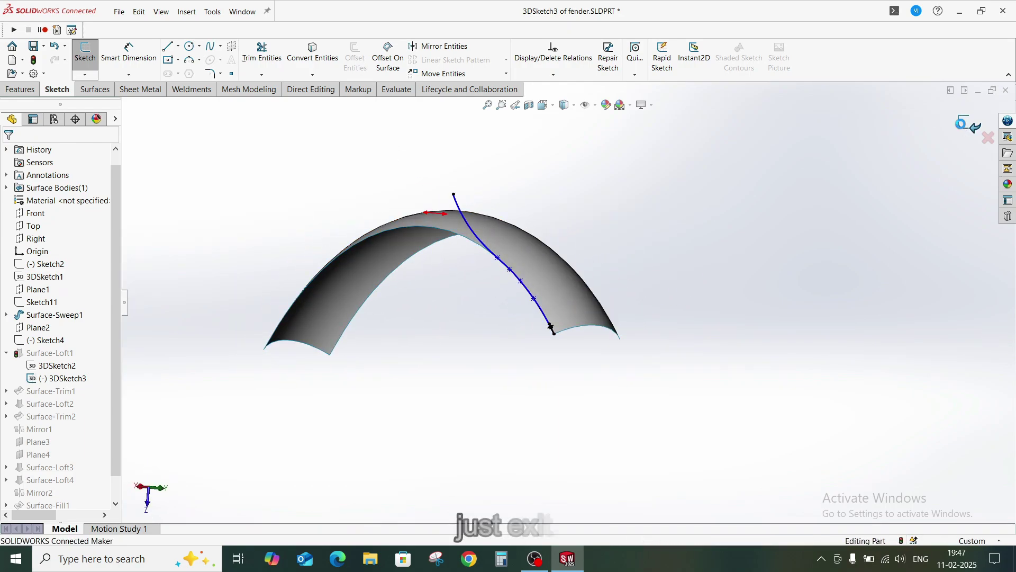
Step: Examine the rebuilt joint between Surface-Loft1 and the swept fender surface for any gap
mouse_move(469, 288)
middle_down()
mouse_move(456, 309)
mouse_move(513, 312)
middle_up()
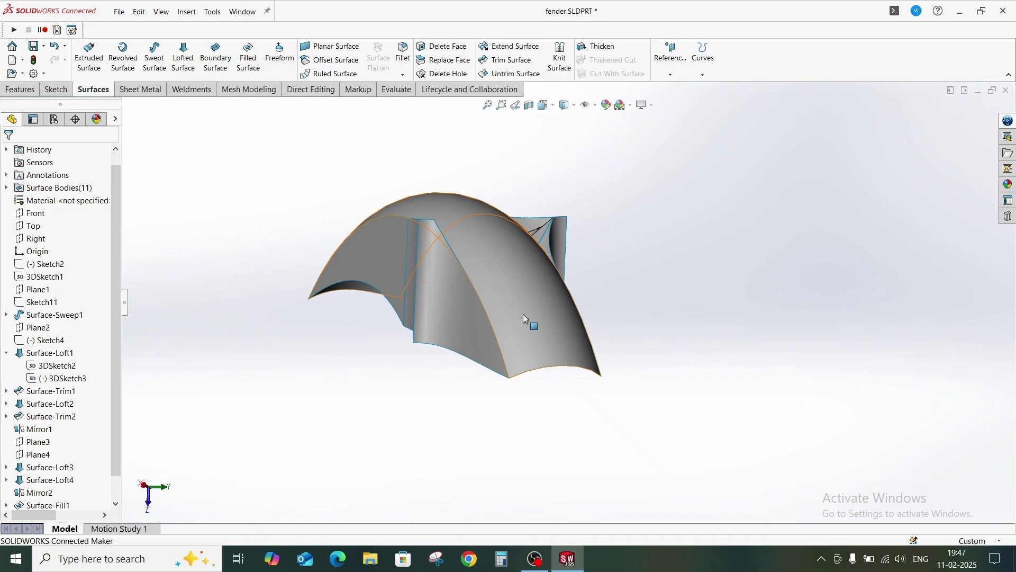
scroll(524, 318, down, 5)
middle_drag(503, 374, 480, 288)
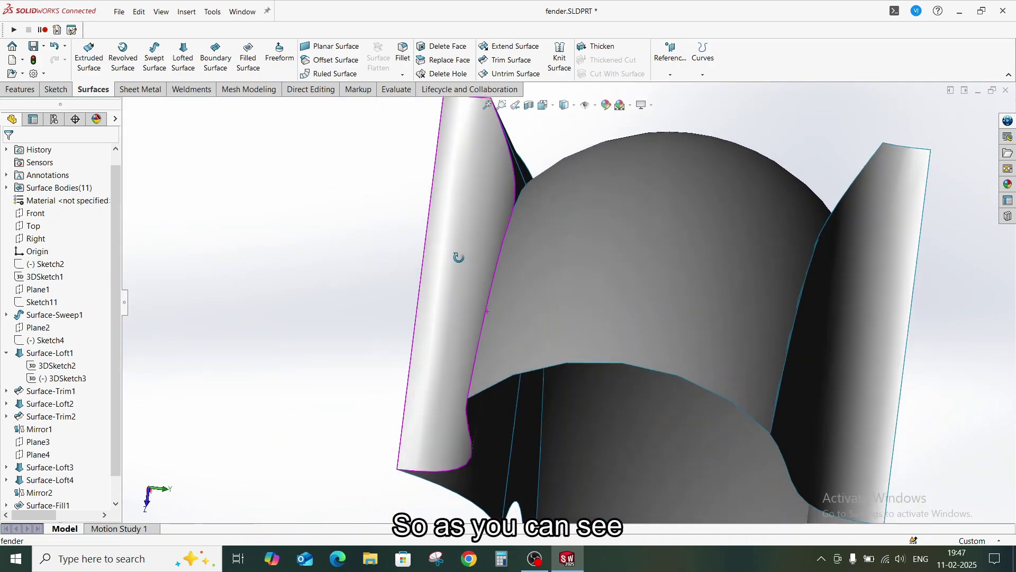
scroll(509, 352, down, 5)
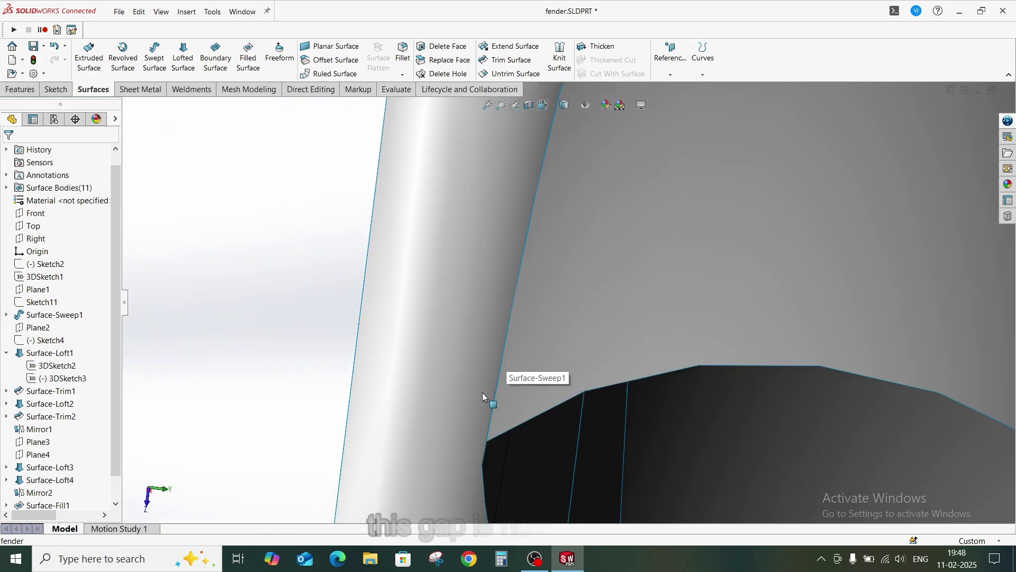
scroll(481, 392, up, 6)
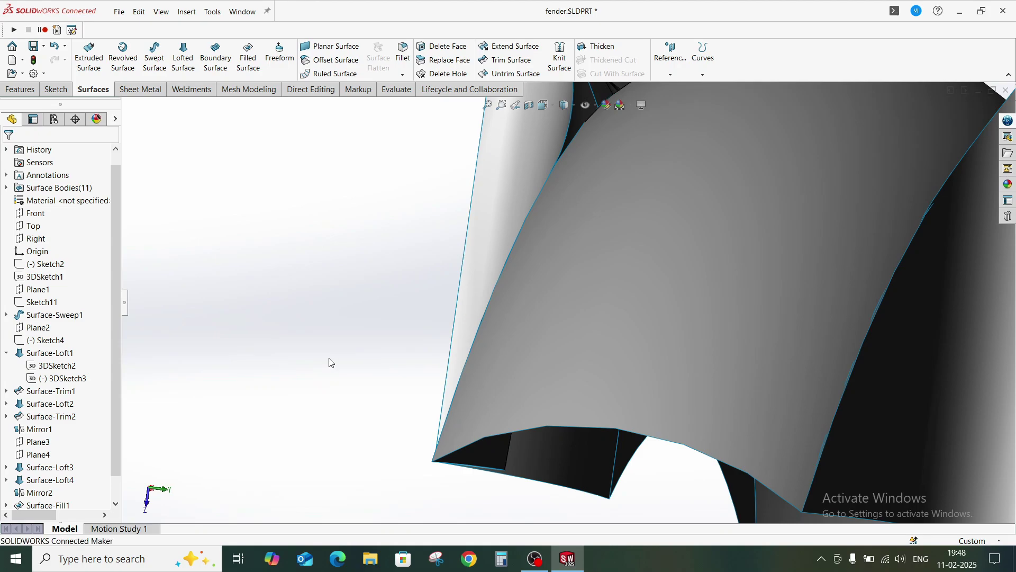
key(f)
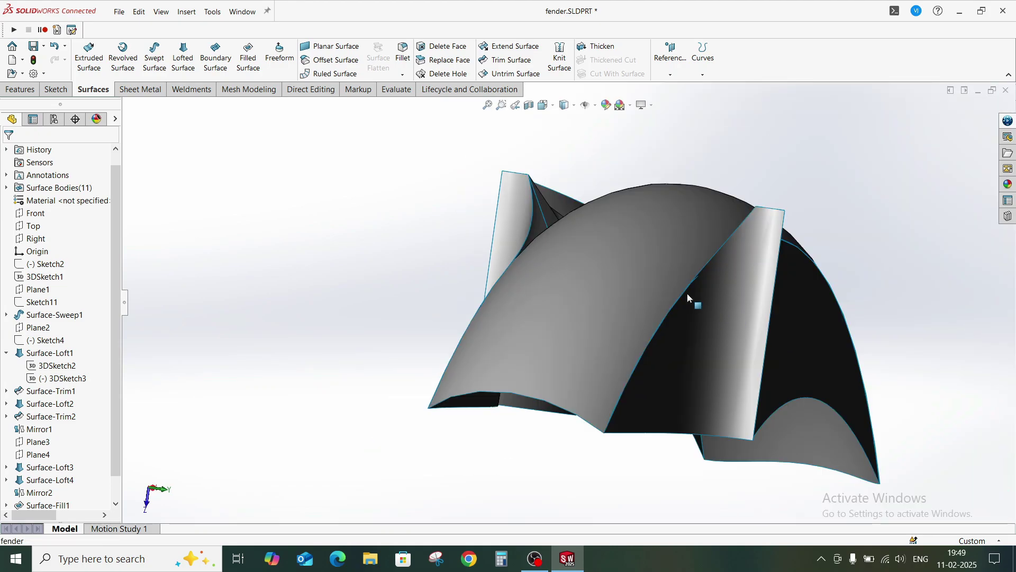
middle_drag(687, 293, 680, 321)
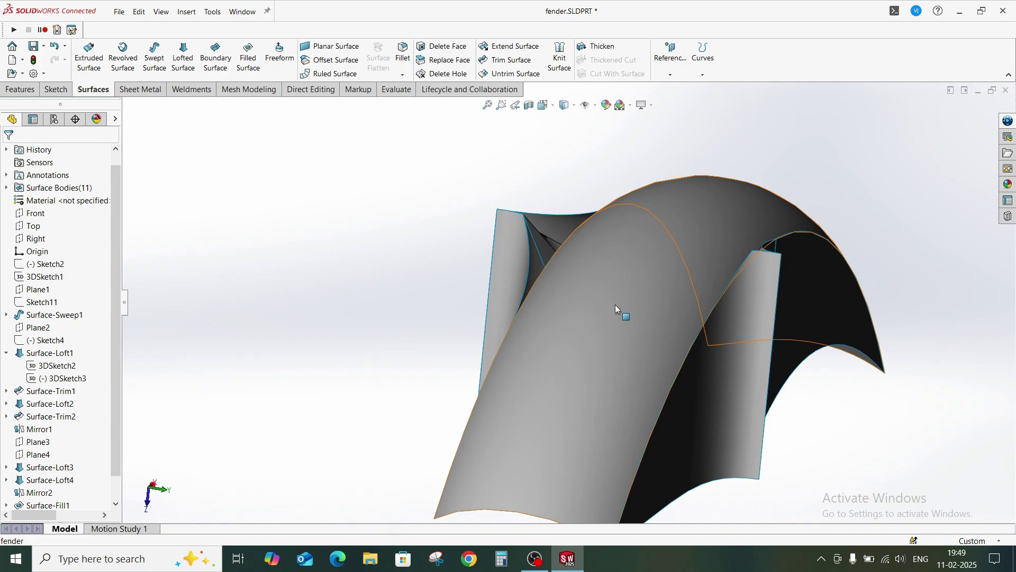
Step: Remove the narrow strip face and the adjoining long curved face on the far side flap using Delete Face with Delete and Fill
middle_drag(545, 354, 409, 369)
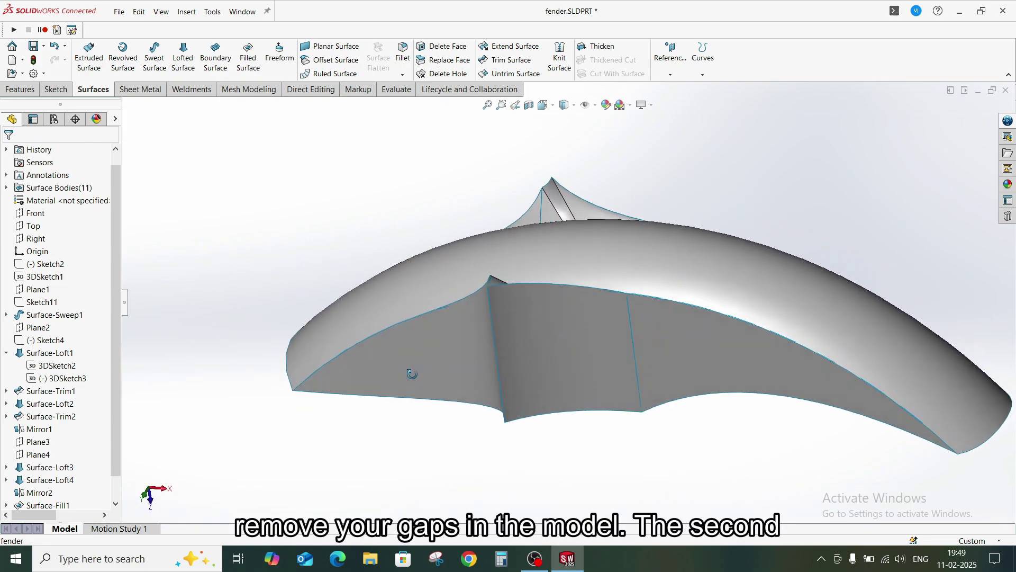
scroll(596, 212, down, 2)
scroll(531, 221, down, 3)
scroll(547, 252, down, 3)
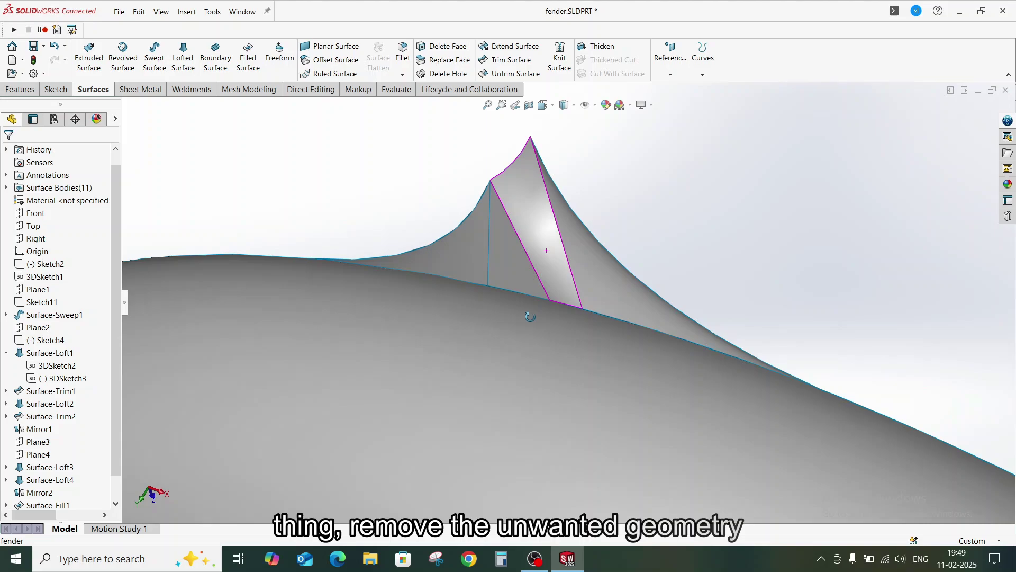
click(475, 276)
middle_drag(475, 276, 430, 208)
middle_drag(535, 245, 523, 203)
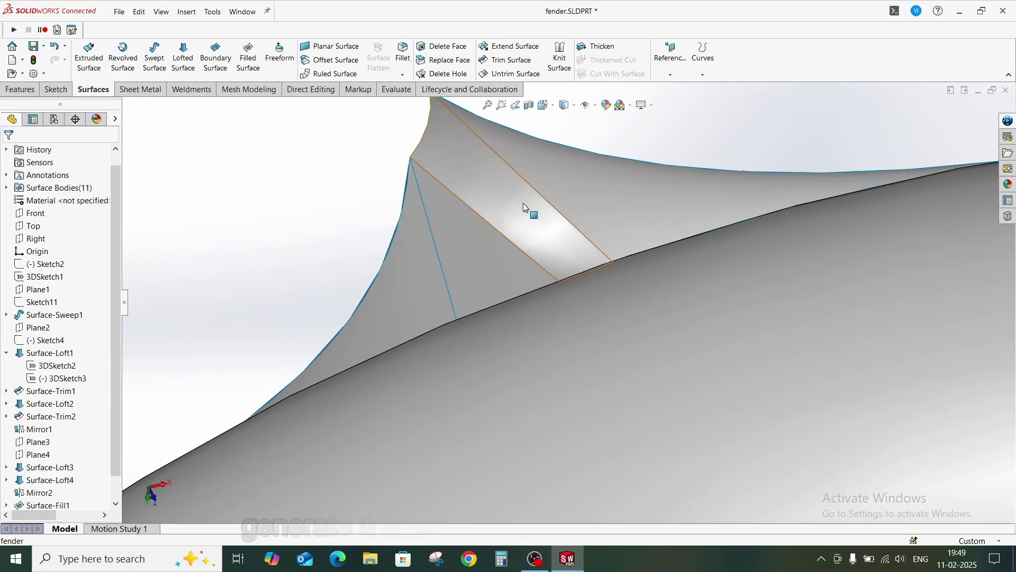
click(423, 50)
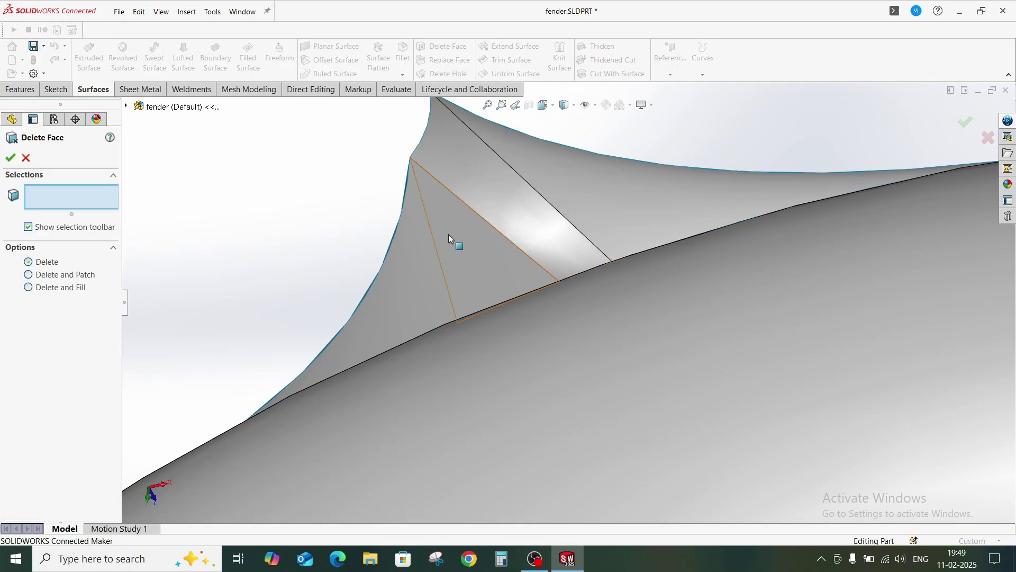
middle_drag(449, 234, 494, 225)
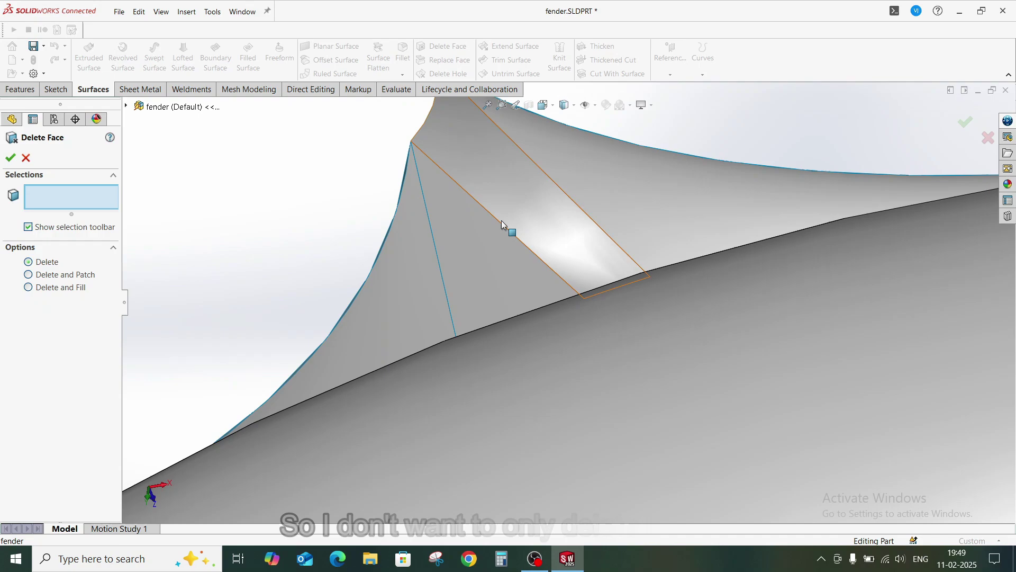
click(503, 222)
click(85, 288)
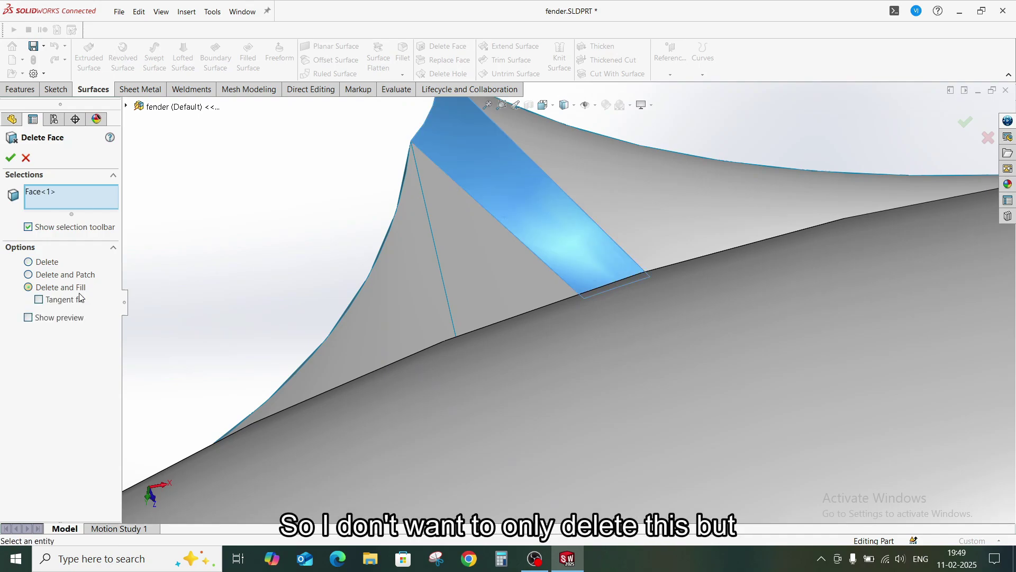
click(572, 199)
middle_drag(456, 268, 586, 278)
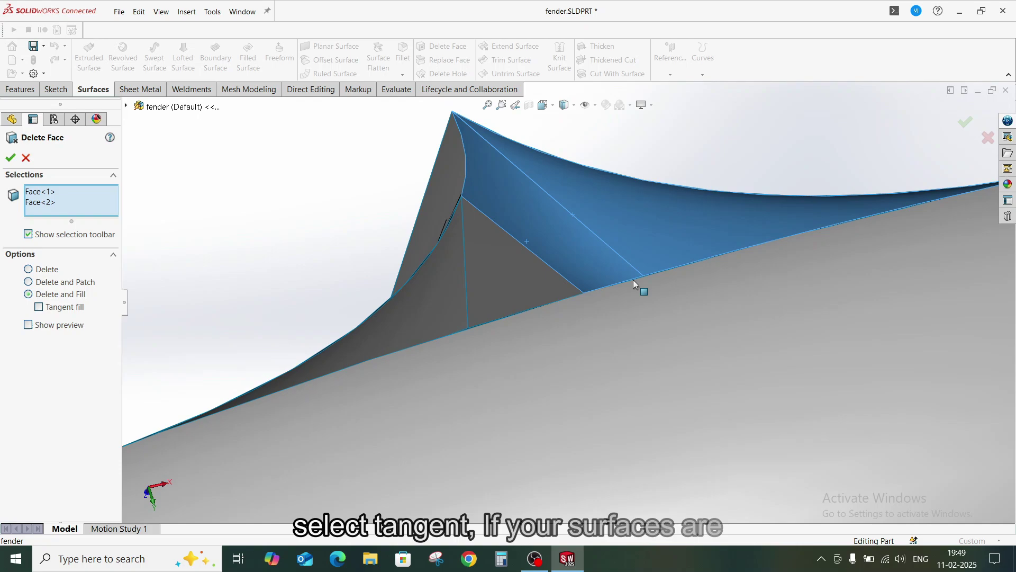
scroll(573, 224, up, 1)
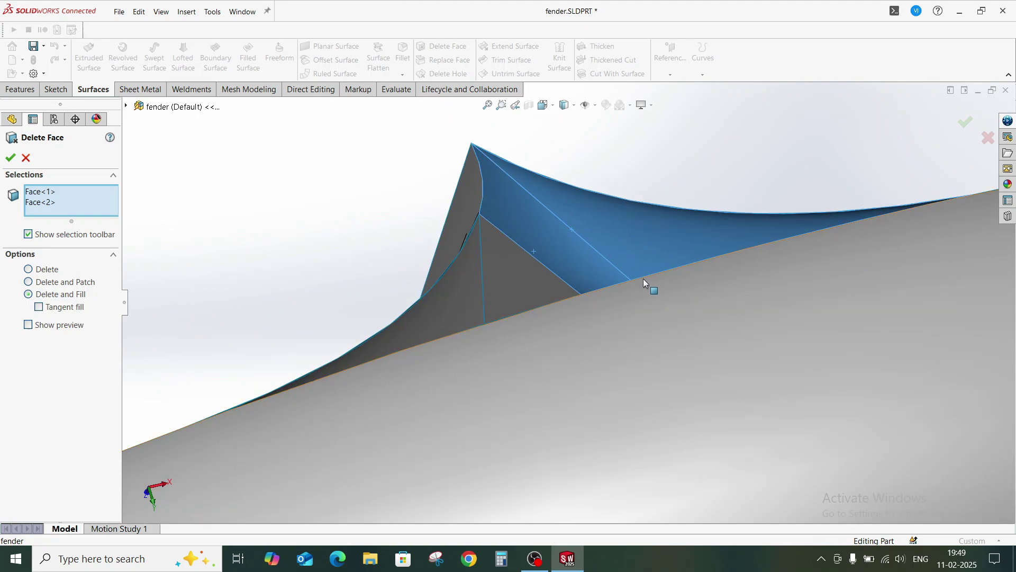
click(10, 158)
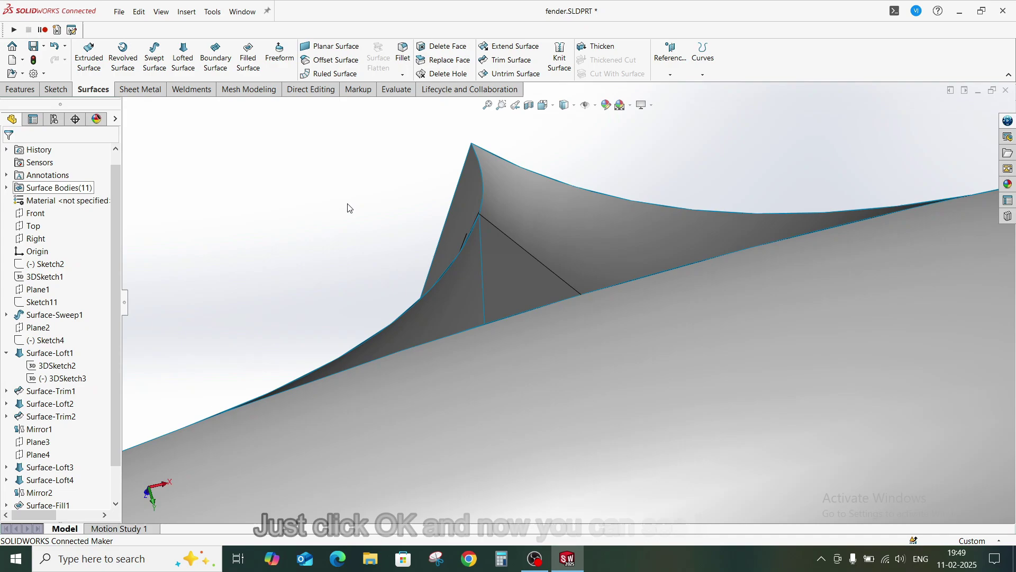
Step: Inspect the faces beside the filled area on the far side flap to identify the surface each belongs to
middle_drag(397, 245, 585, 291)
click(520, 226)
click(583, 282)
click(543, 319)
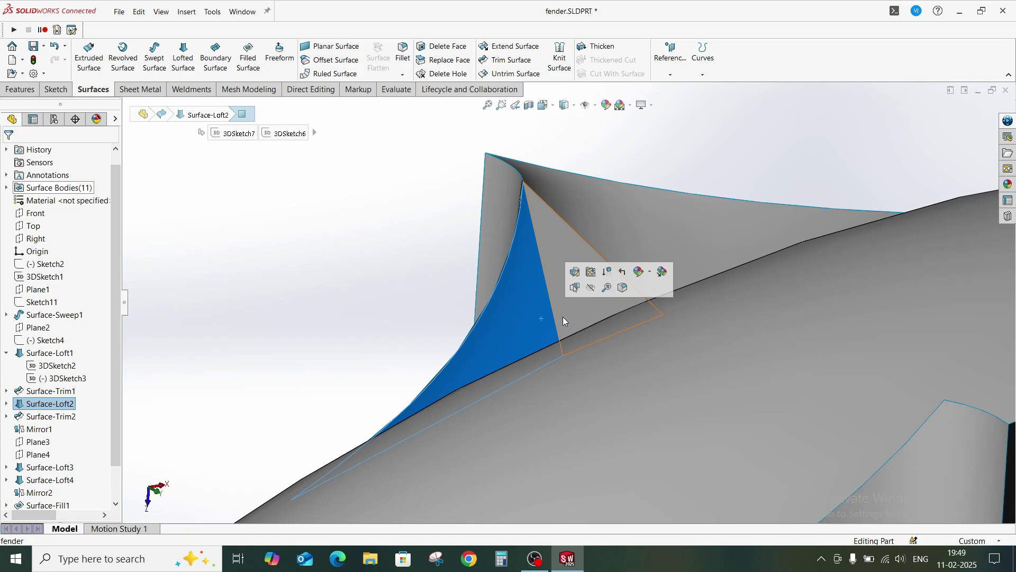
click(560, 318)
click(525, 335)
middle_drag(562, 340, 528, 339)
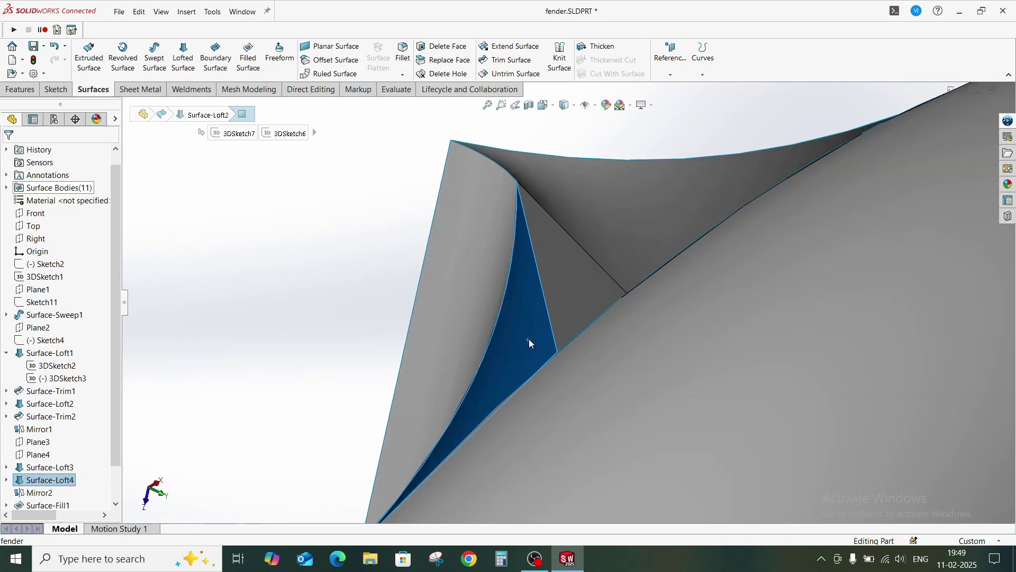
click(297, 255)
click(561, 70)
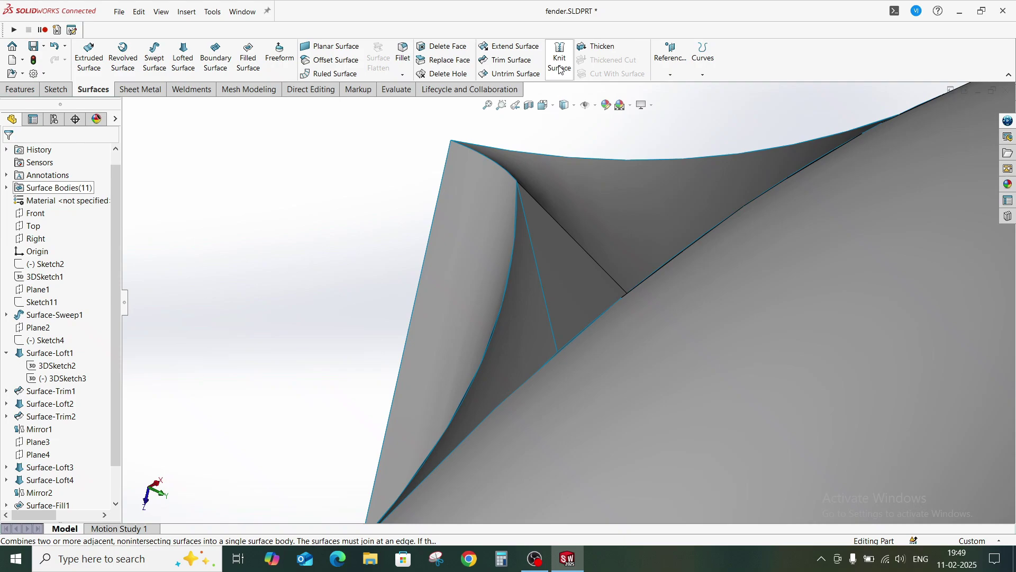
click(27, 153)
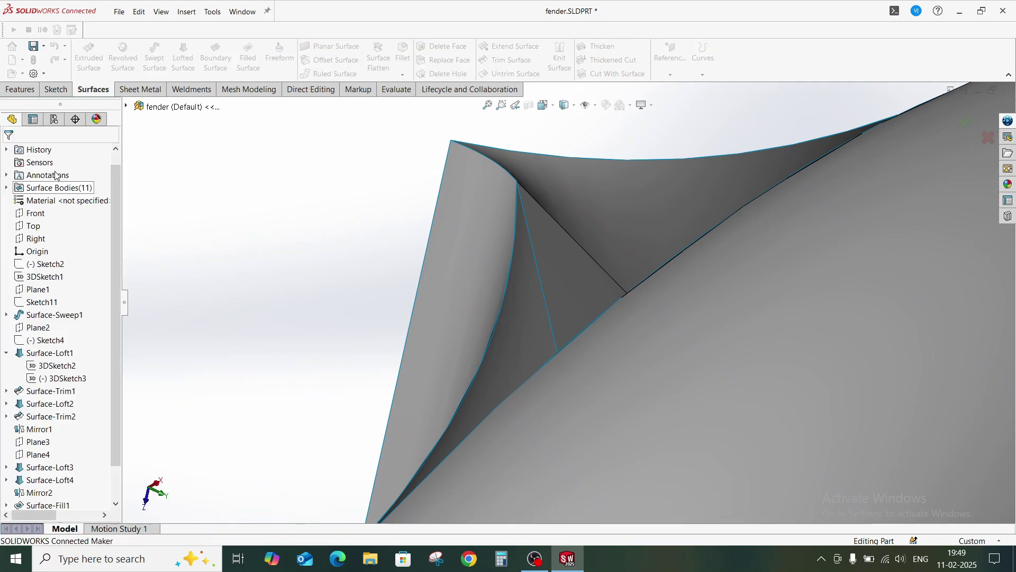
Step: Expand the surface bodies list and check which faces belong to DeleteFace1 and Surface-Loft2
click(524, 334)
click(6, 201)
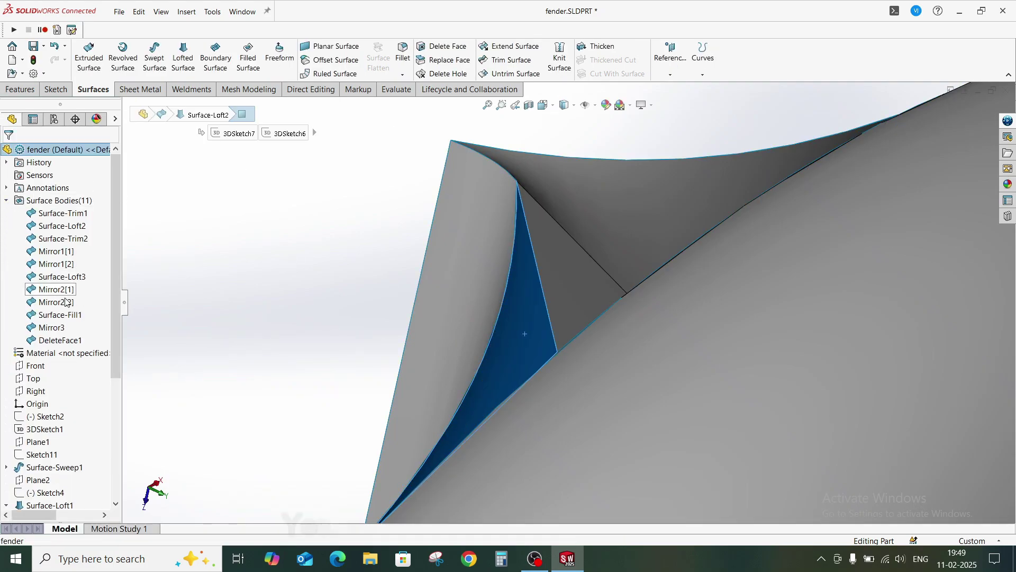
click(58, 340)
middle_drag(496, 260, 439, 245)
middle_drag(556, 291, 497, 301)
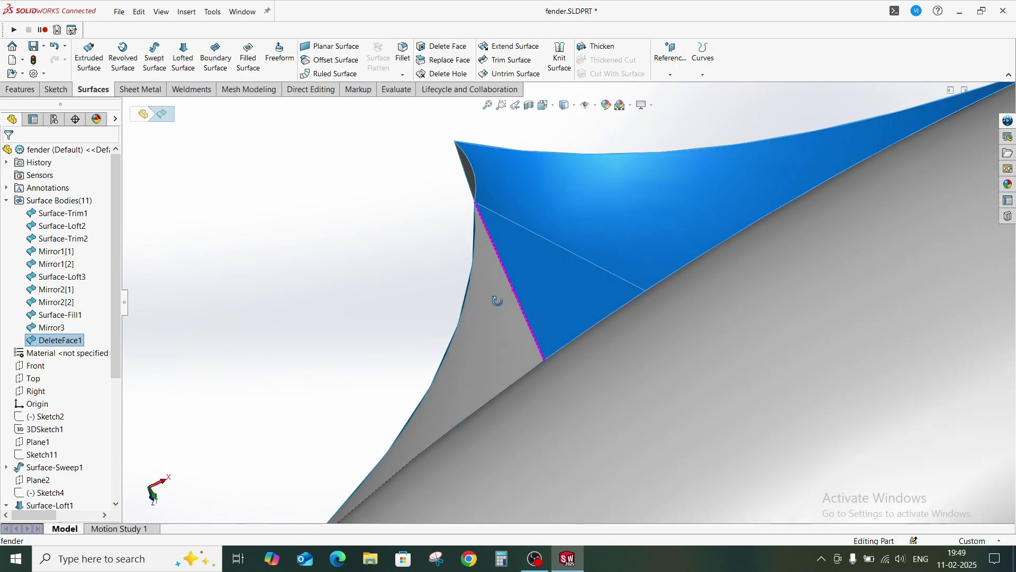
click(486, 317)
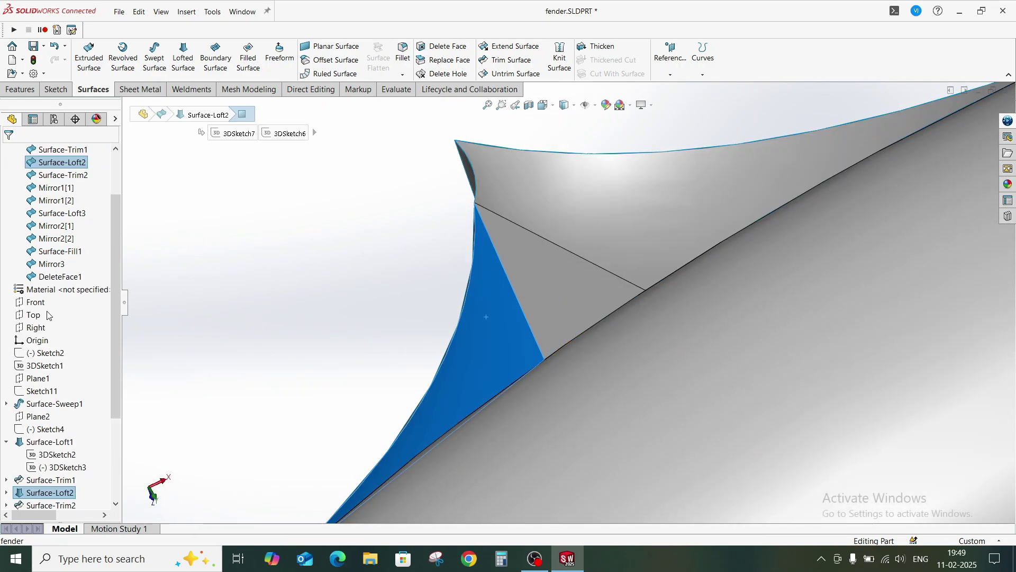
click(51, 165)
Step: Knit the DeleteFace1 and Surface-Loft2 bodies together with Merge entities enabled
scroll(482, 300, up, 3)
click(428, 266)
middle_drag(428, 265, 491, 191)
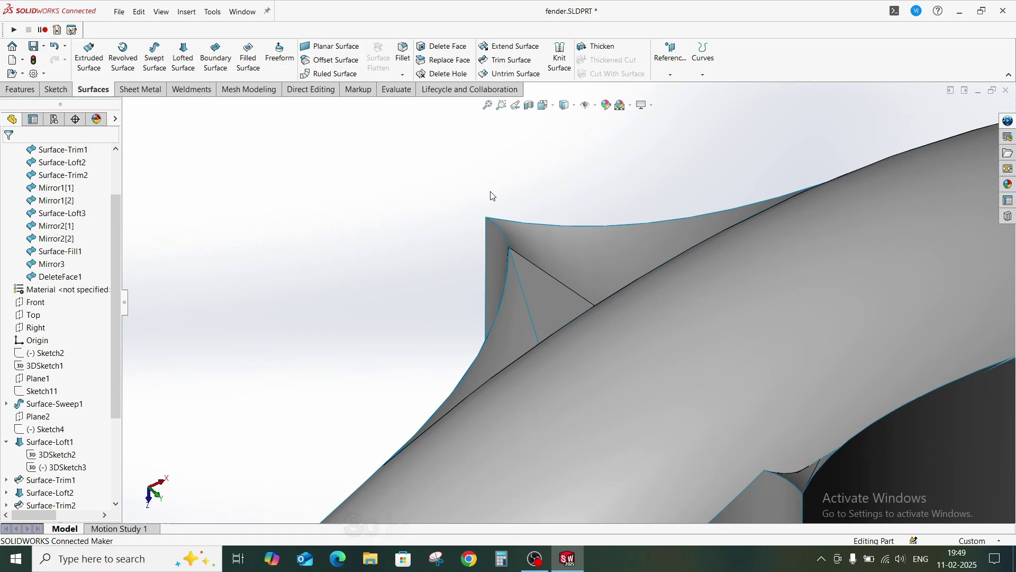
click(560, 58)
click(536, 334)
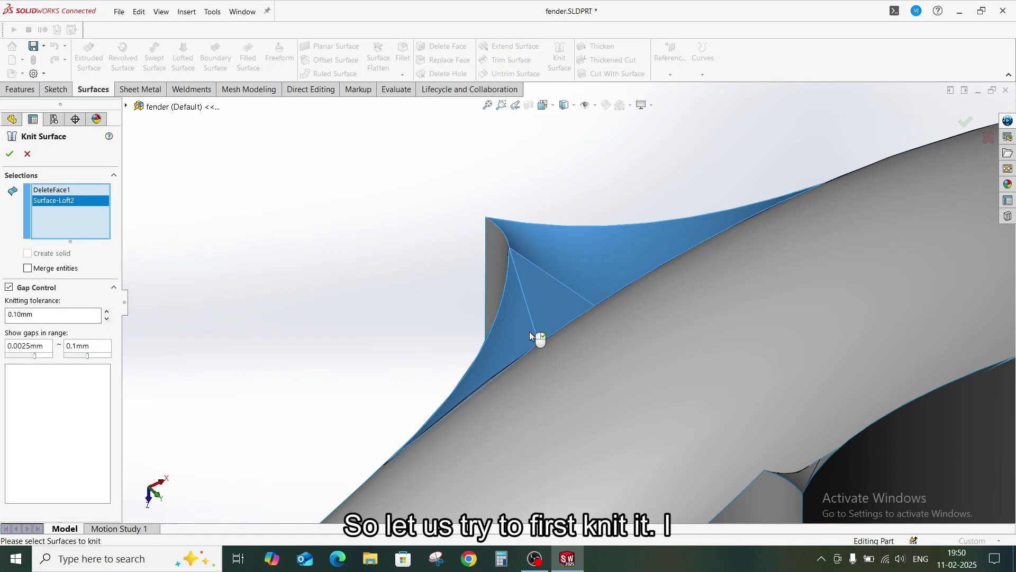
click(74, 269)
middle_drag(381, 333, 397, 313)
click(9, 153)
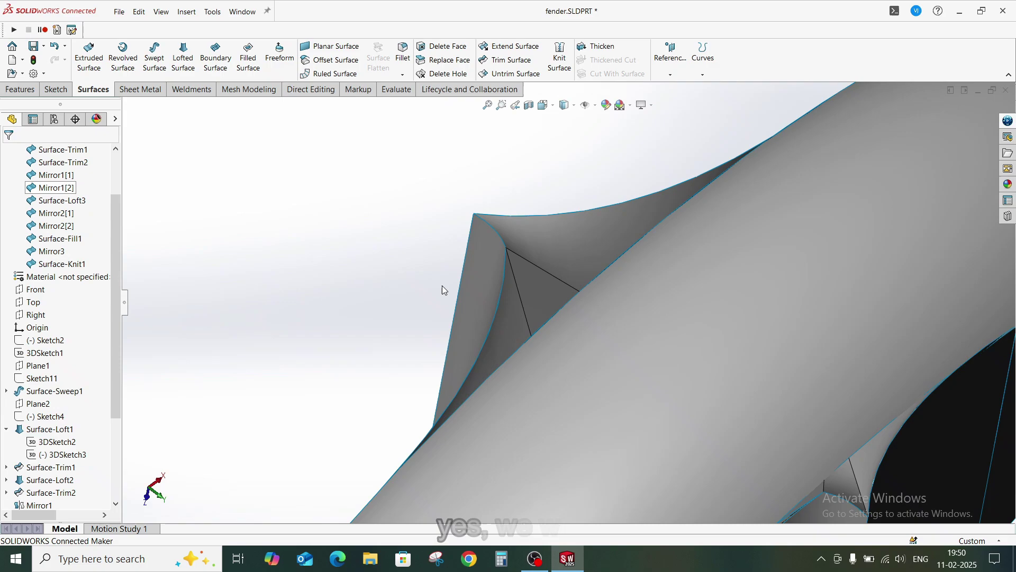
Step: Delete the two adjacent triangular faces of the knitted surface using Delete Face with the plain Delete option
middle_drag(442, 285, 319, 270)
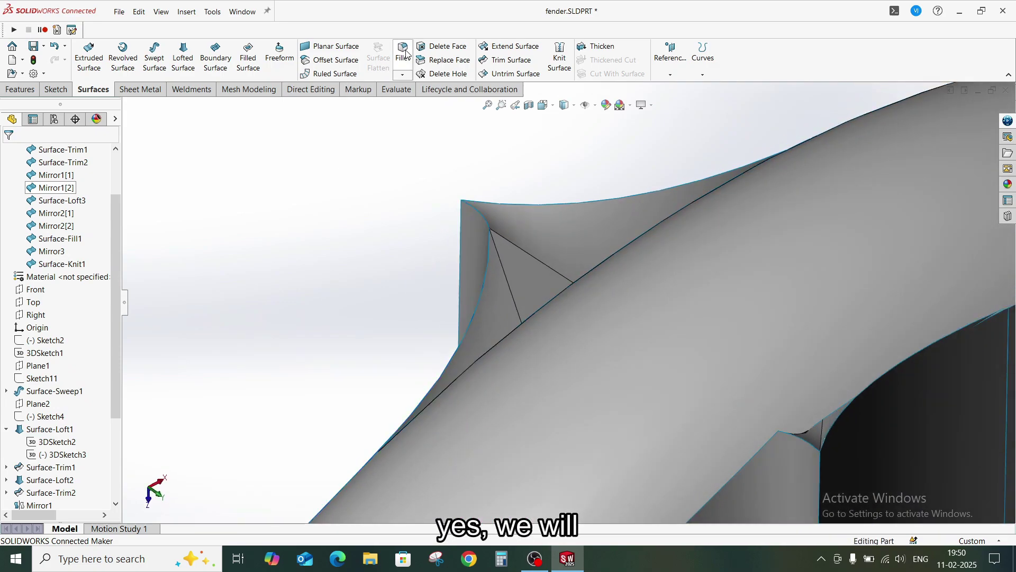
click(443, 46)
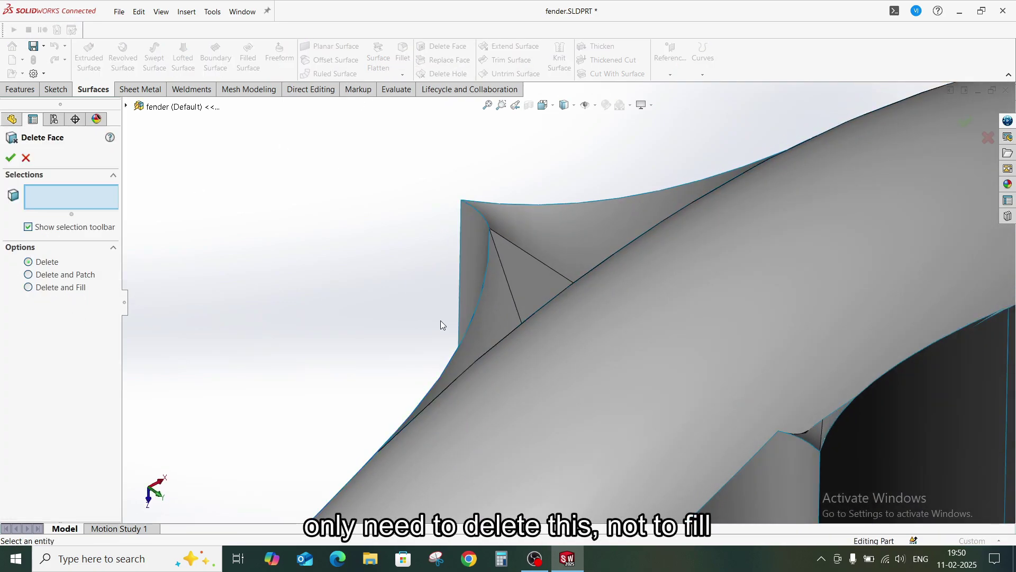
click(508, 307)
click(531, 289)
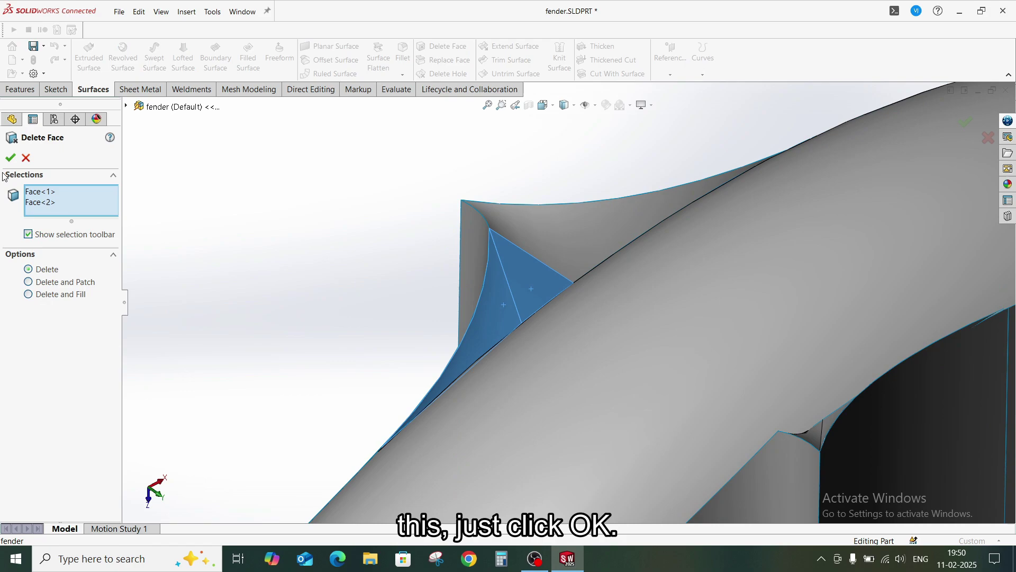
click(10, 158)
Step: Fill the opening left by the deleted faces with a Filled Surface bounded by its three surrounding edges, using Contact edge settings
middle_drag(344, 265, 481, 326)
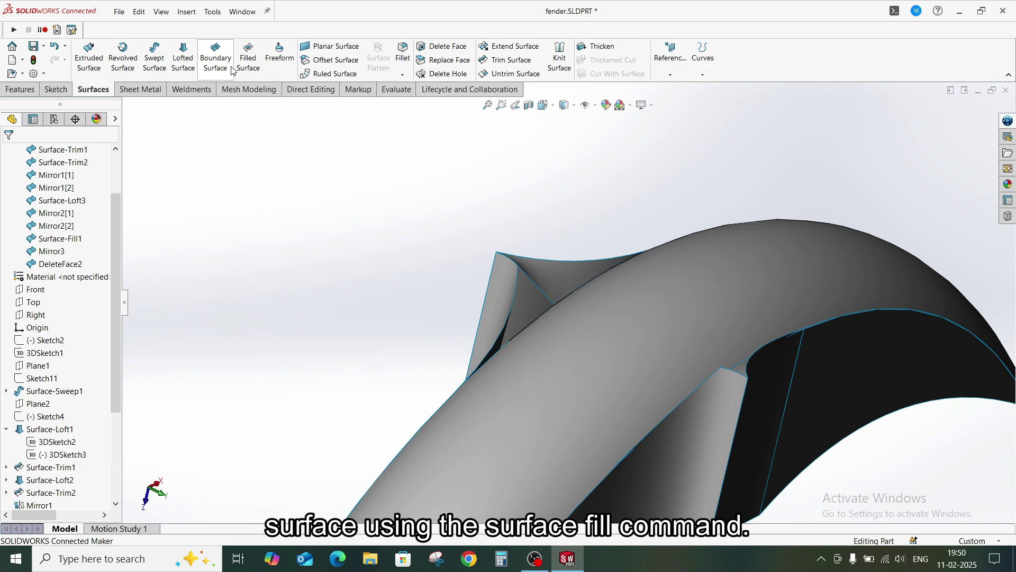
scroll(527, 329, down, 3)
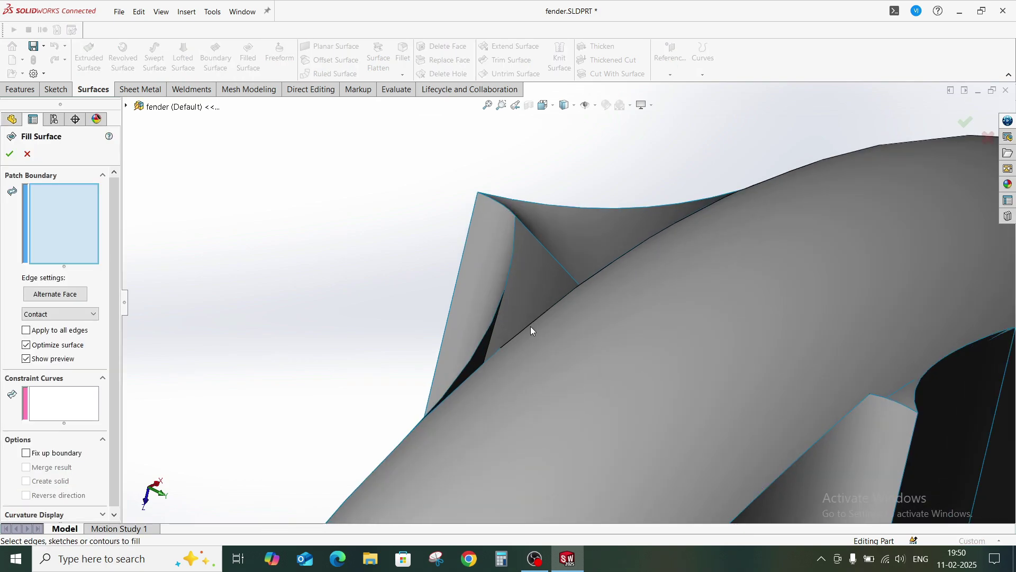
click(487, 333)
click(562, 274)
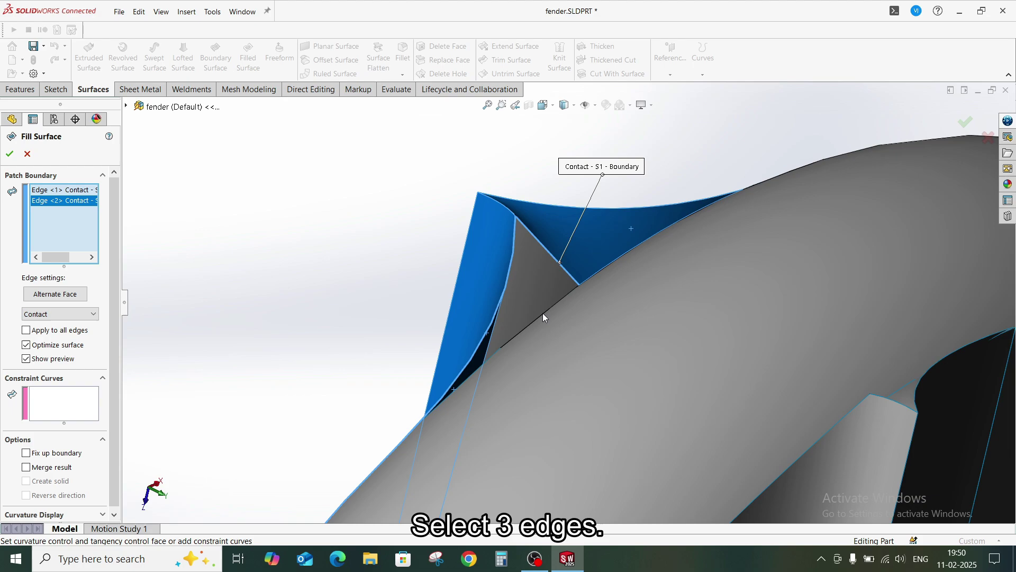
scroll(540, 314, down, 4)
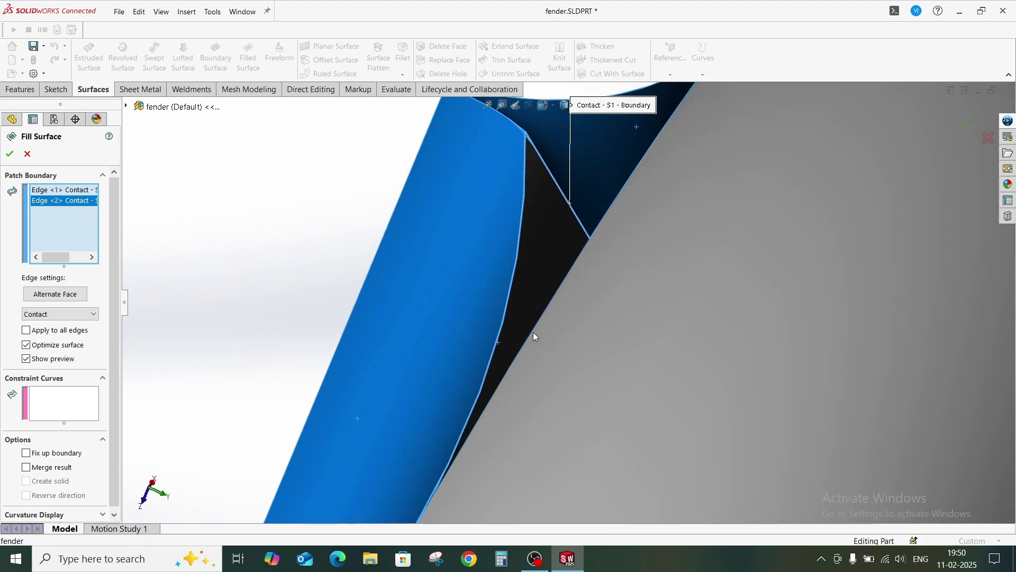
middle_drag(529, 332, 519, 303)
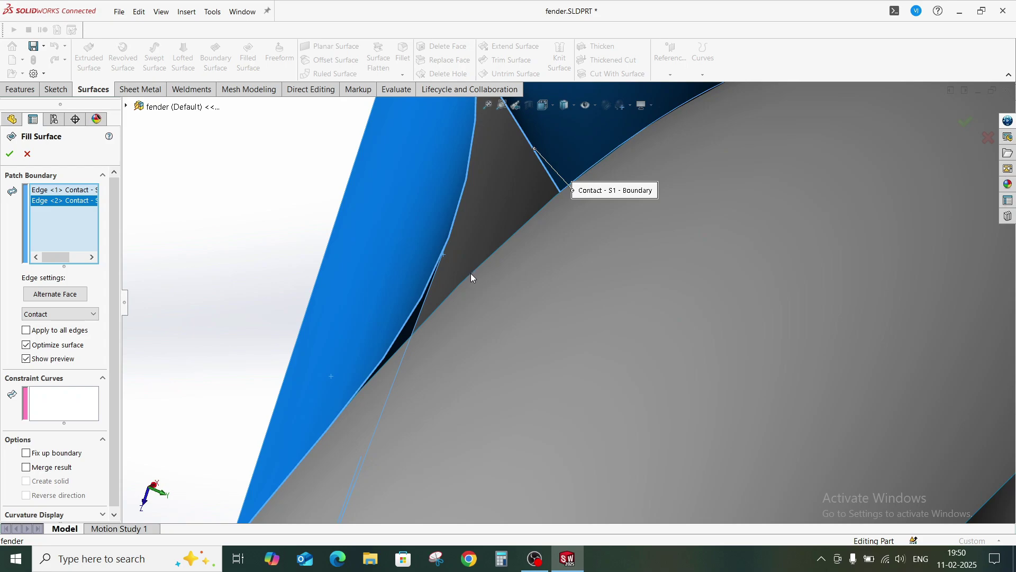
middle_drag(478, 274, 544, 302)
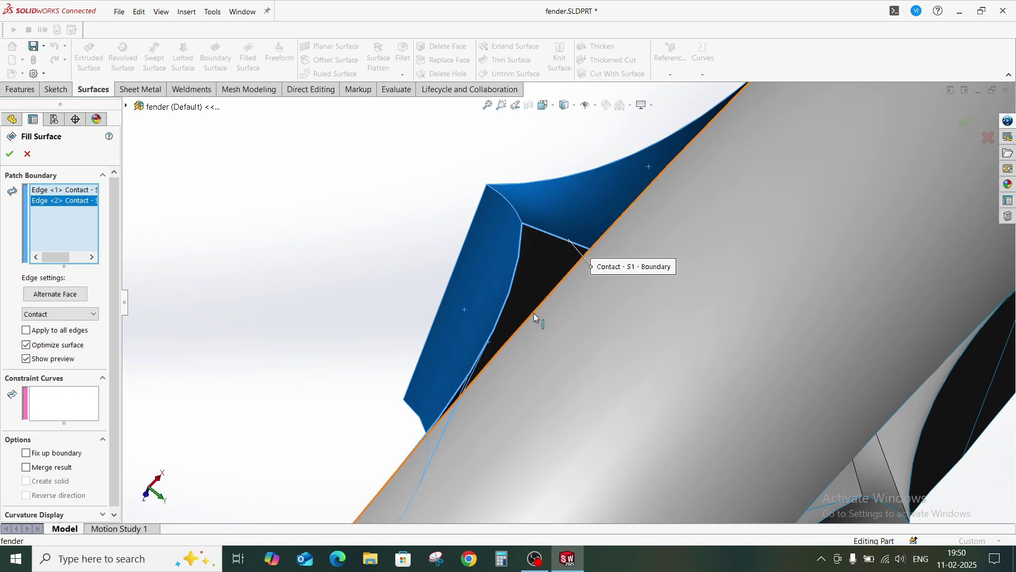
click(534, 314)
middle_drag(521, 348, 540, 205)
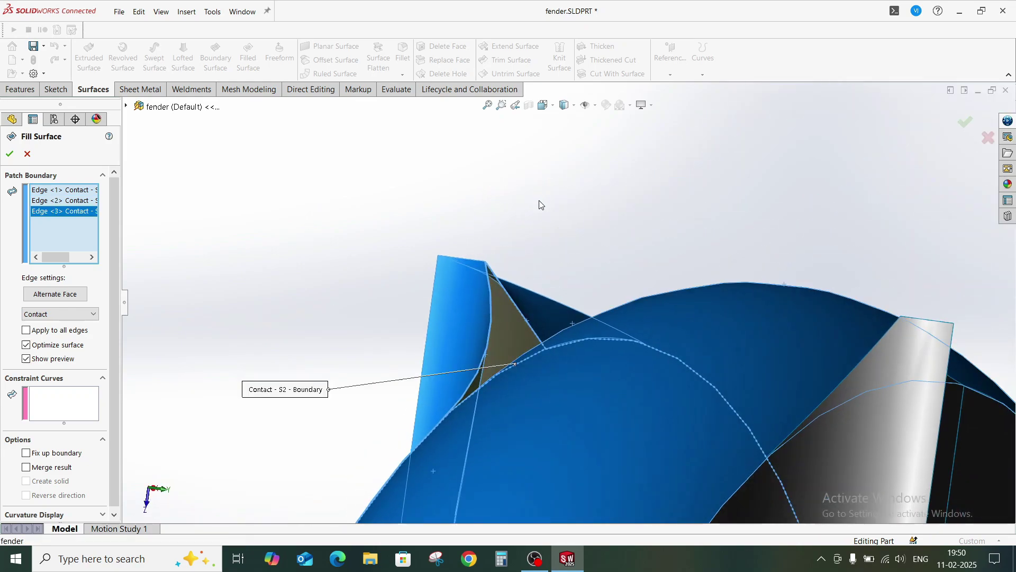
click(9, 154)
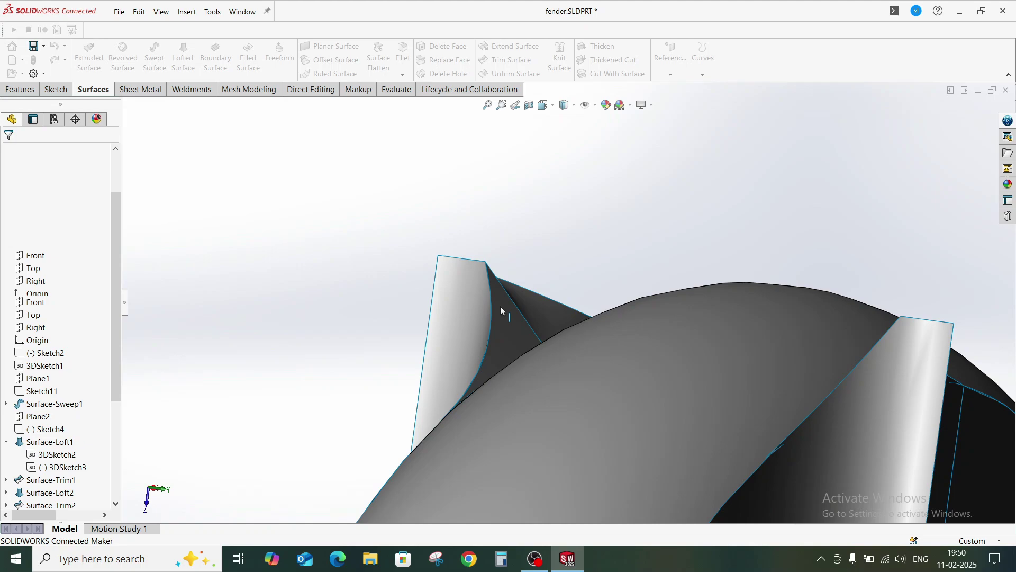
Step: Delete the five older mirrored bodies, Mirror1[1], Mirror1[2], Mirror2[1], Mirror2[2] and Mirror3, using Delete/Keep Body with the Delete Bodies type
middle_drag(501, 306, 592, 418)
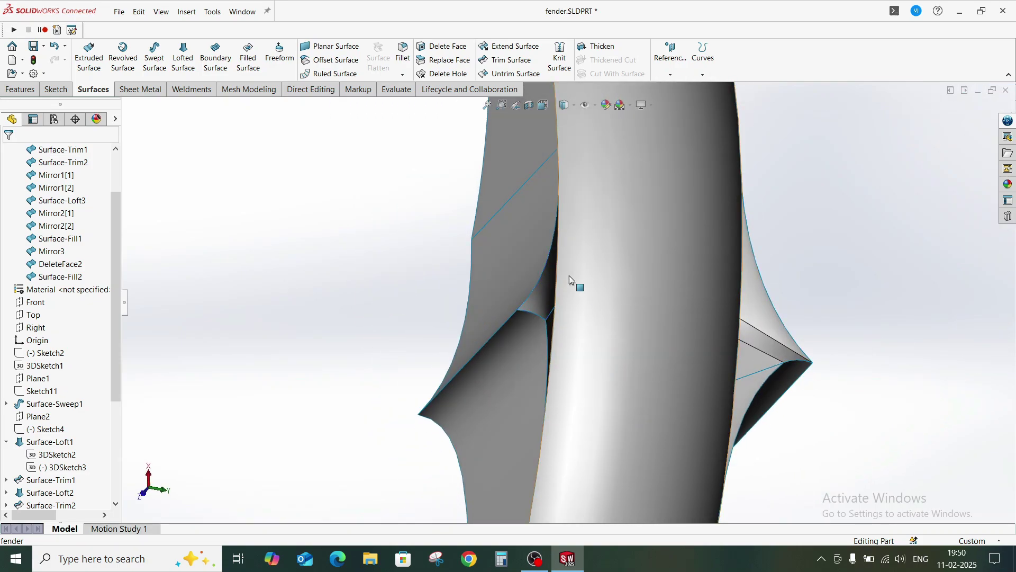
middle_drag(570, 276, 637, 261)
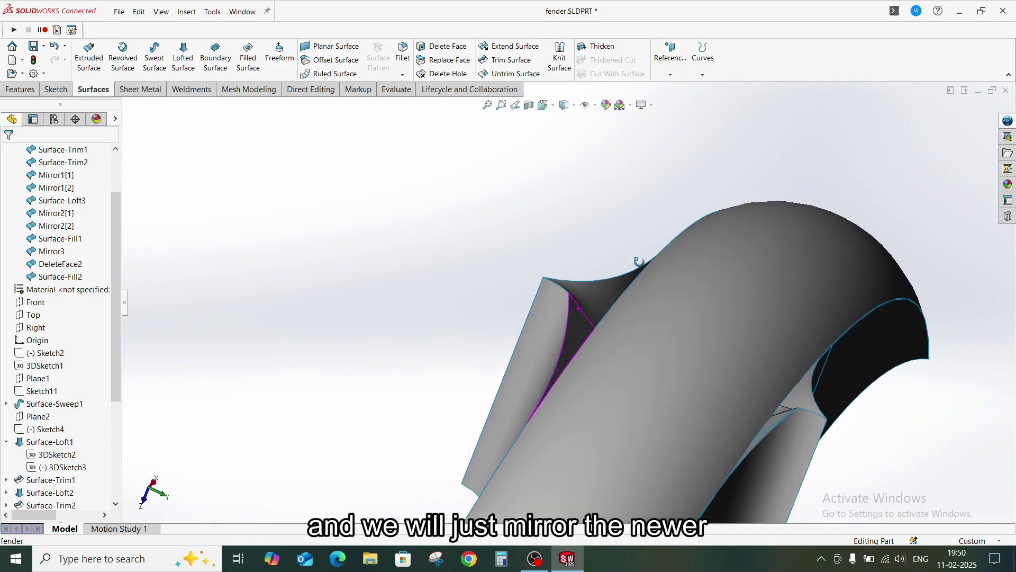
scroll(616, 308, up, 3)
middle_drag(616, 308, 574, 290)
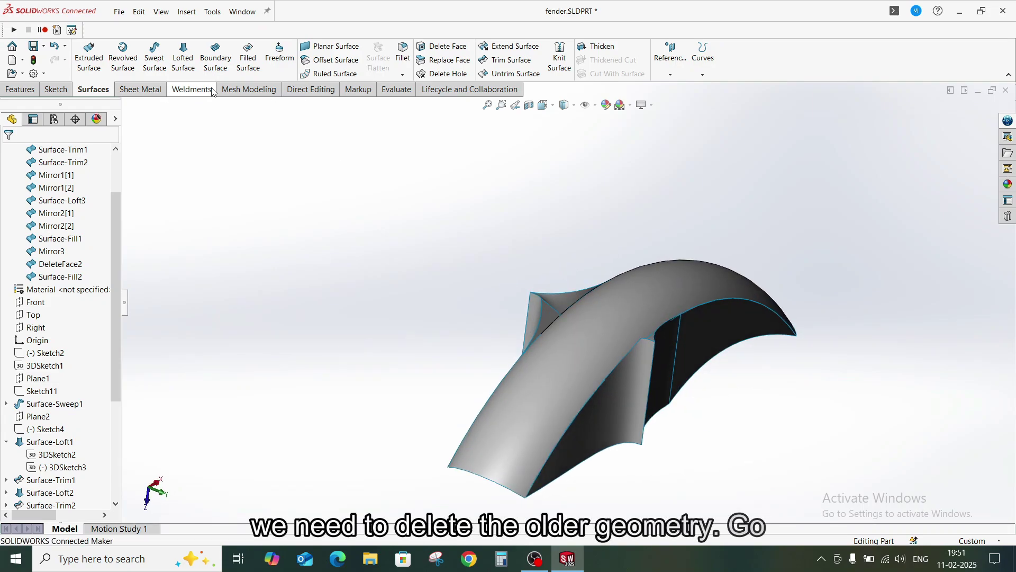
click(316, 90)
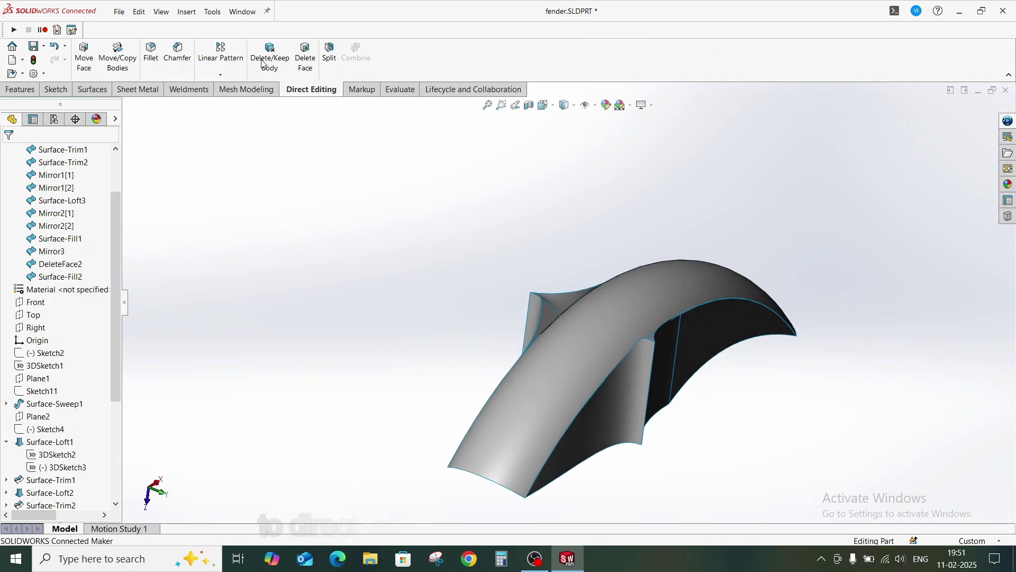
scroll(655, 430, down, 3)
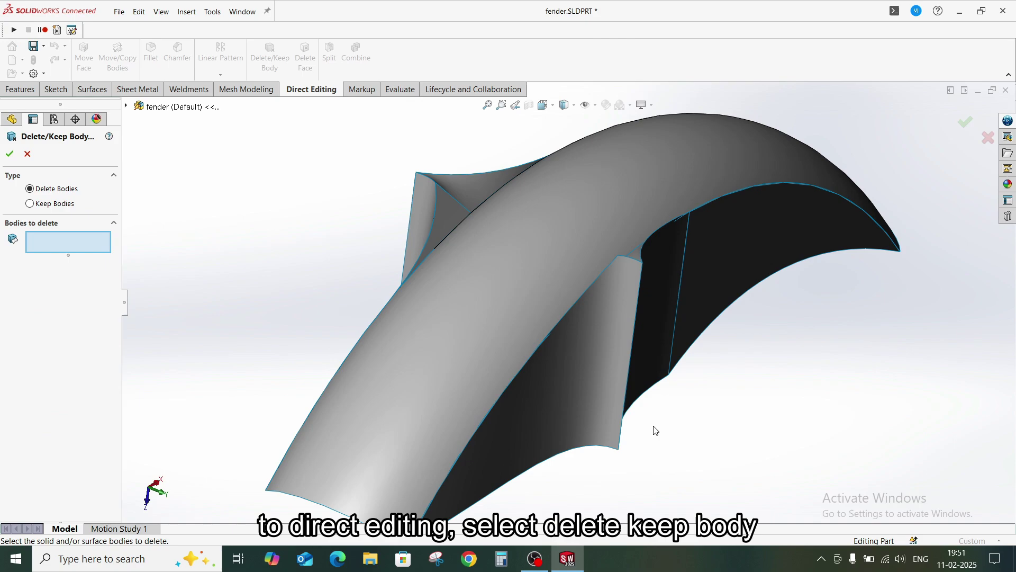
click(566, 405)
click(687, 284)
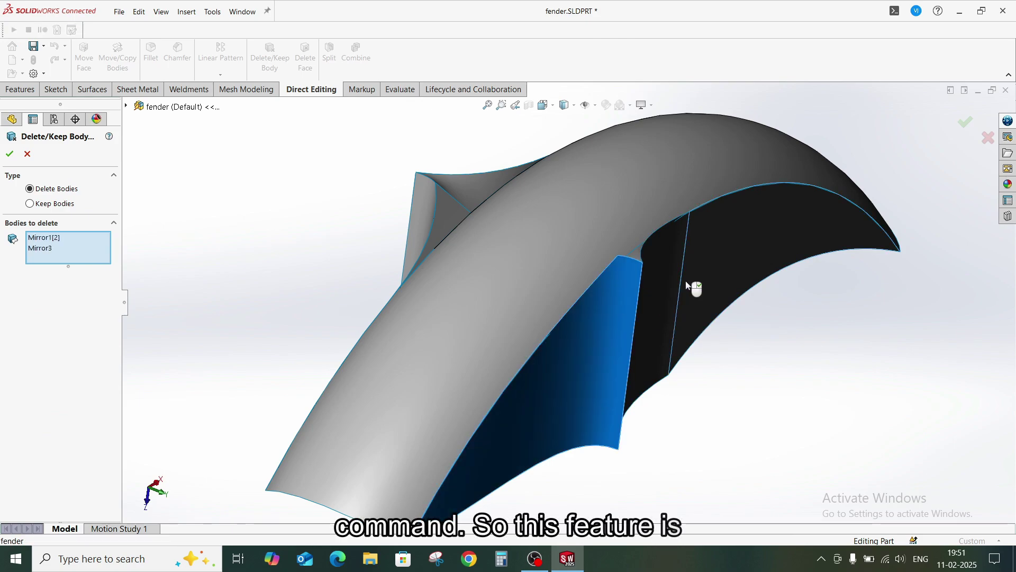
click(650, 294)
middle_drag(669, 329, 656, 332)
click(662, 312)
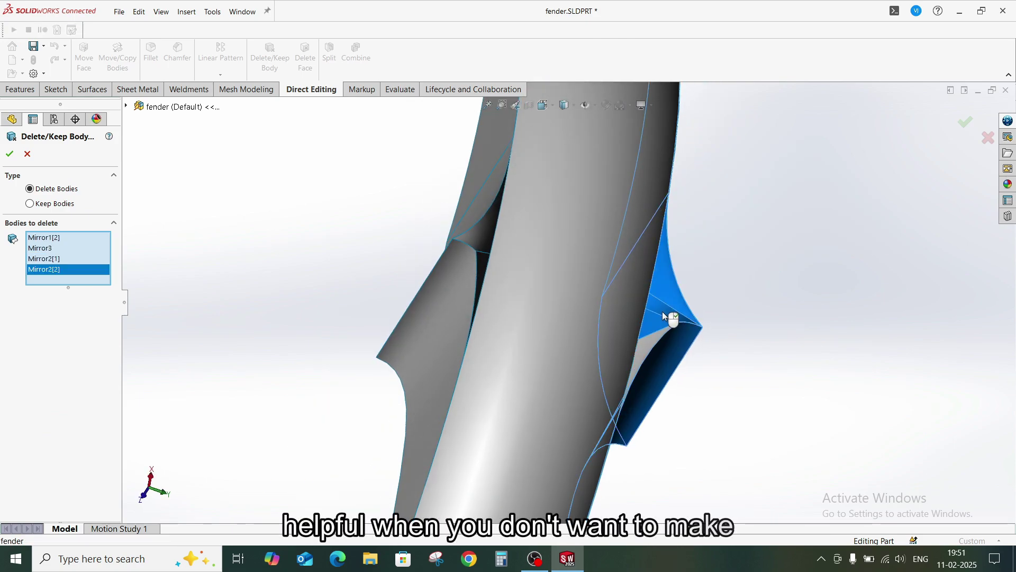
click(657, 354)
middle_drag(656, 353, 738, 359)
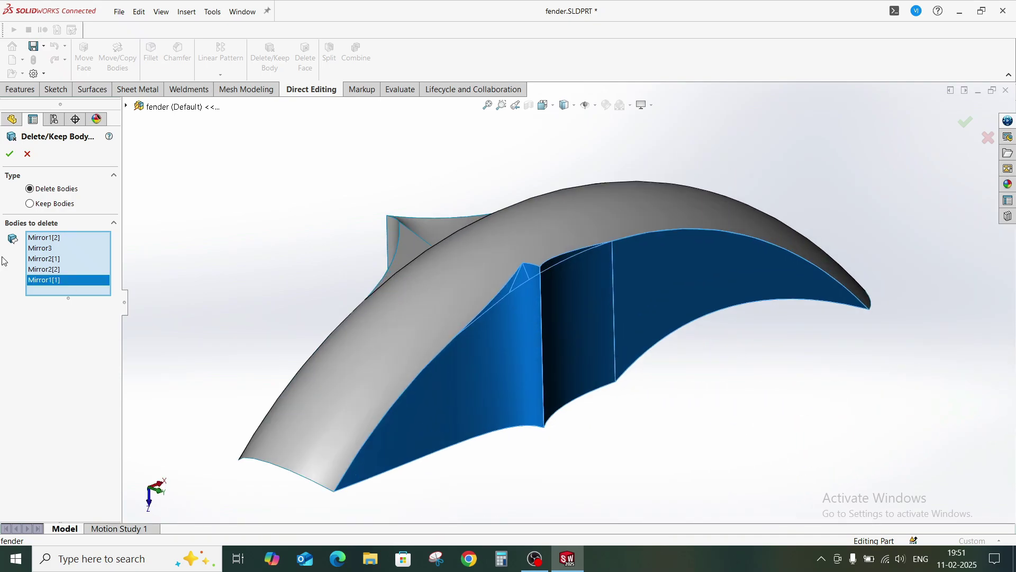
click(9, 154)
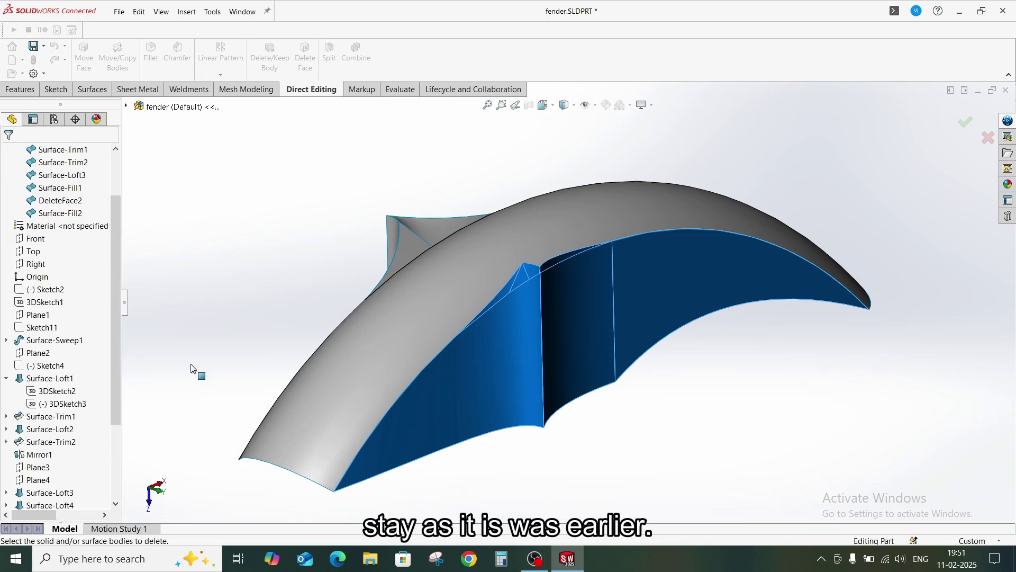
Step: Mirror the bodies Surface-Trim1, Surface-Loft3, Surface-Fill1, DeleteFace2 and Surface-Fill2 about the Top plane
scroll(31, 365, down, 1)
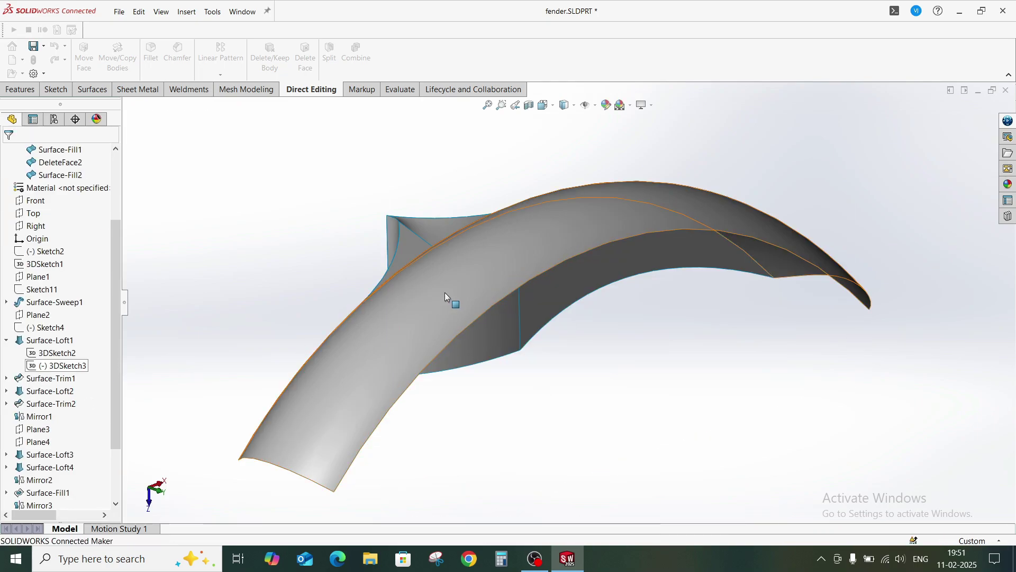
mouse_move(445, 292)
middle_down()
mouse_move(478, 336)
mouse_move(457, 279)
mouse_move(439, 297)
middle_up()
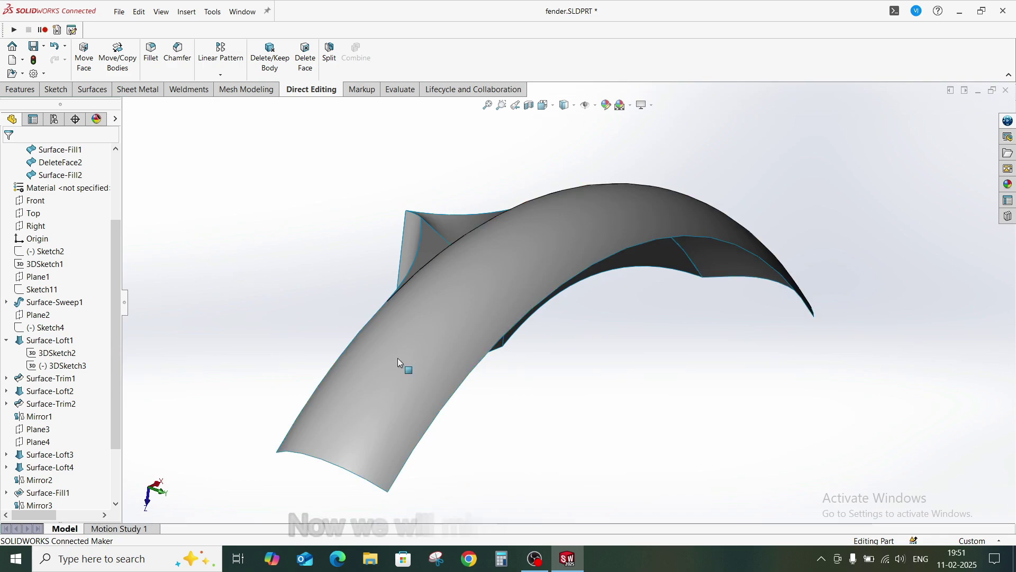
scroll(21, 266, up, 3)
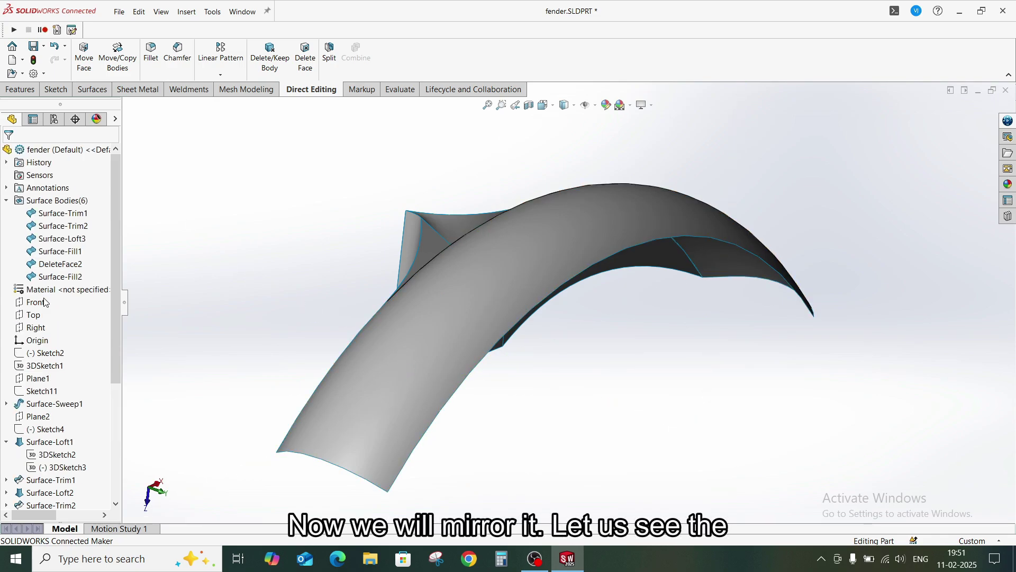
click(31, 316)
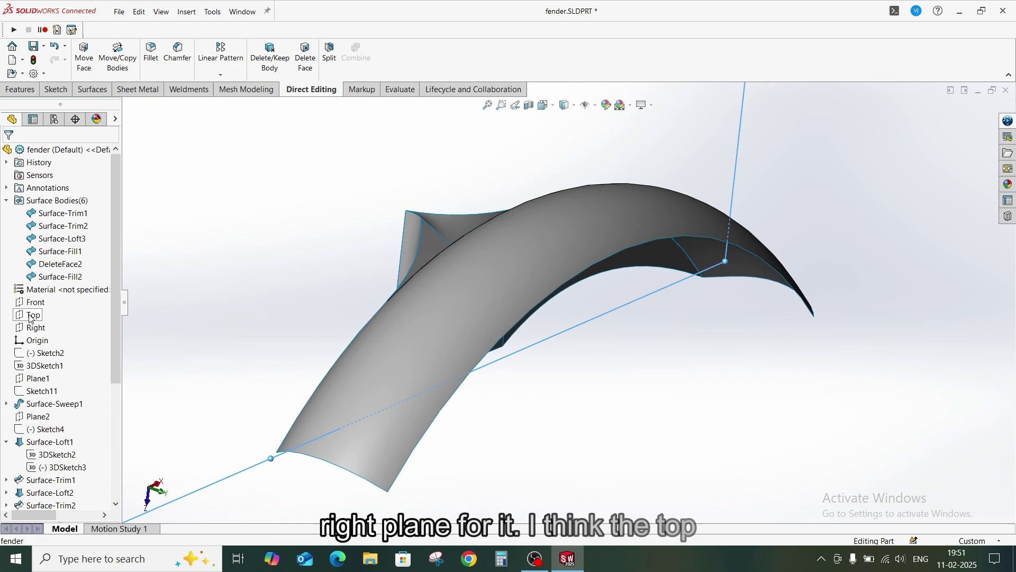
middle_drag(425, 303, 466, 274)
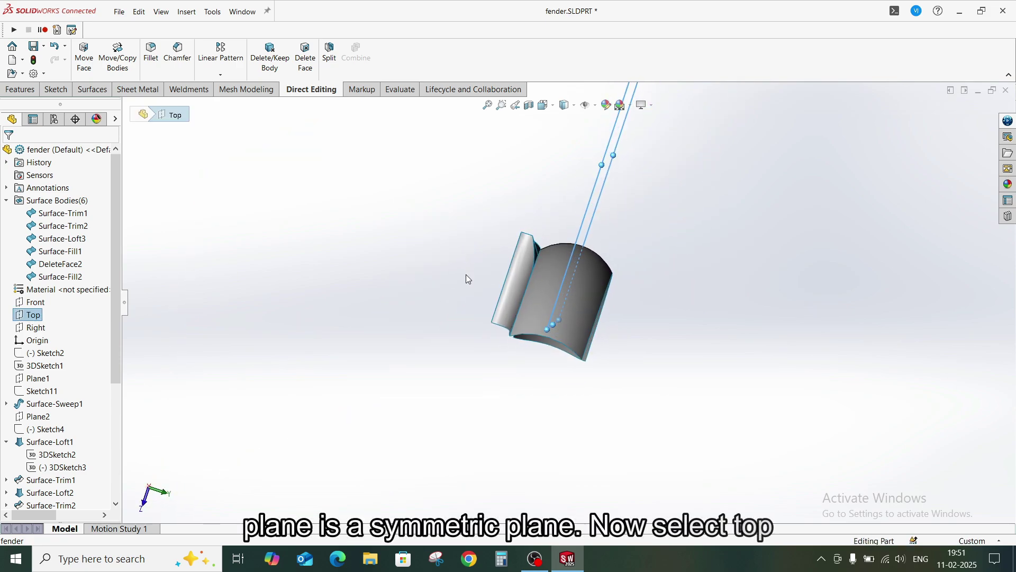
click(10, 91)
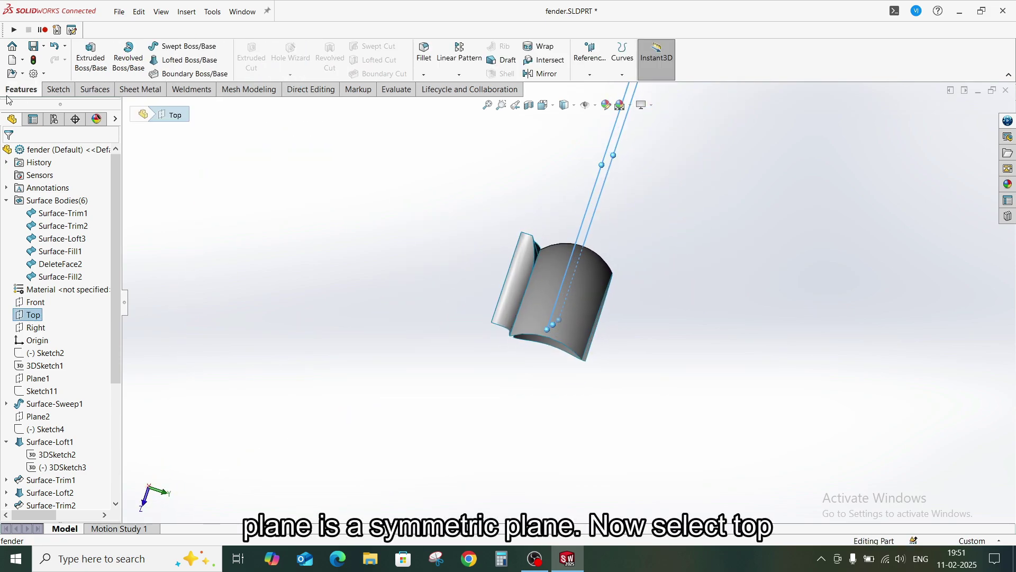
click(529, 74)
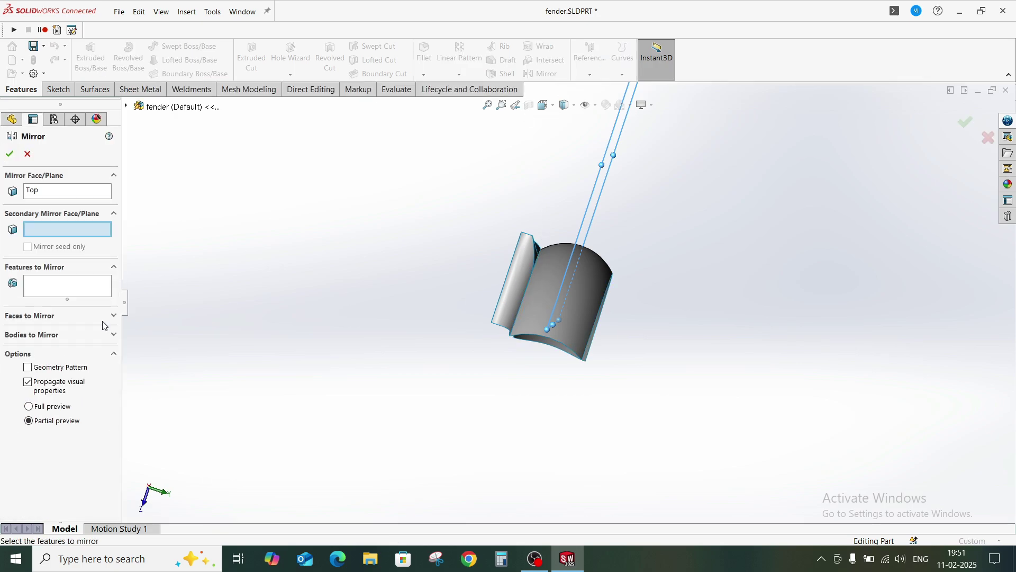
click(49, 336)
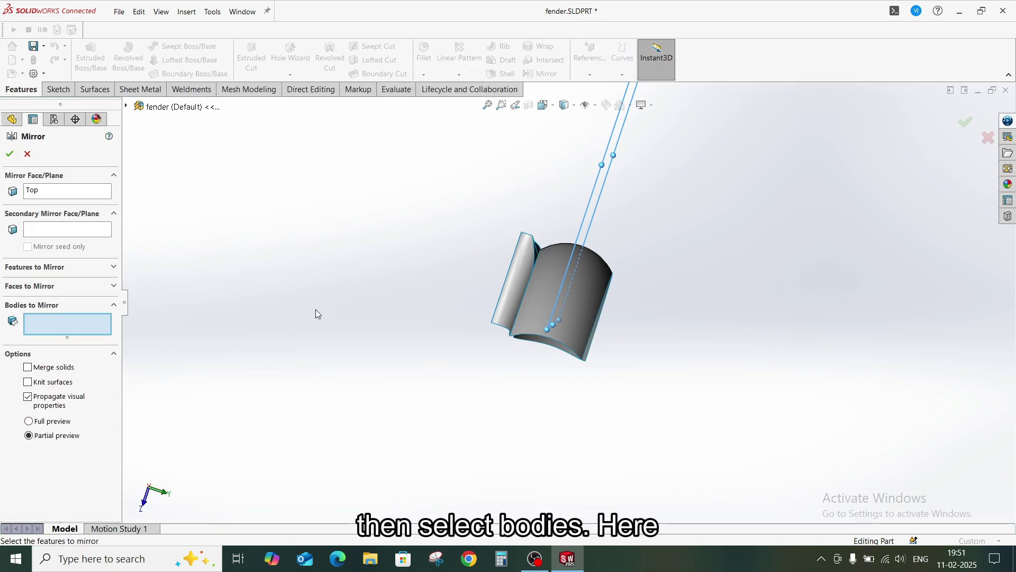
scroll(564, 292, up, 2)
middle_drag(540, 316, 535, 376)
click(559, 378)
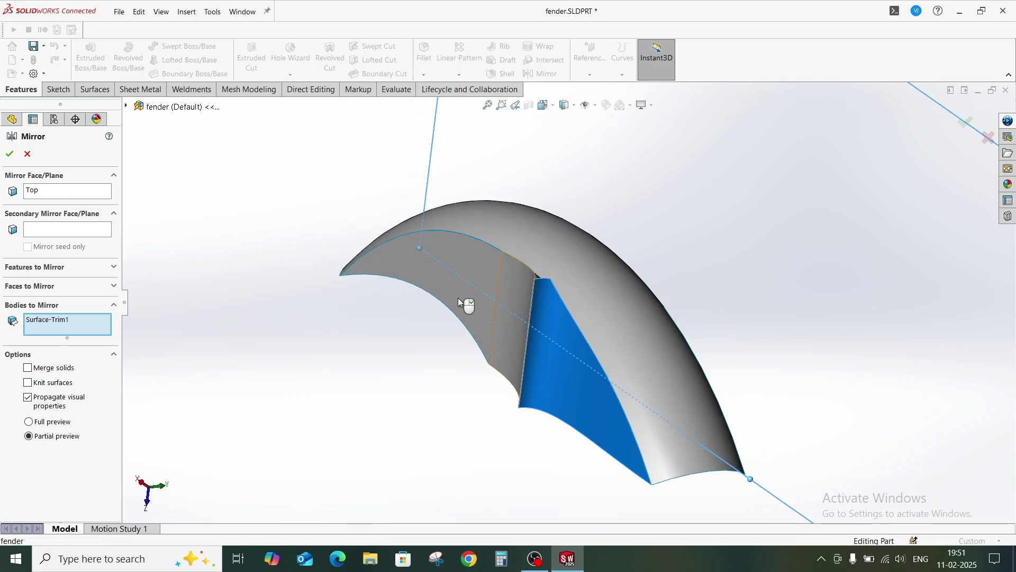
click(518, 302)
click(493, 320)
middle_drag(493, 320, 492, 325)
click(502, 302)
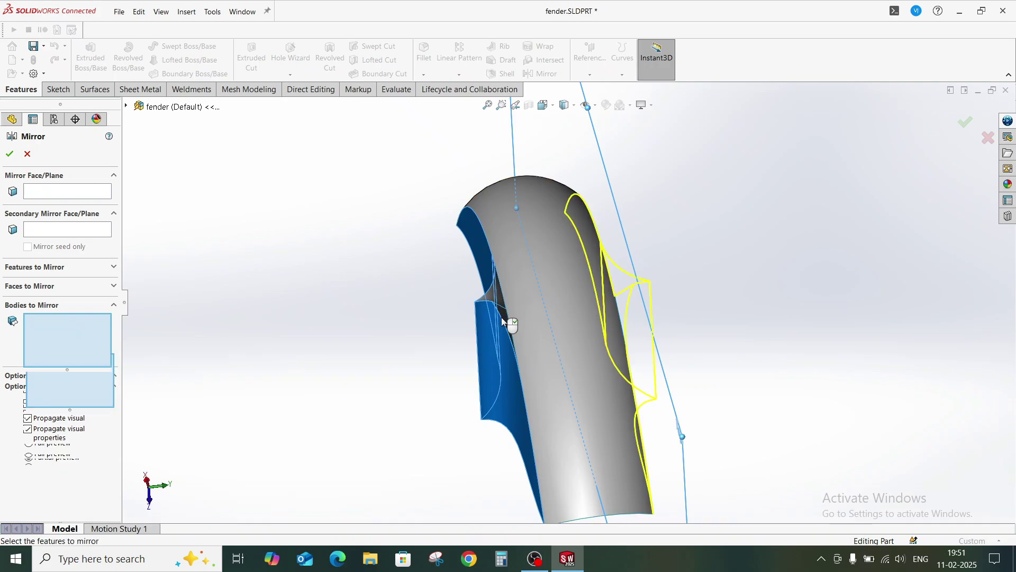
click(504, 320)
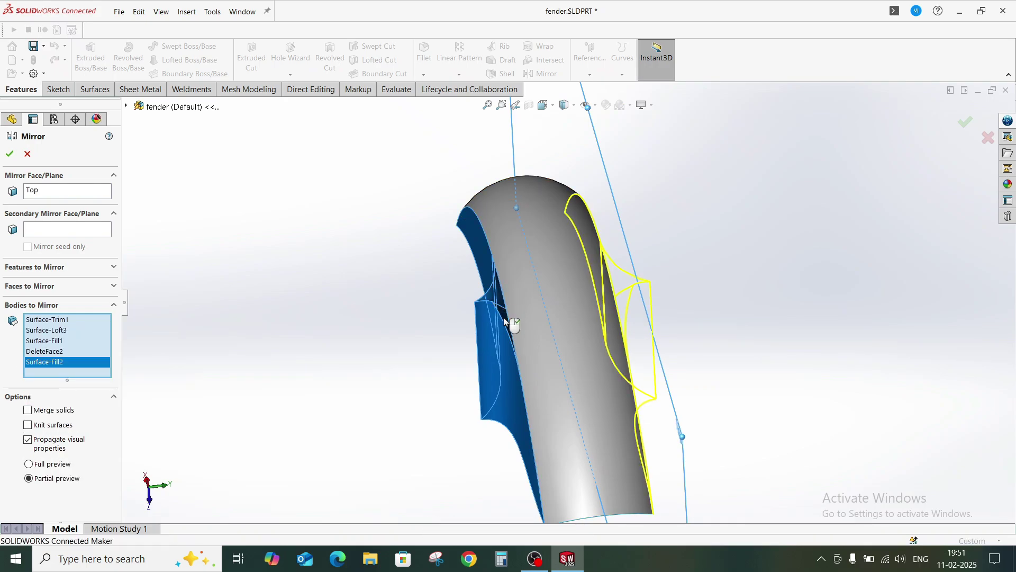
right_click(506, 321)
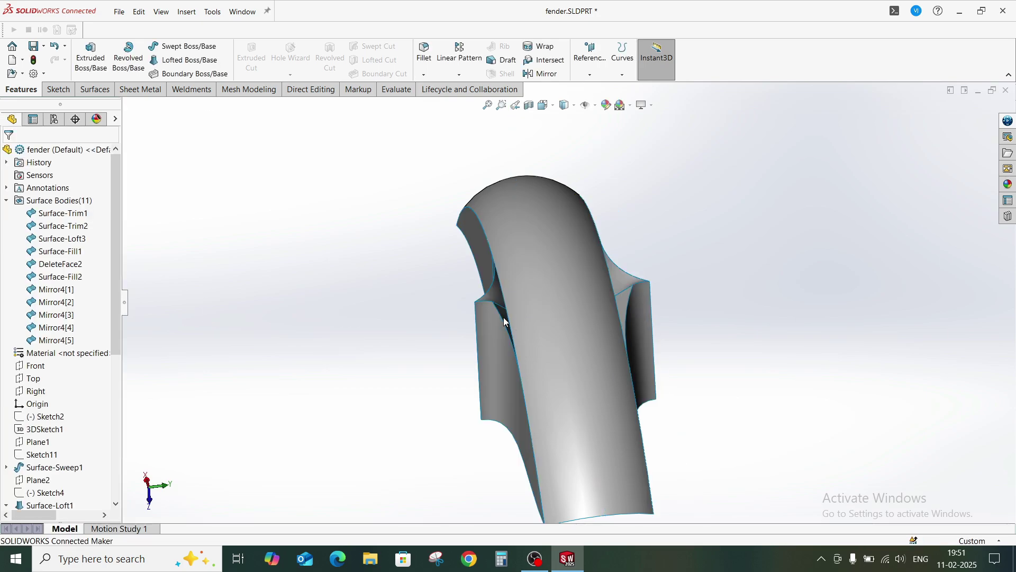
Step: Examine the corners at the fender's end where the original and mirrored side surfaces meet the main swept surface
scroll(582, 395, up, 4)
middle_drag(583, 395, 566, 295)
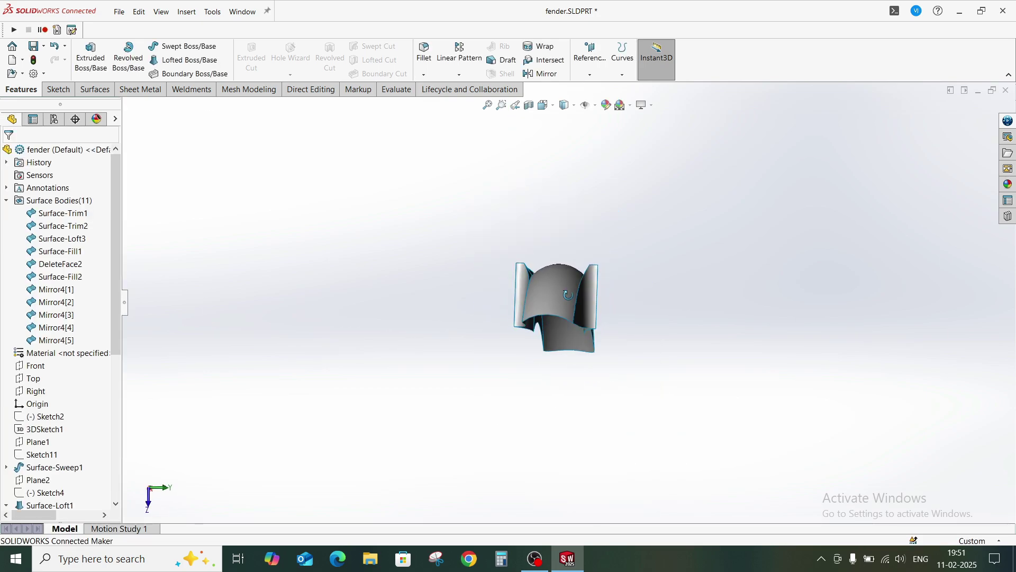
scroll(568, 295, down, 2)
scroll(561, 337, down, 7)
middle_drag(538, 337, 623, 351)
scroll(624, 350, down, 7)
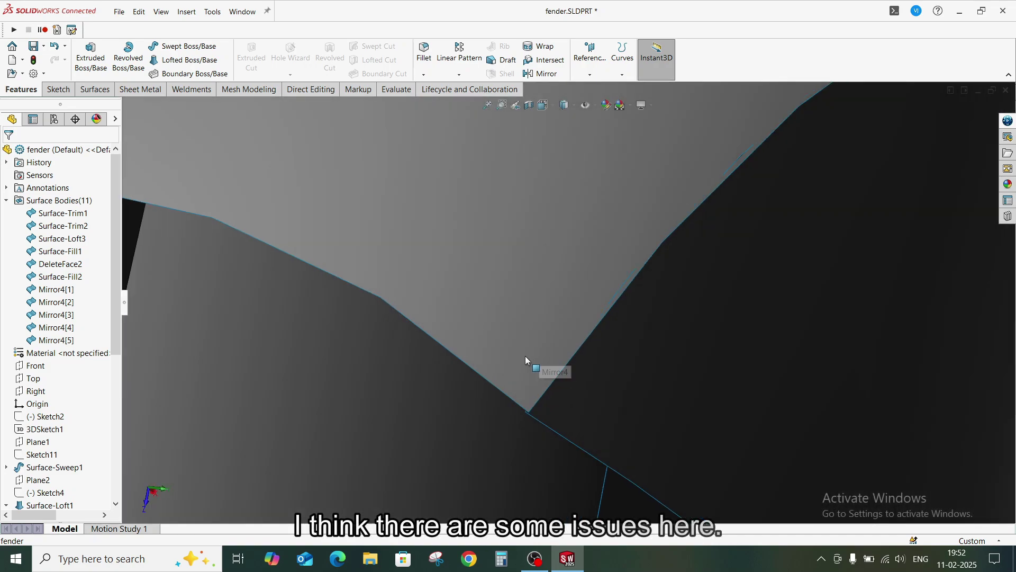
middle_drag(524, 356, 466, 347)
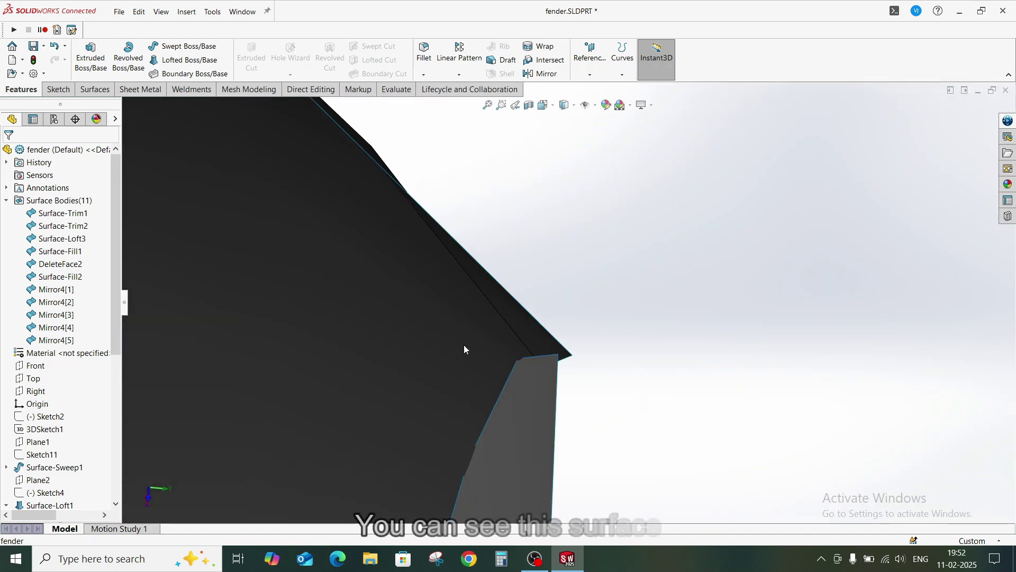
scroll(397, 313, up, 5)
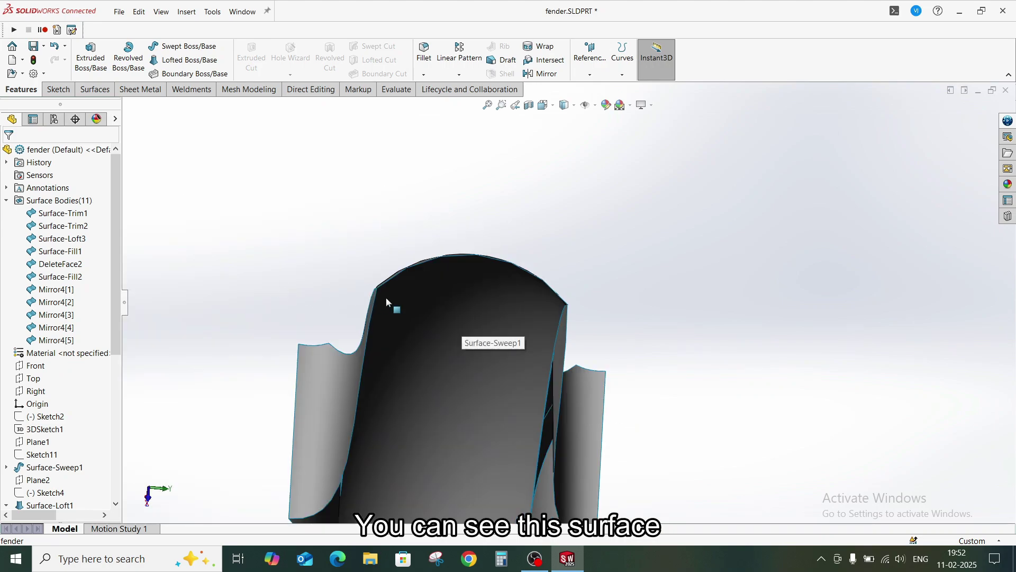
scroll(402, 302, down, 5)
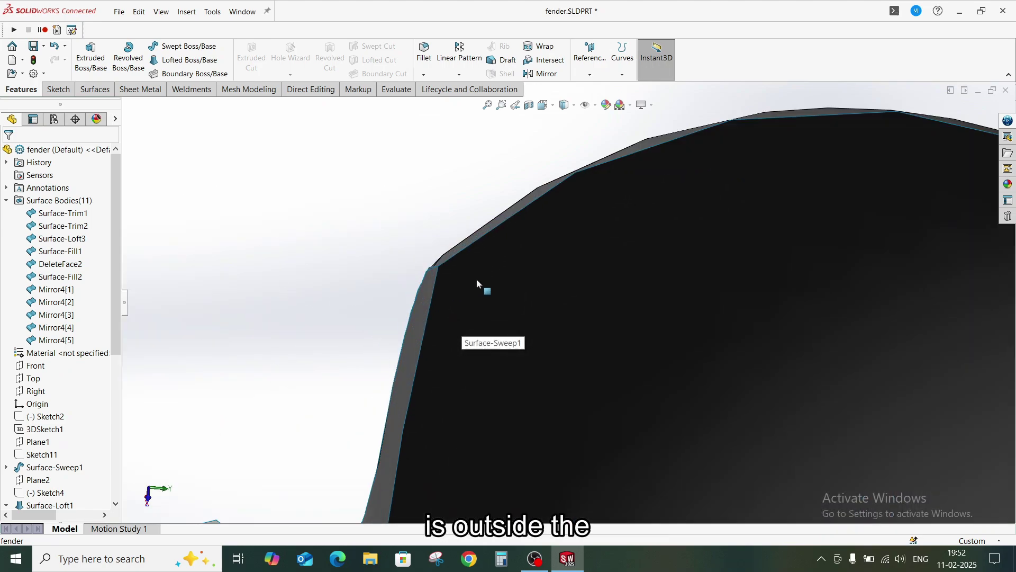
middle_drag(477, 279, 398, 299)
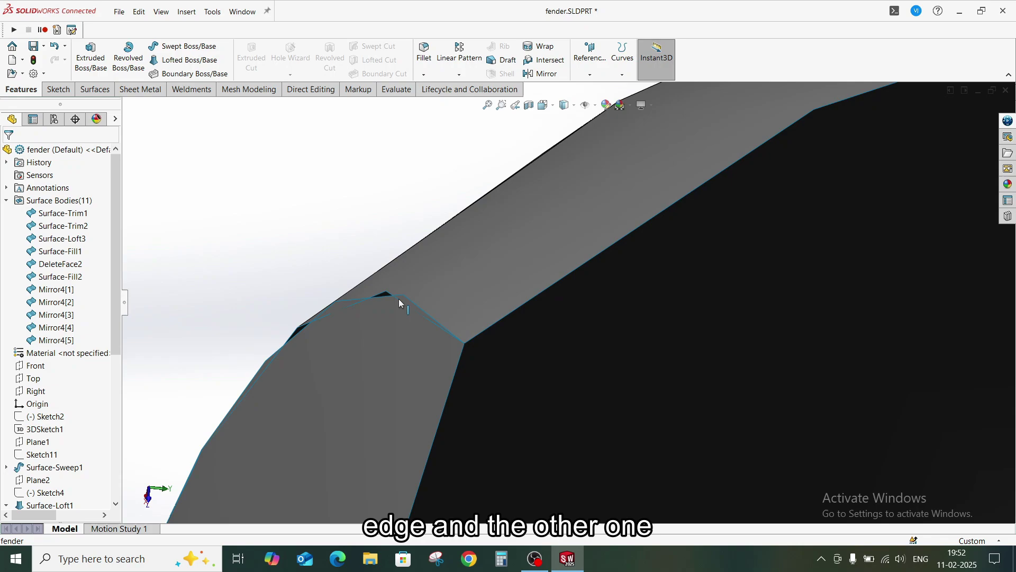
Step: Highlight the main swept surface and compare how its two long edges line up with the side surfaces to check symmetry
click(470, 309)
scroll(652, 300, up, 5)
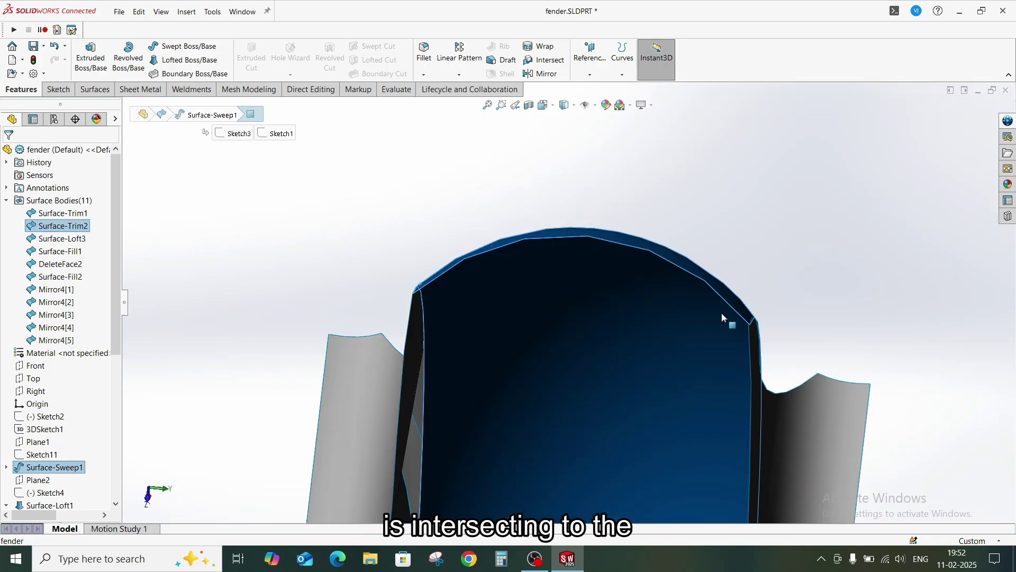
scroll(752, 315, down, 3)
middle_drag(708, 347, 688, 412)
scroll(688, 413, down, 4)
scroll(599, 355, up, 3)
scroll(598, 353, up, 5)
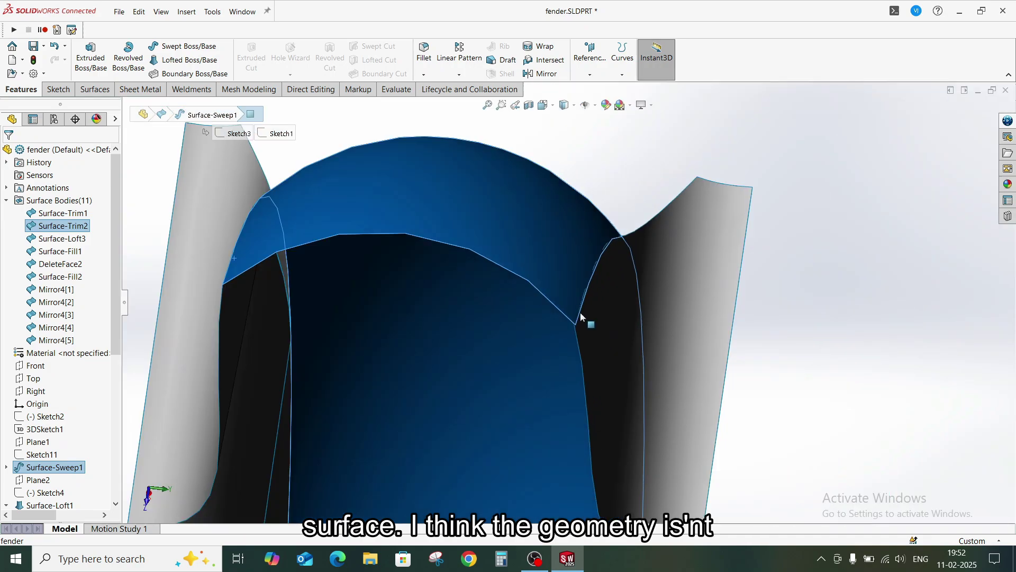
middle_drag(586, 317, 561, 381)
scroll(577, 311, up, 5)
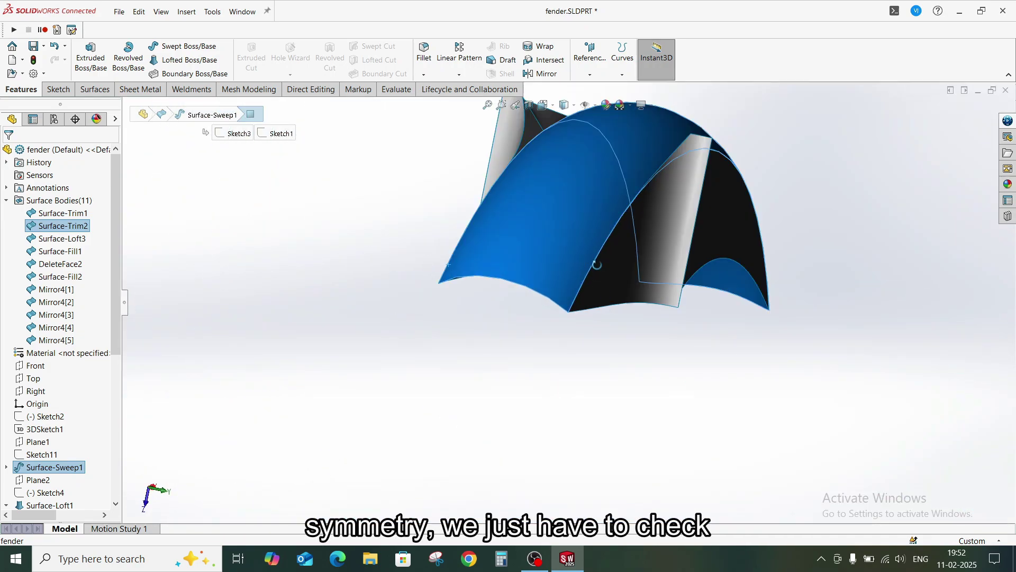
middle_drag(597, 265, 590, 320)
click(495, 326)
scroll(494, 326, down, 1)
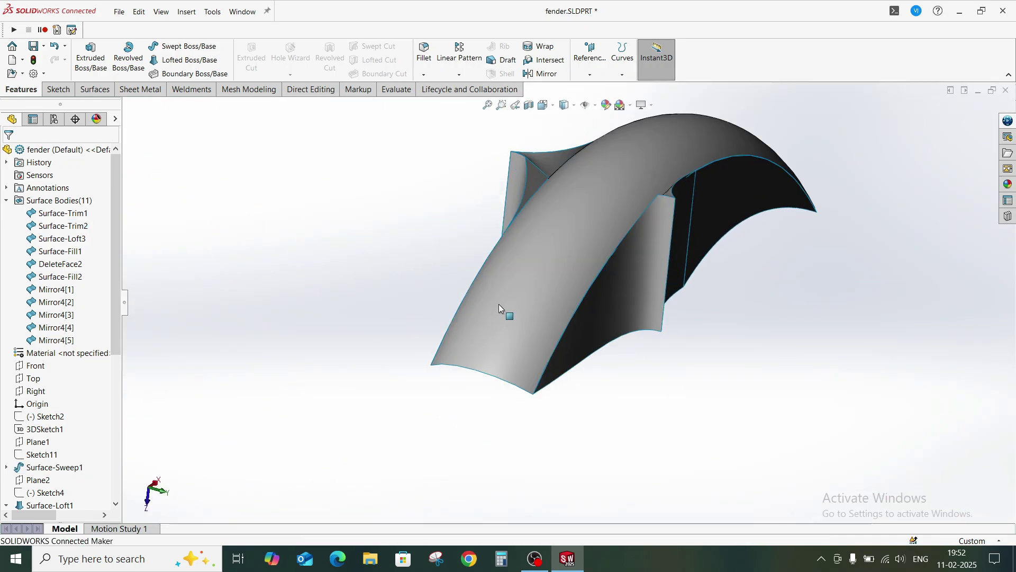
Step: Open the profile sketch Sketch3 of Surface-Sweep1 for editing
click(499, 304)
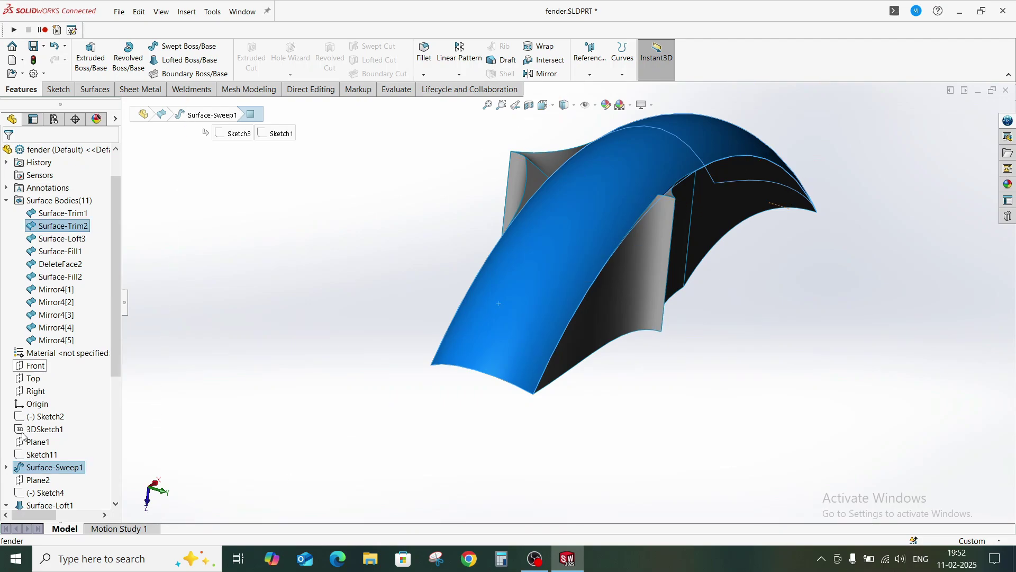
scroll(11, 438, down, 1)
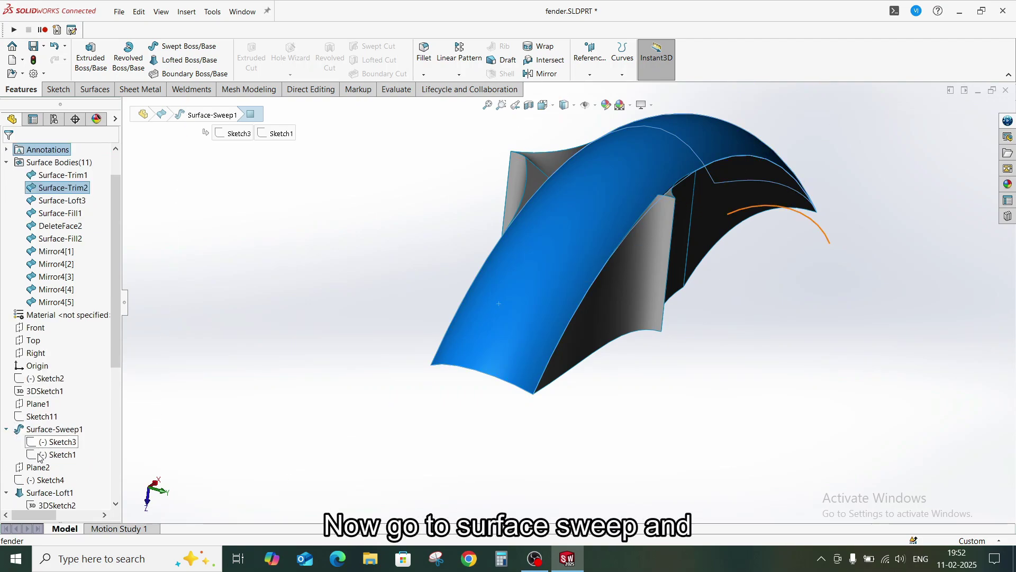
click(38, 458)
click(34, 441)
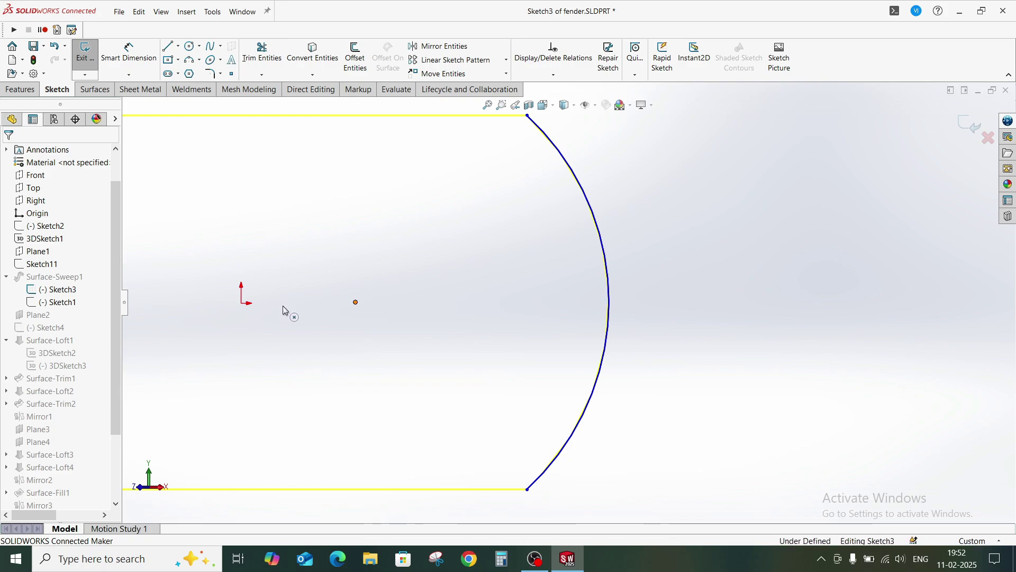
Step: Dimension the vertical distance between the profile arc's endpoints and the arc's radius, accepting the current sizes
right_drag(726, 279, 719, 233)
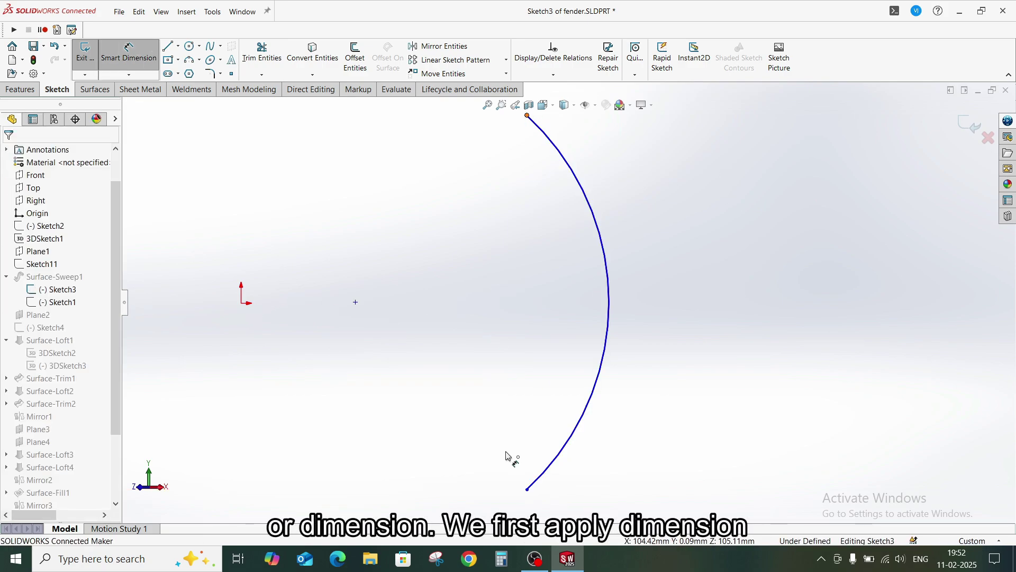
click(527, 489)
click(815, 284)
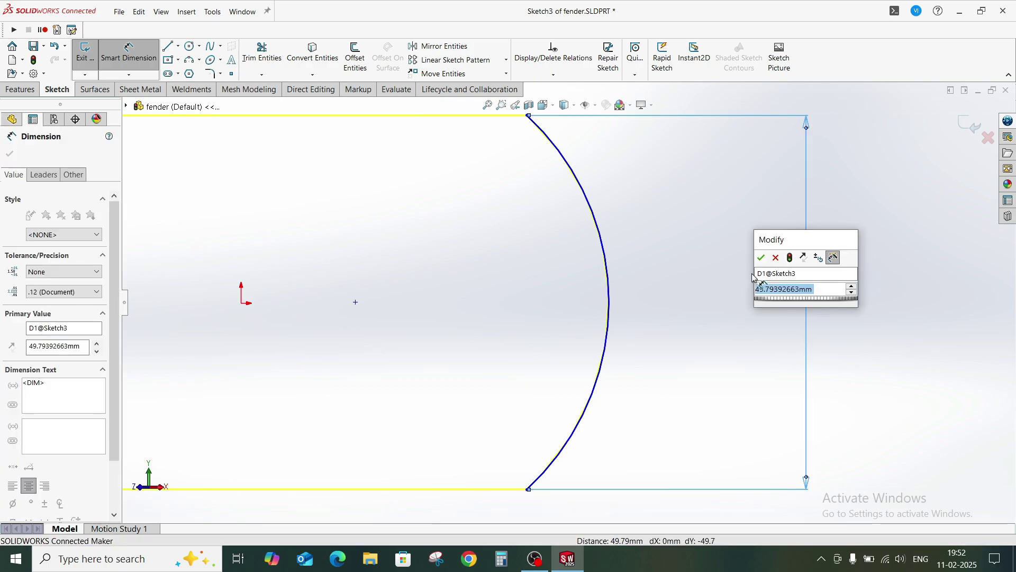
click(880, 288)
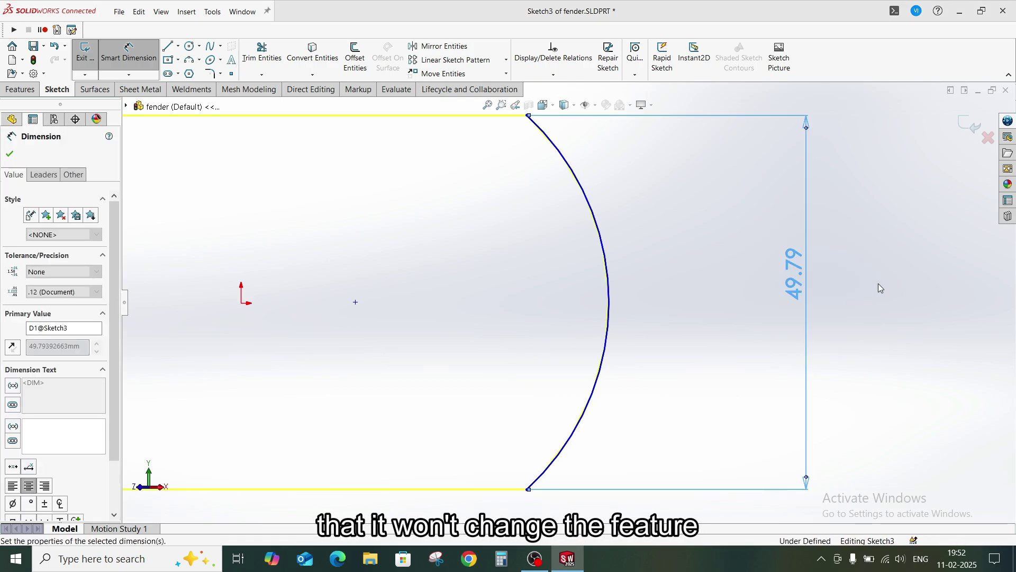
key(Escape)
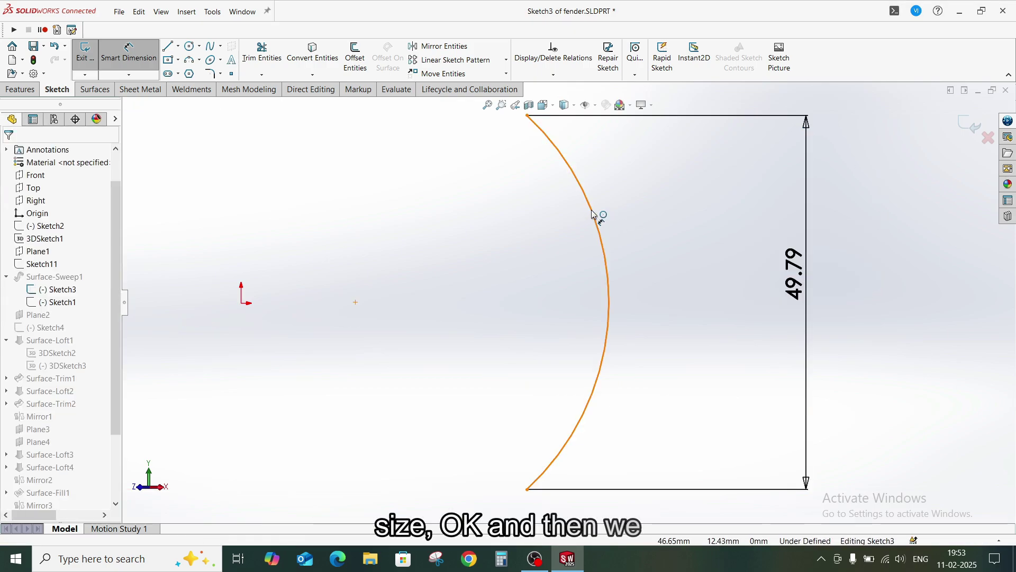
click(593, 213)
click(605, 178)
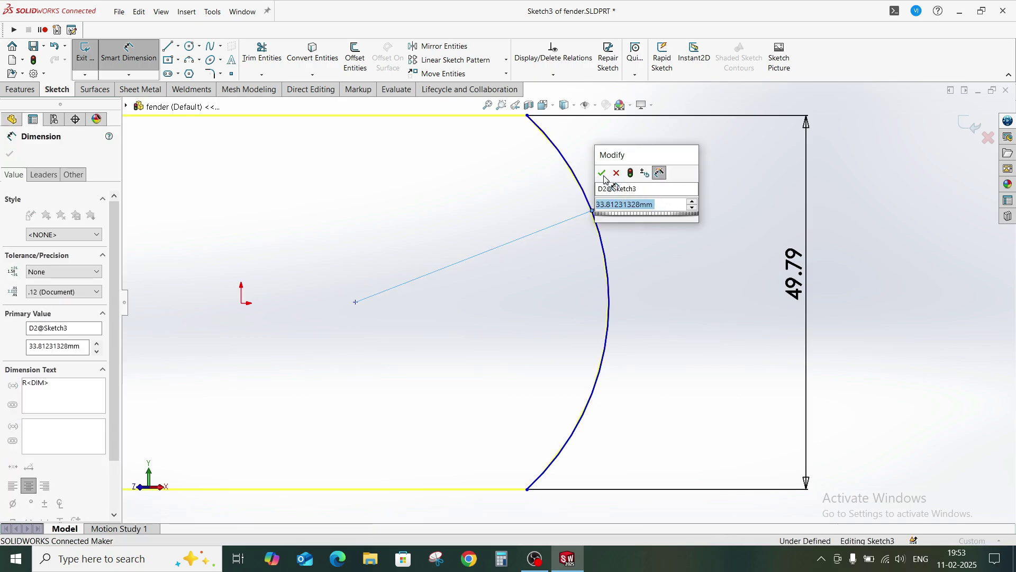
click(603, 175)
key(Escape)
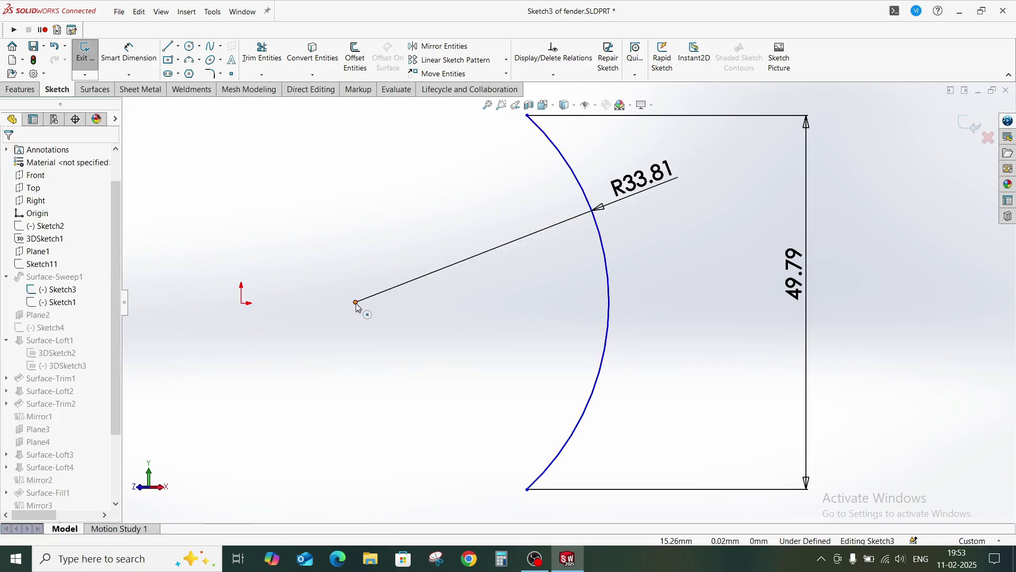
Step: Add a Horizontal relation between the profile arc's centre point and the origin
ctrl+click(242, 304)
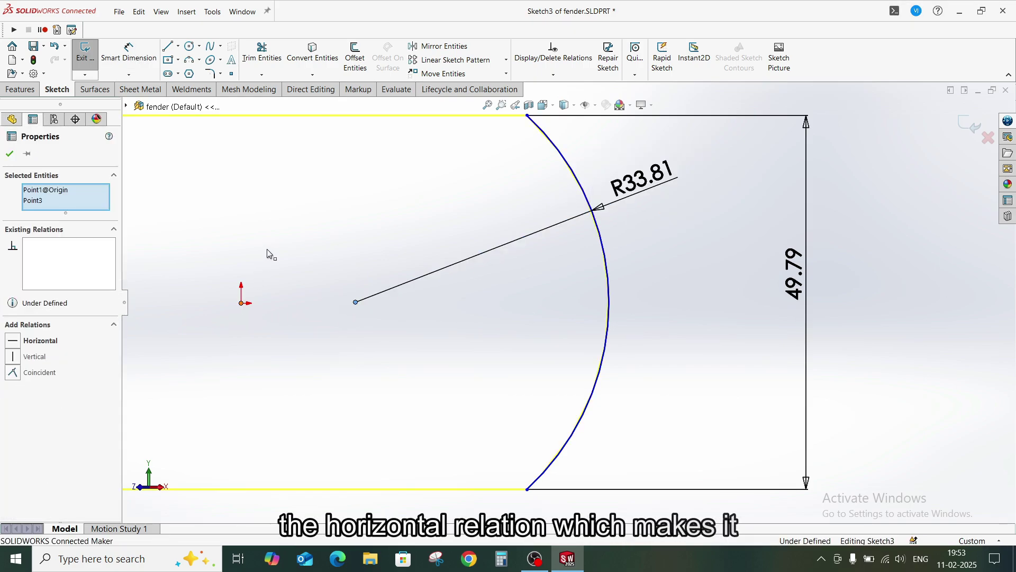
click(13, 342)
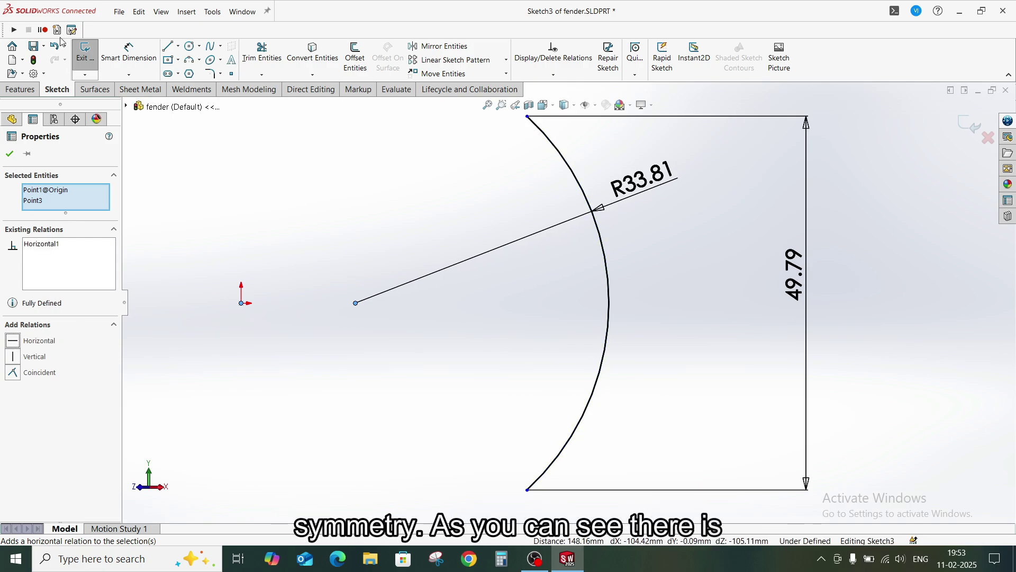
key(Escape)
Step: Draw a horizontal construction line from the origin through the arc's centre to the middle of the arc and exit the sketch
click(191, 73)
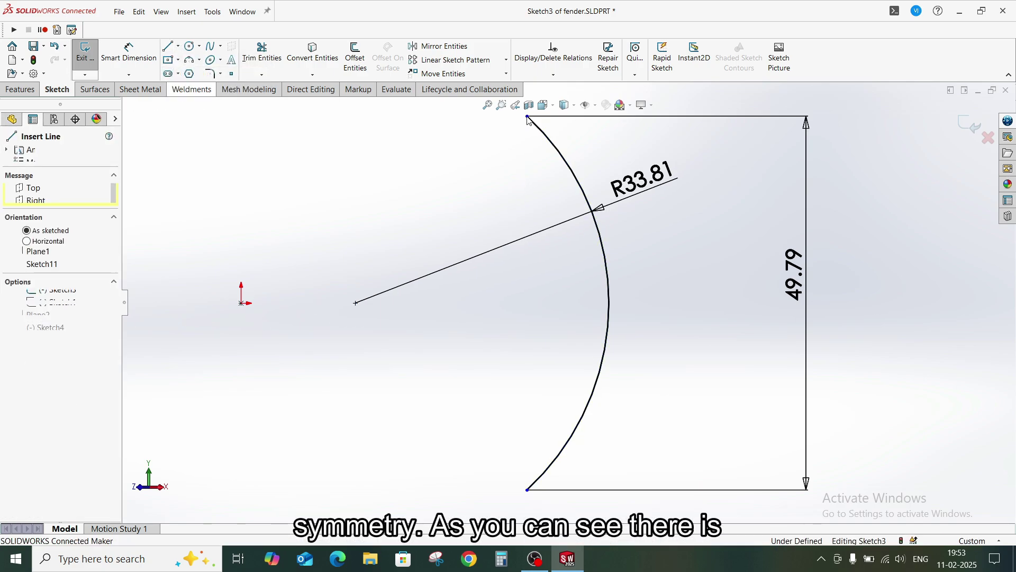
click(242, 303)
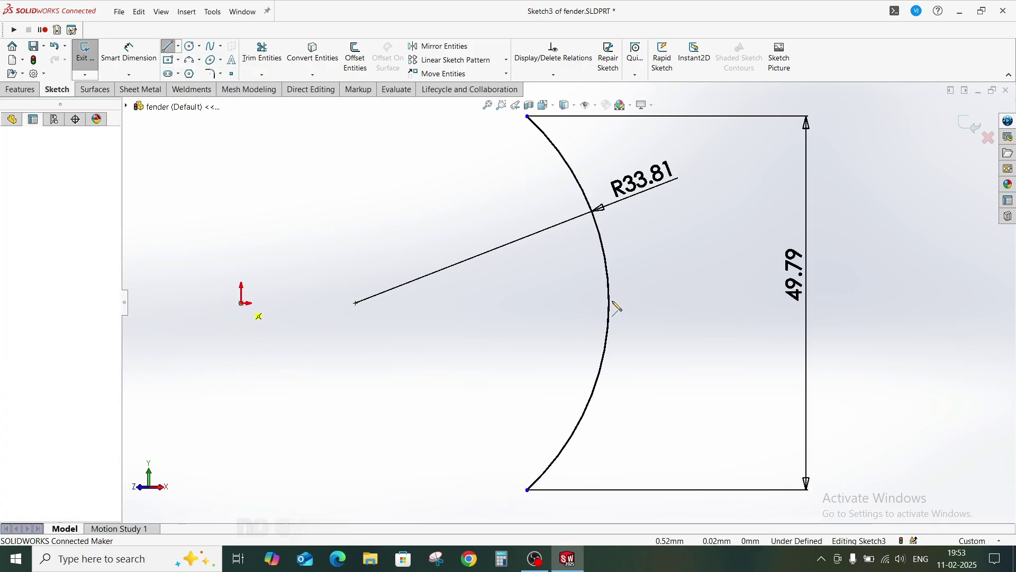
click(609, 303)
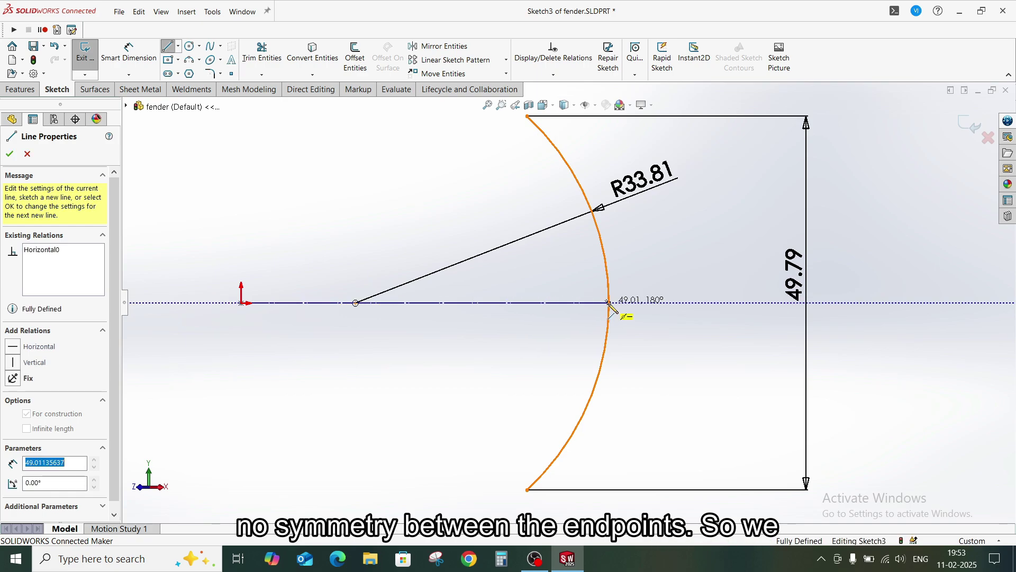
right_click(609, 304)
click(620, 311)
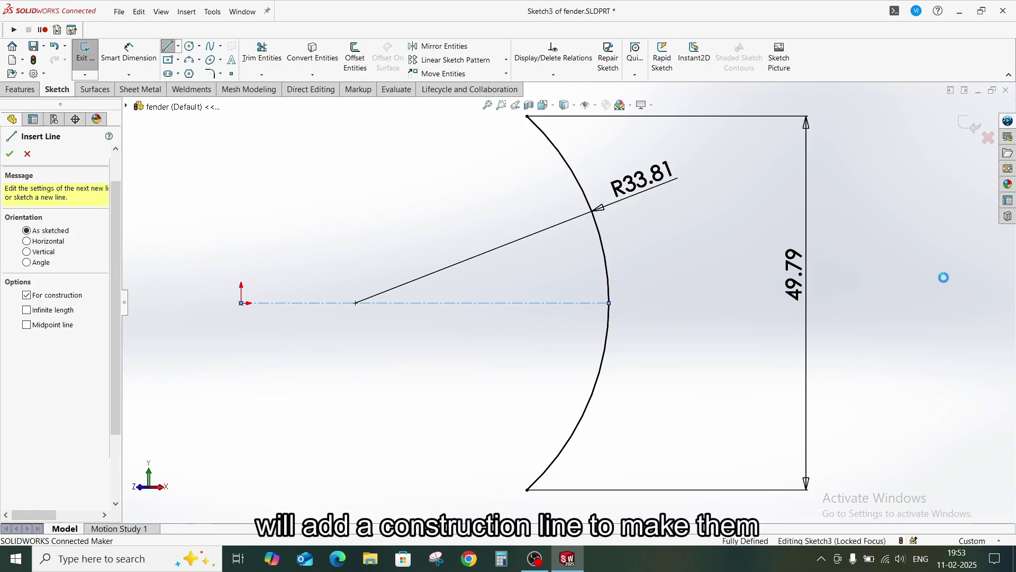
key(Escape)
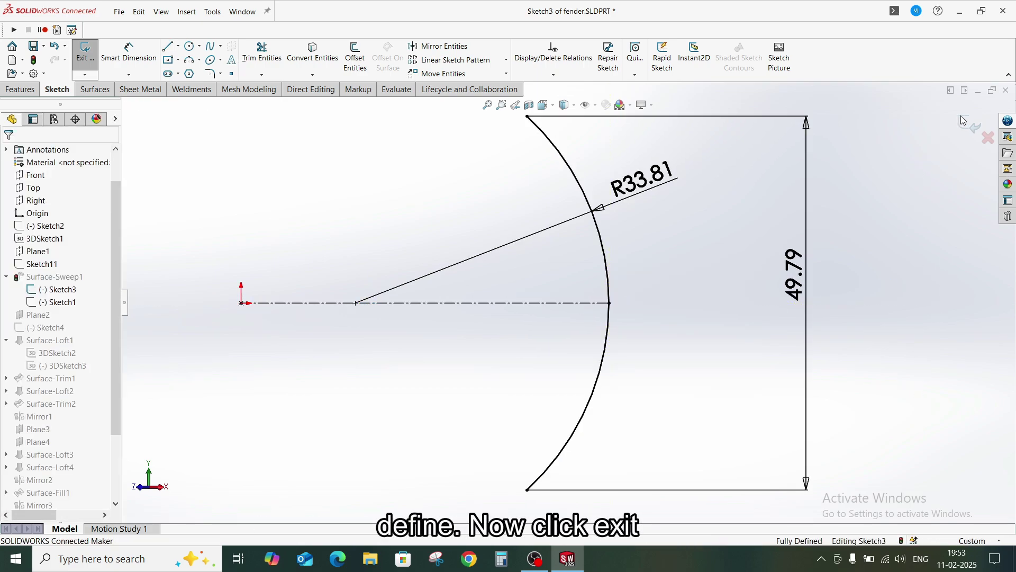
click(965, 115)
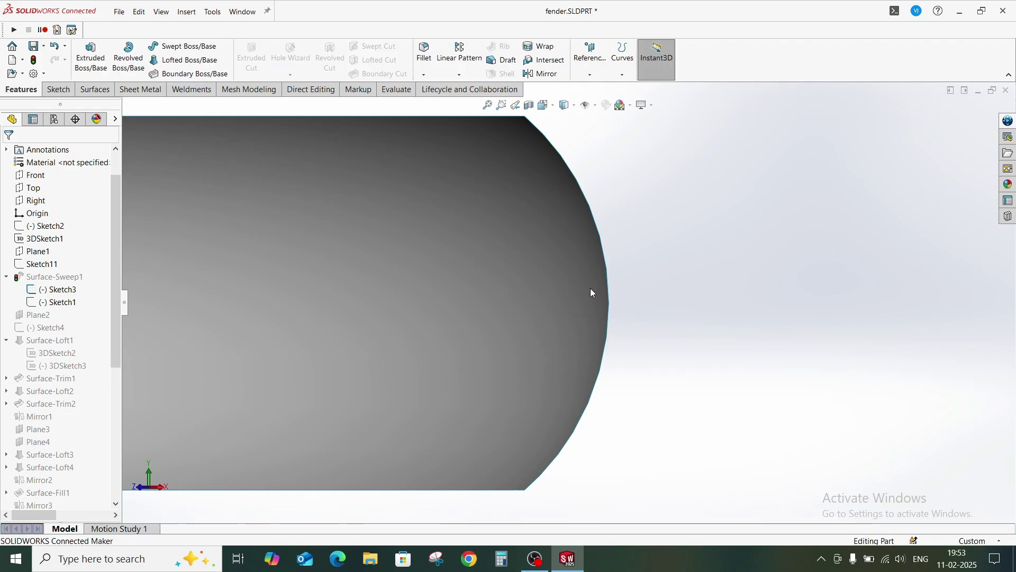
Step: Examine the corners and edges at the fender's end where the side surfaces meet the rebuilt swept surface
middle_drag(592, 293, 597, 350)
scroll(614, 370, down, 3)
scroll(640, 397, up, 5)
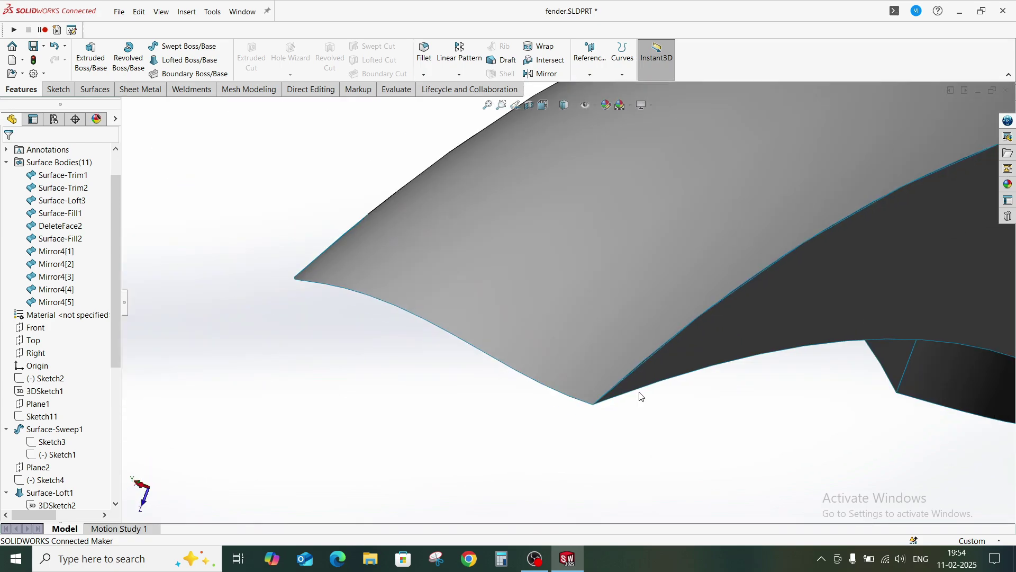
middle_drag(781, 335, 611, 308)
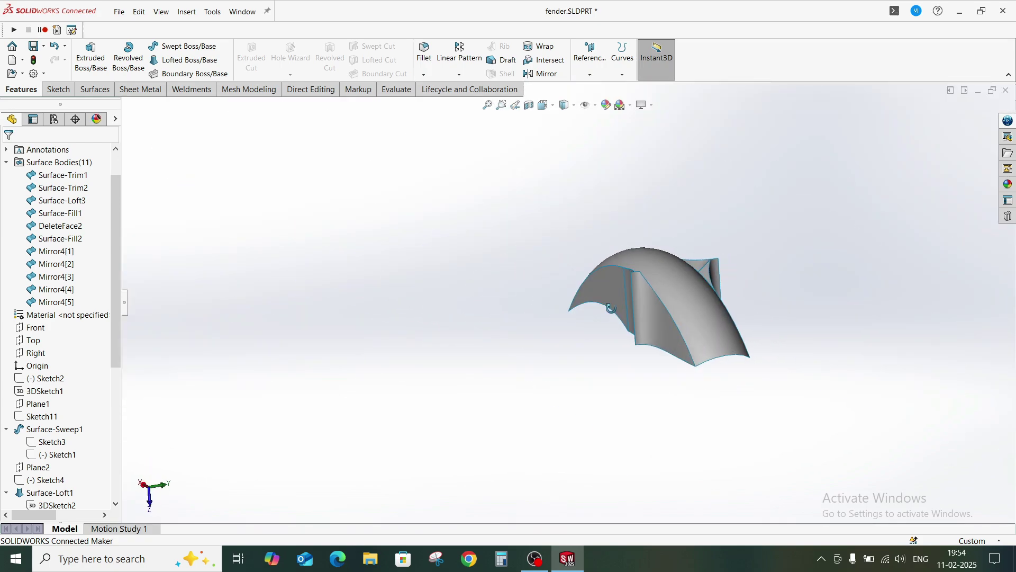
click(665, 343)
middle_drag(665, 343, 585, 326)
scroll(585, 331, down, 5)
click(481, 402)
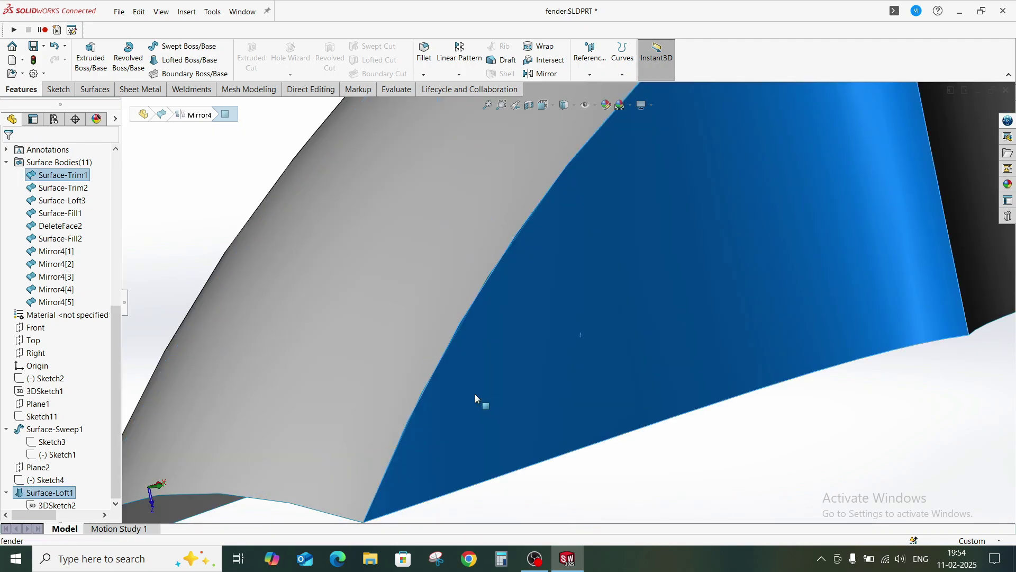
middle_drag(481, 402, 503, 365)
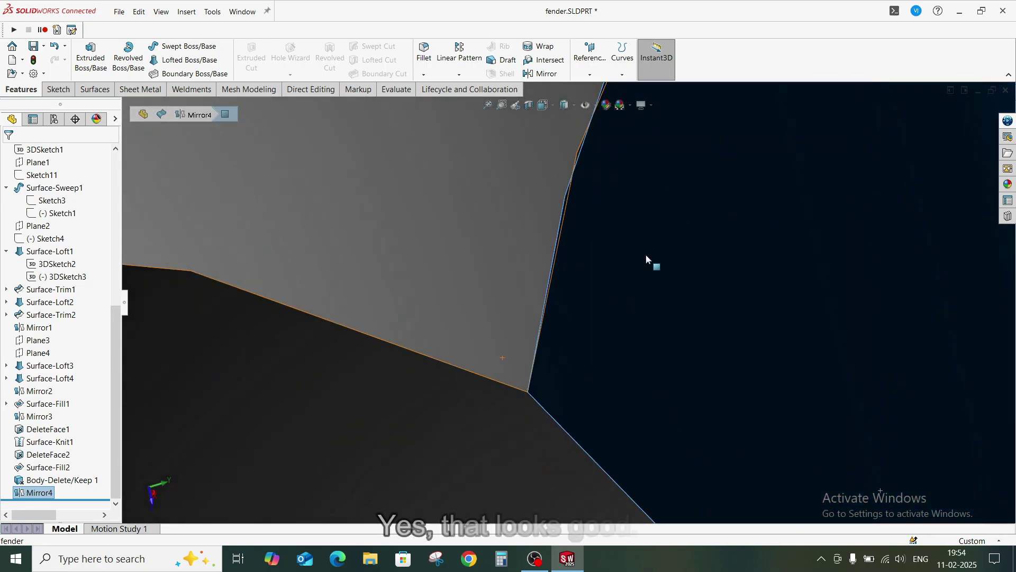
scroll(646, 255, up, 7)
scroll(646, 255, up, 5)
middle_drag(590, 260, 592, 380)
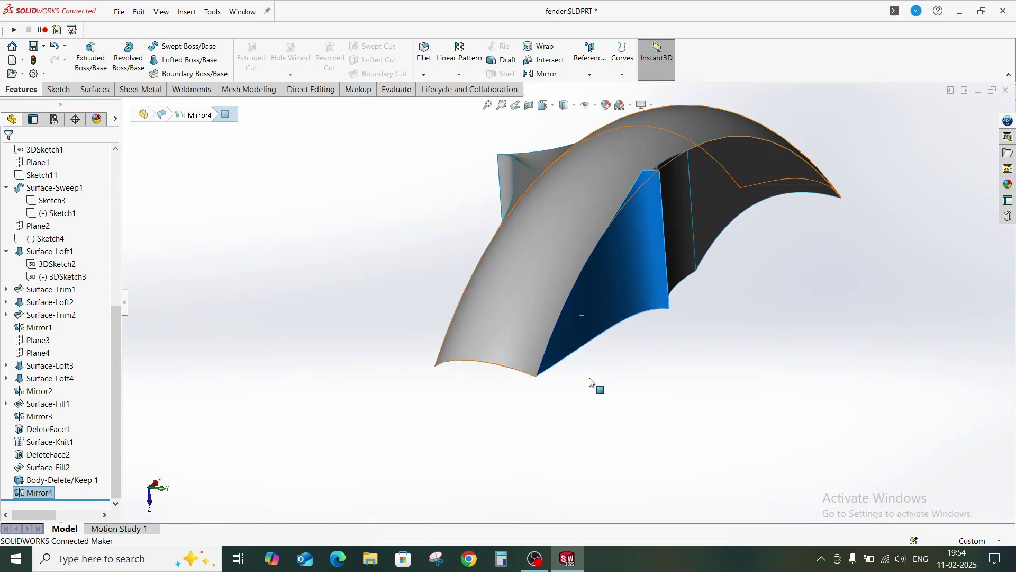
scroll(685, 209, up, 3)
middle_drag(684, 209, 660, 281)
click(661, 286)
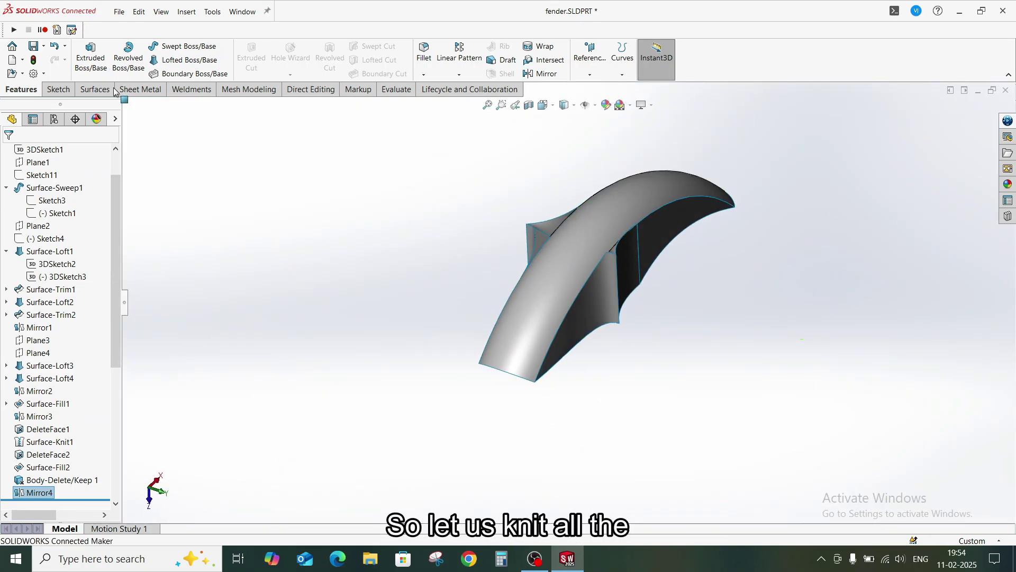
Step: Knit all the original and mirrored fender surface bodies together with Merge entities enabled
click(88, 91)
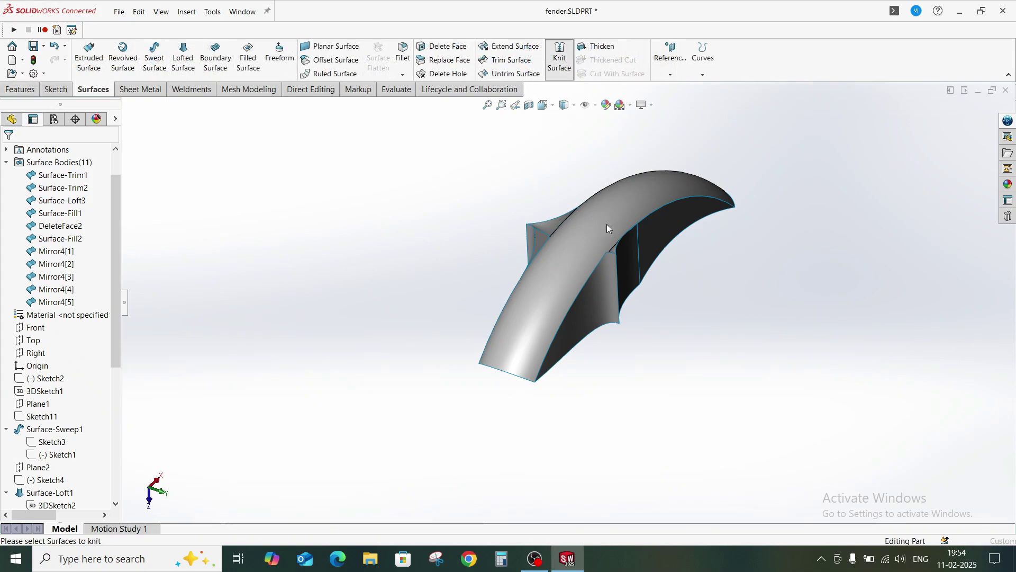
scroll(607, 224, down, 2)
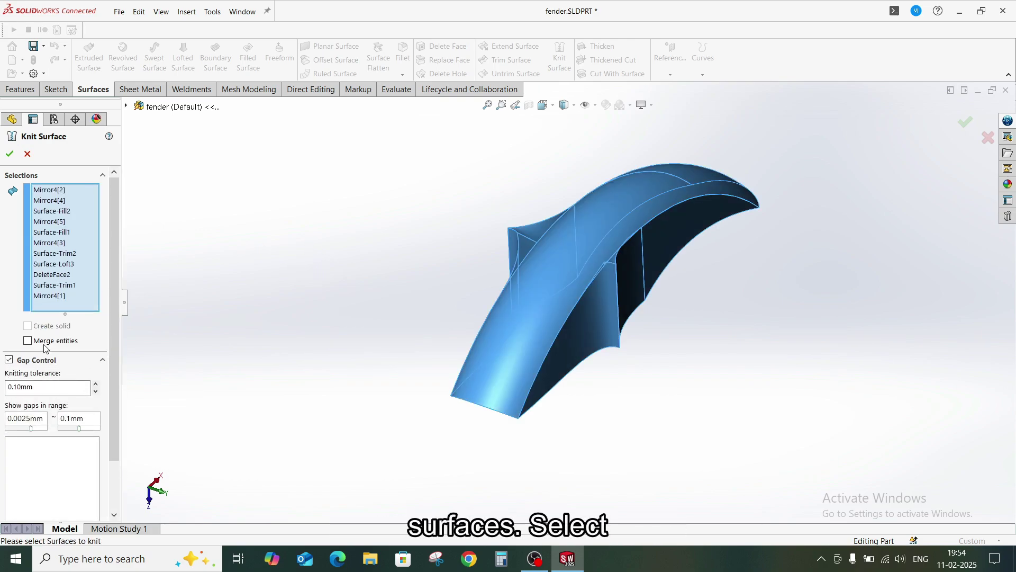
click(46, 344)
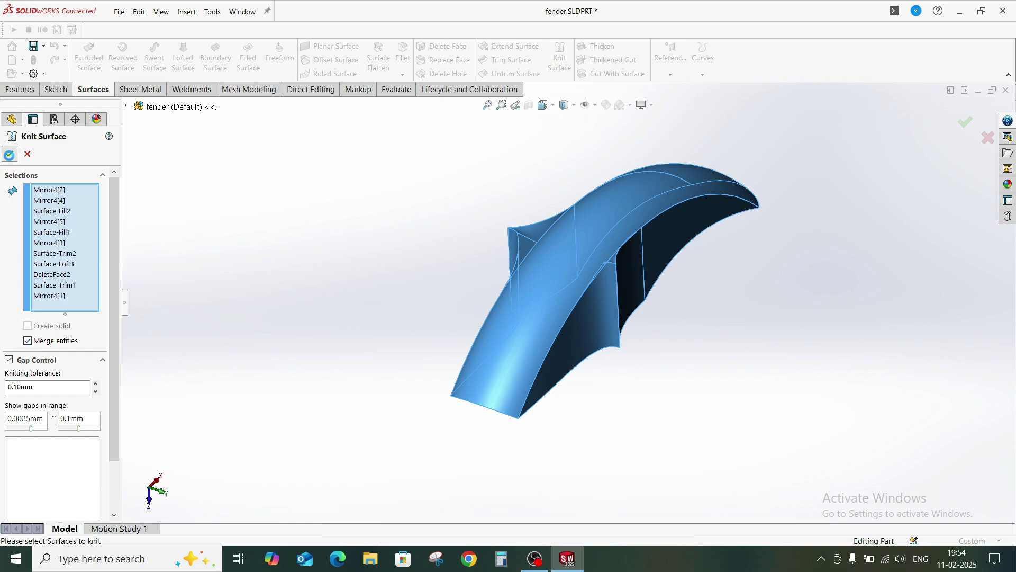
click(9, 155)
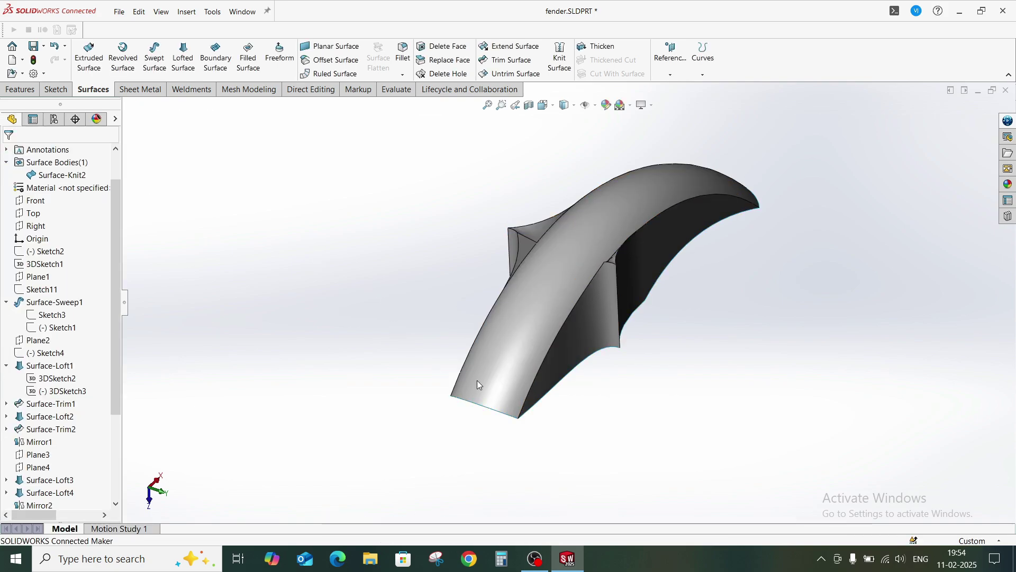
Step: Thicken the knitted fender surface by 1 mm on Side 1 without merging the result
middle_drag(511, 272, 471, 361)
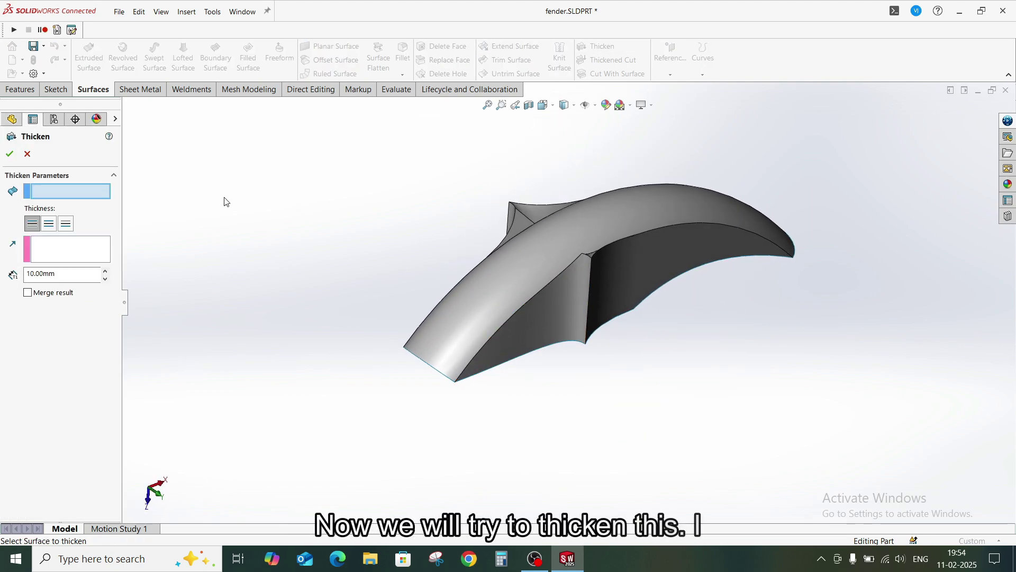
double_click(63, 275)
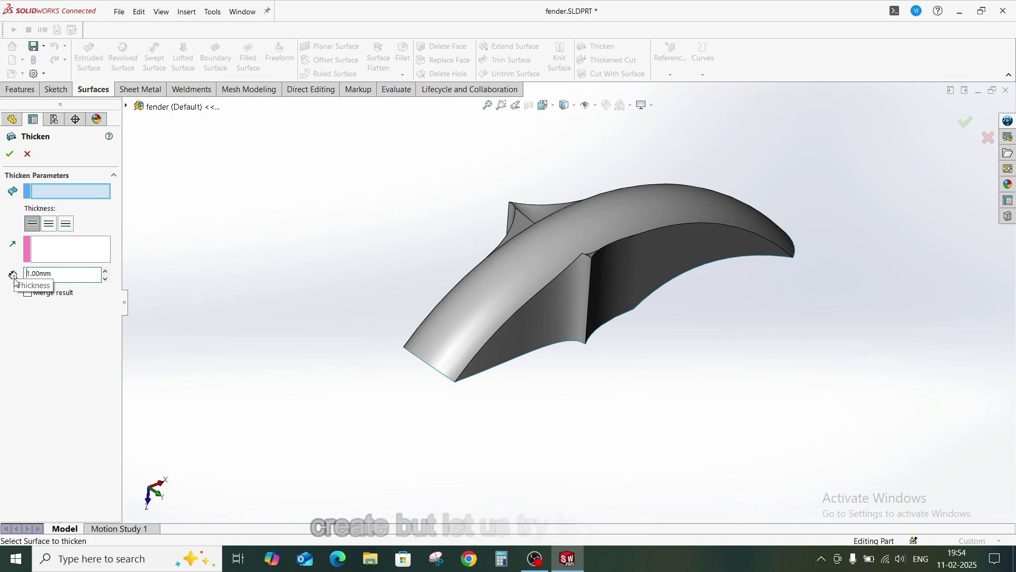
click(507, 313)
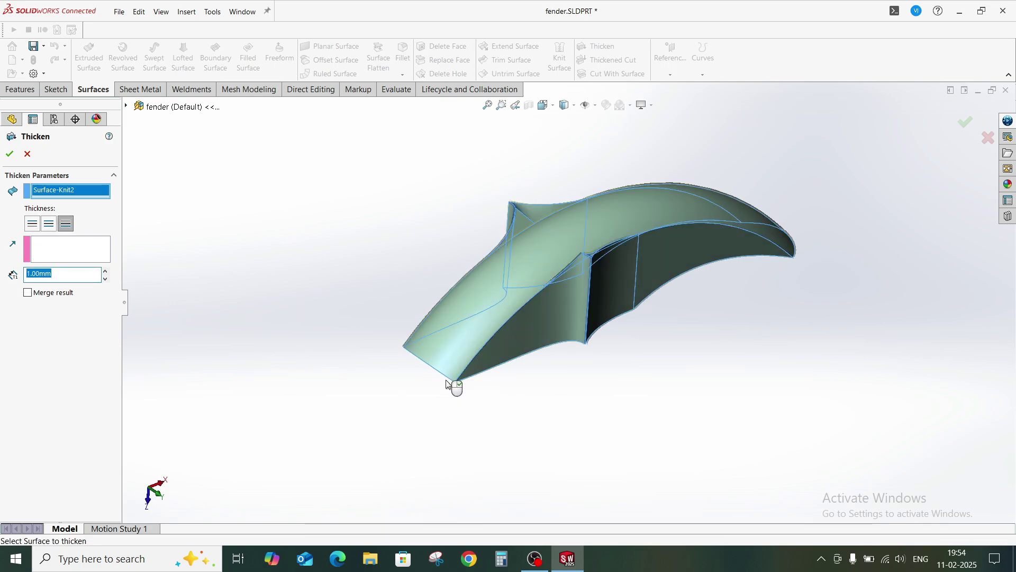
middle_drag(454, 386, 485, 217)
scroll(485, 217, down, 8)
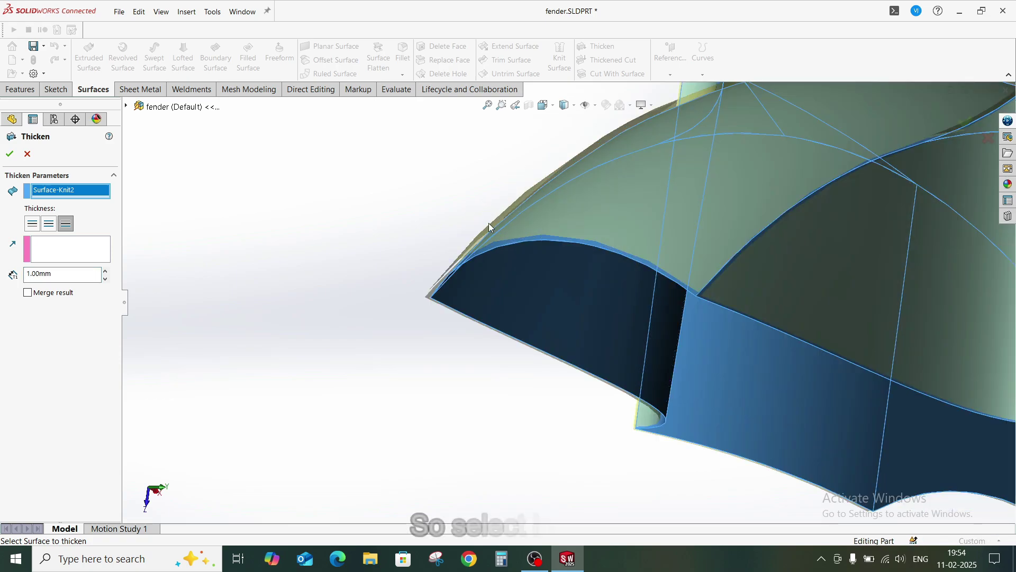
click(31, 224)
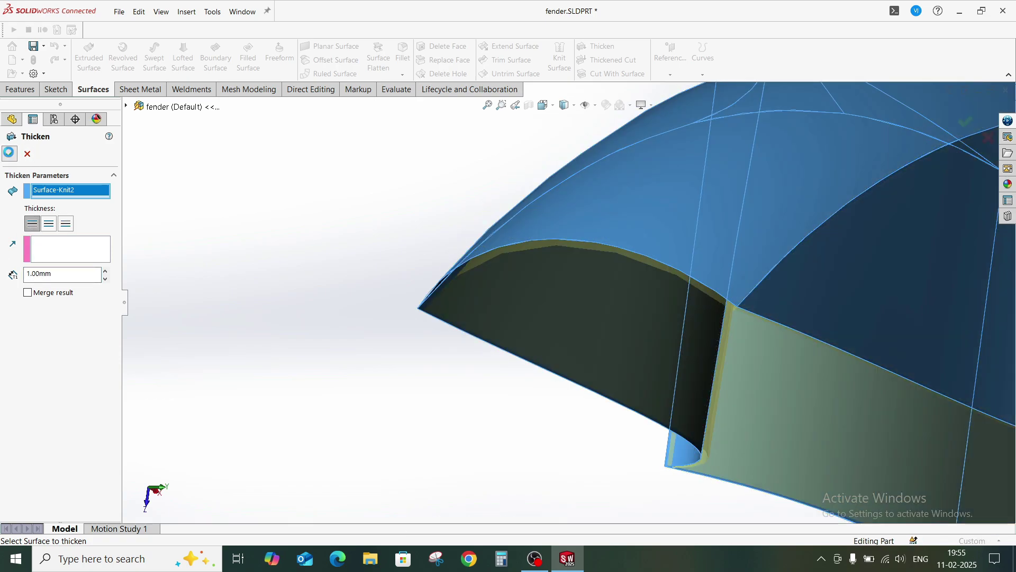
key(Return)
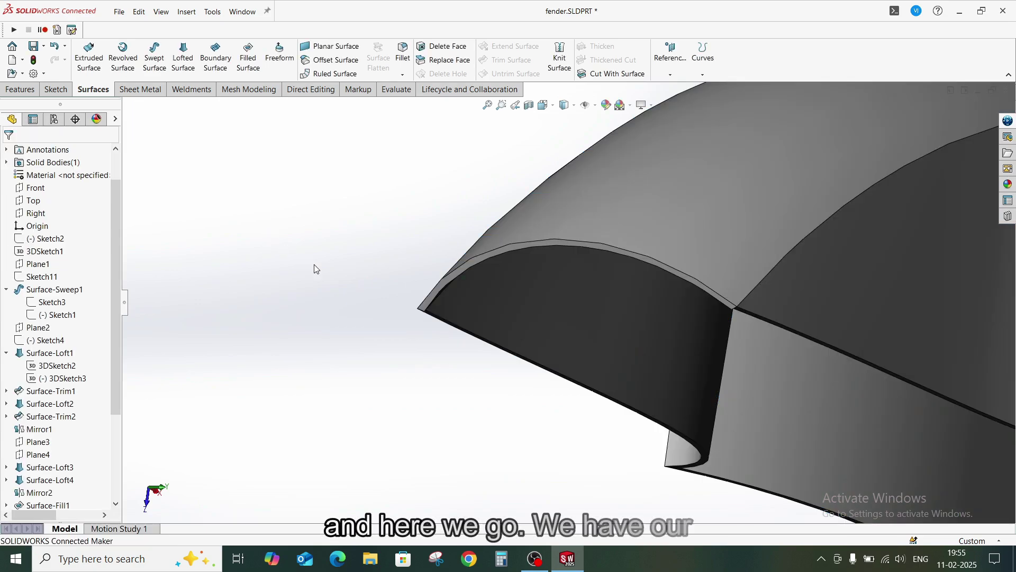
middle_drag(371, 290, 736, 260)
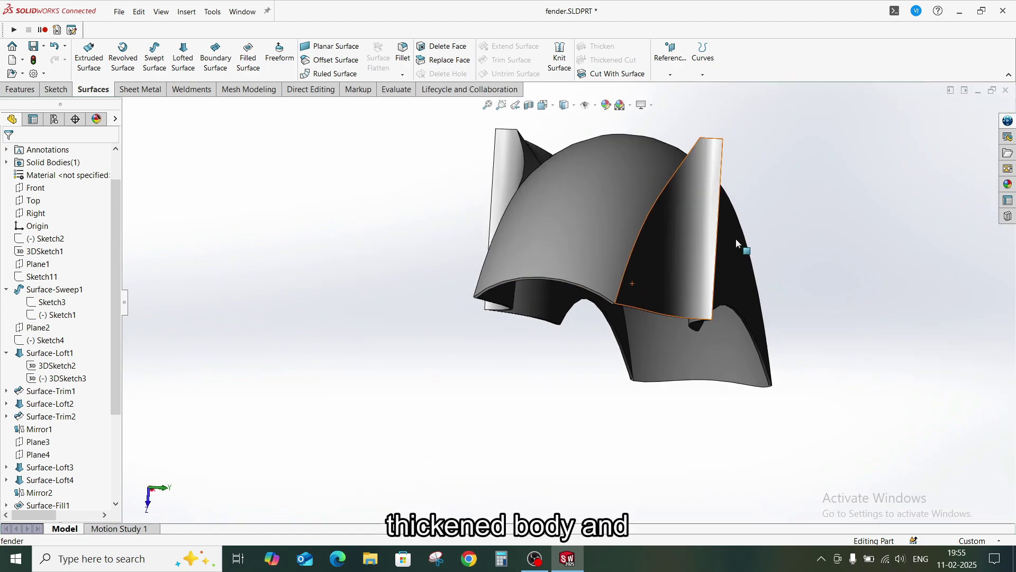
middle_drag(740, 241, 652, 422)
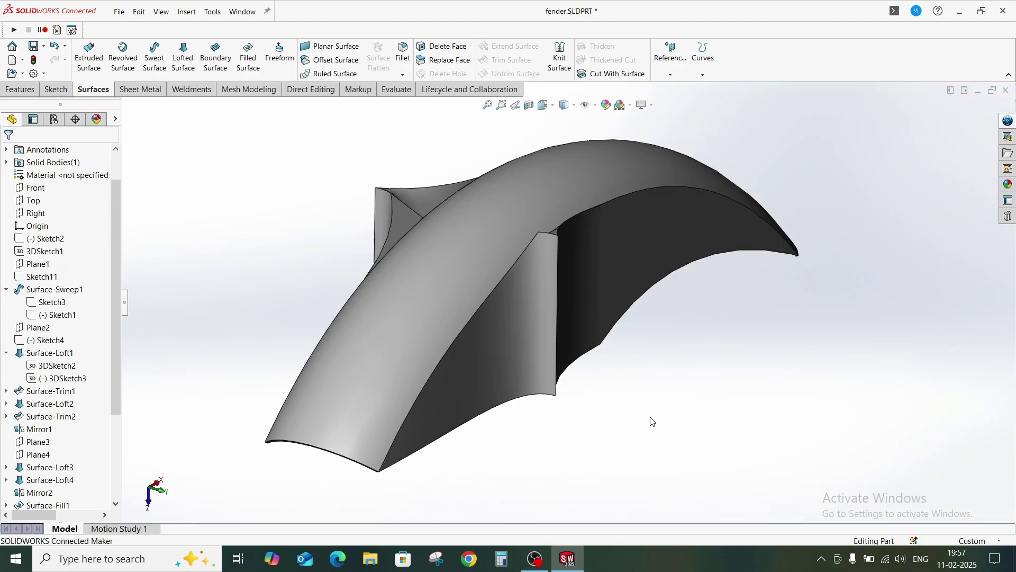